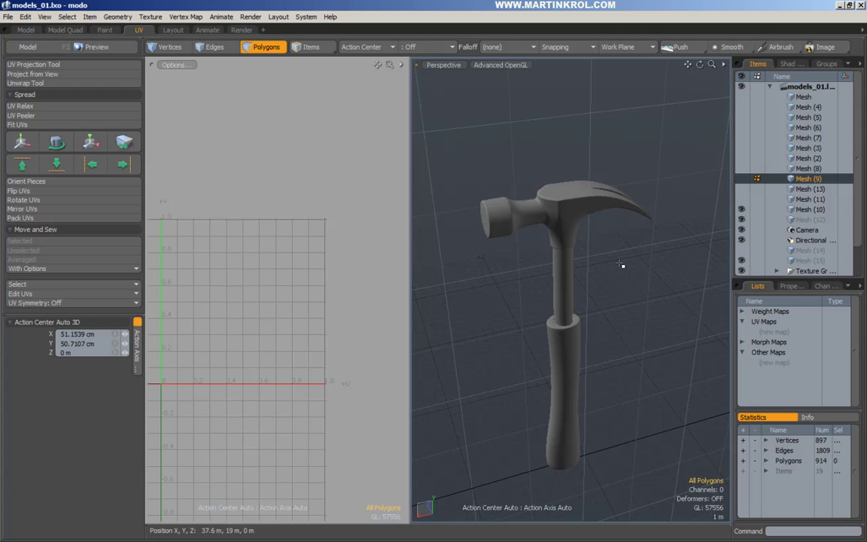
# Select Mesh (8) and examine the wrench model alongside its UV layout.
pyautogui.click(798, 171)
pyautogui.keyDown('alt'); pyautogui.moveTo(616, 259); pyautogui.dragTo(548, 300); pyautogui.keyUp('alt')
pyautogui.keyDown('alt'); pyautogui.moveTo(548, 299); pyautogui.dragTo(534, 251, button='middle'); pyautogui.keyUp('alt')
pyautogui.keyDown('alt'); pyautogui.scroll(-2, 536, 323); pyautogui.keyUp('alt')
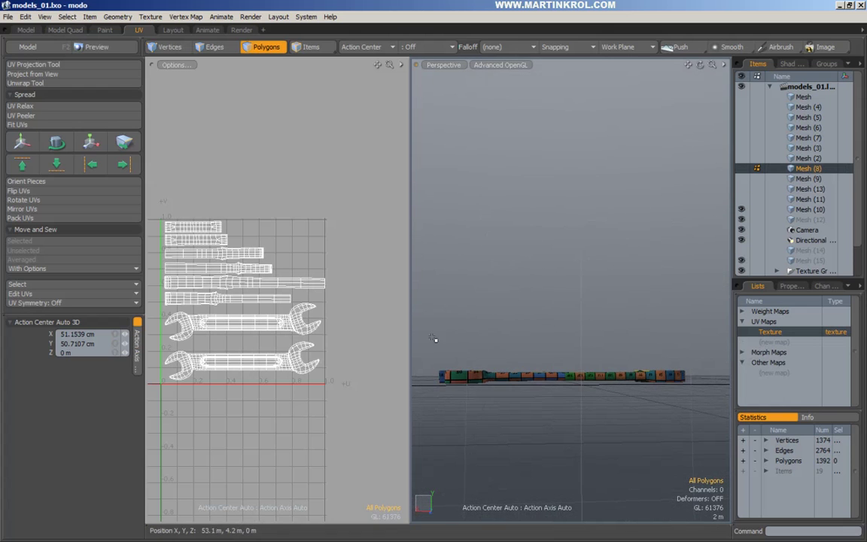
pyautogui.keyDown('alt'); pyautogui.moveTo(679, 386); pyautogui.dragTo(562, 381); pyautogui.keyUp('alt')
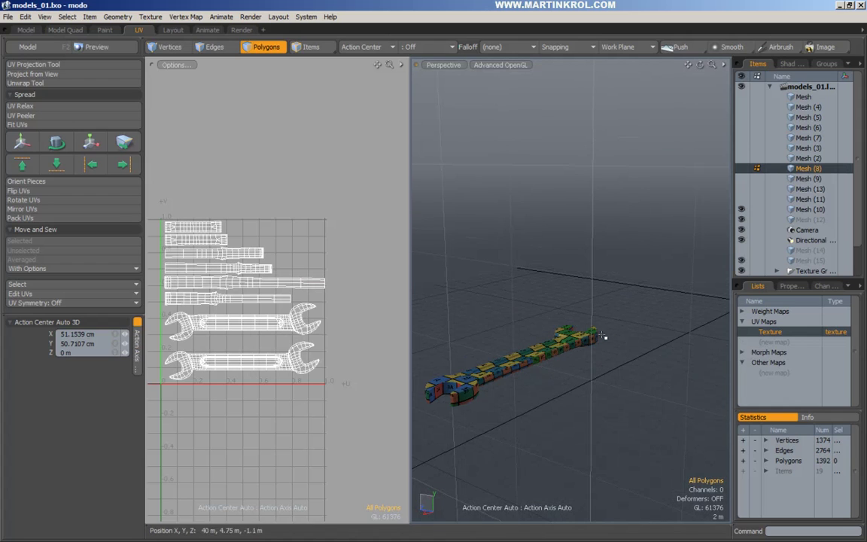
pyautogui.keyDown('alt'); pyautogui.moveTo(504, 372); pyautogui.dragTo(593, 358, button='middle'); pyautogui.keyUp('alt')
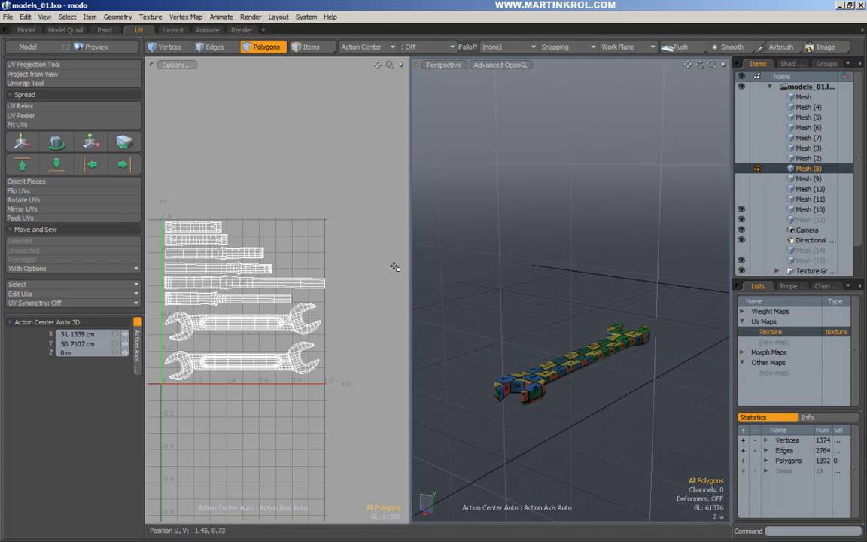
pyautogui.keyDown('ctrl'); pyautogui.keyDown('alt'); pyautogui.moveTo(257, 297); pyautogui.dragTo(270, 288); pyautogui.keyUp('alt'); pyautogui.keyUp('ctrl')
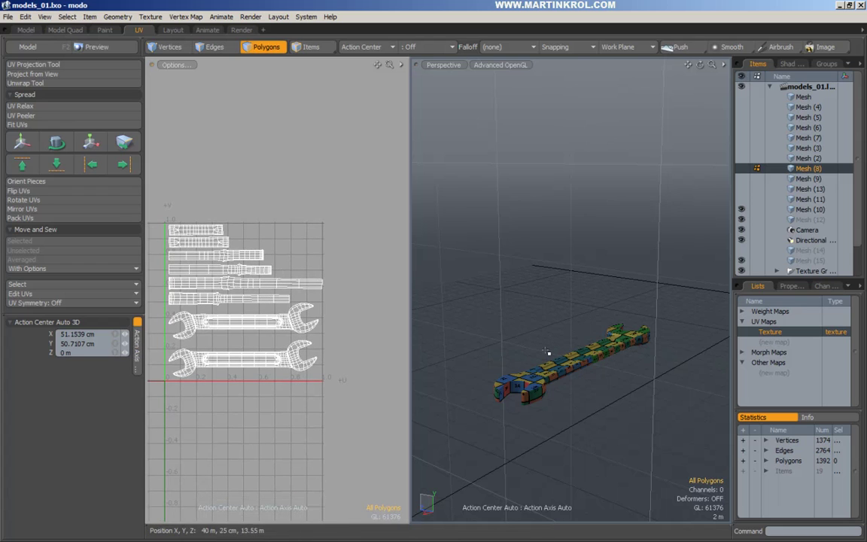
# Examine how the wrench's UV islands correspond to the checker texture on the model.
pyautogui.click(200, 230)
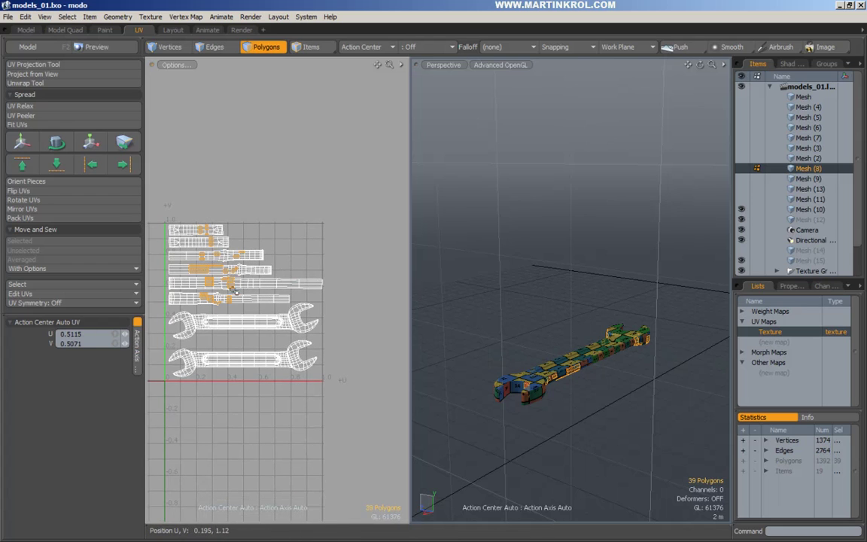
pyautogui.press(']')
pyautogui.moveTo(311, 258); pyautogui.dragTo(319, 269, button='right')
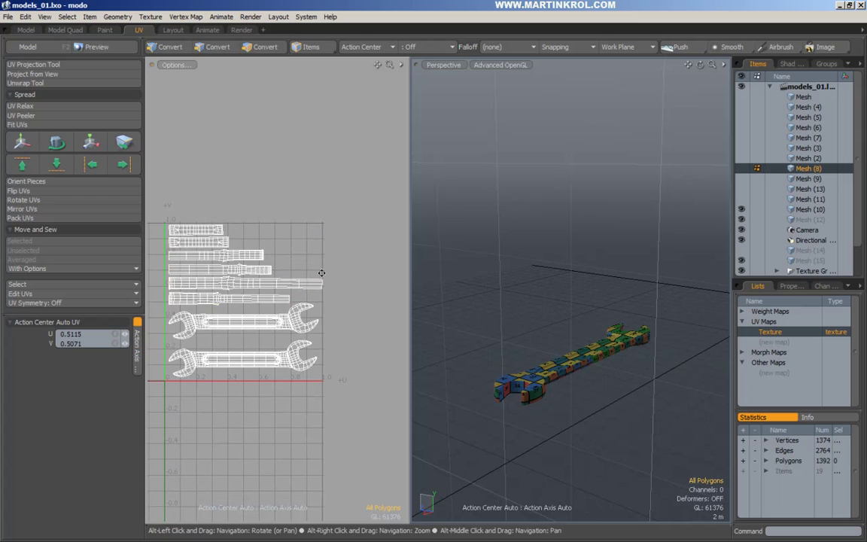
pyautogui.keyDown('ctrl'); pyautogui.keyDown('alt'); pyautogui.moveTo(291, 254); pyautogui.dragTo(268, 263); pyautogui.keyUp('alt'); pyautogui.keyUp('ctrl')
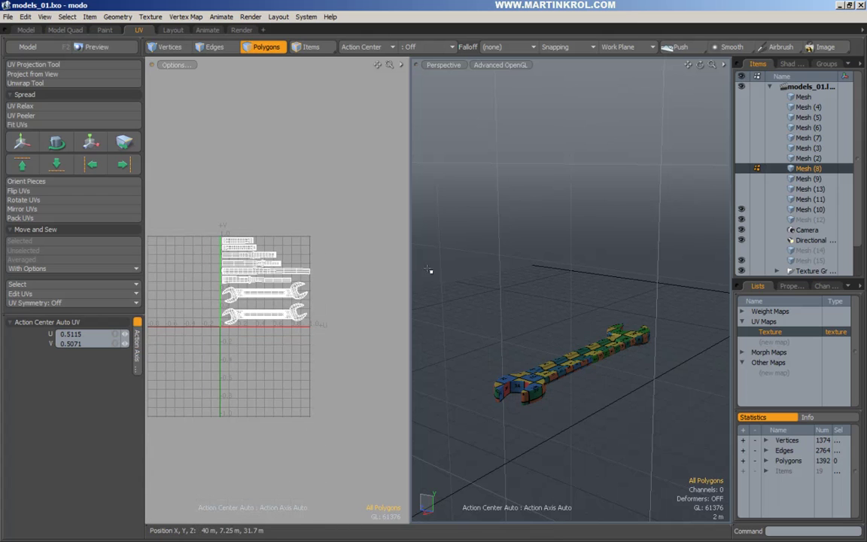
pyautogui.scroll(-2, 271, 269)
pyautogui.keyDown('alt'); pyautogui.moveTo(257, 281); pyautogui.dragTo(207, 286); pyautogui.keyUp('alt')
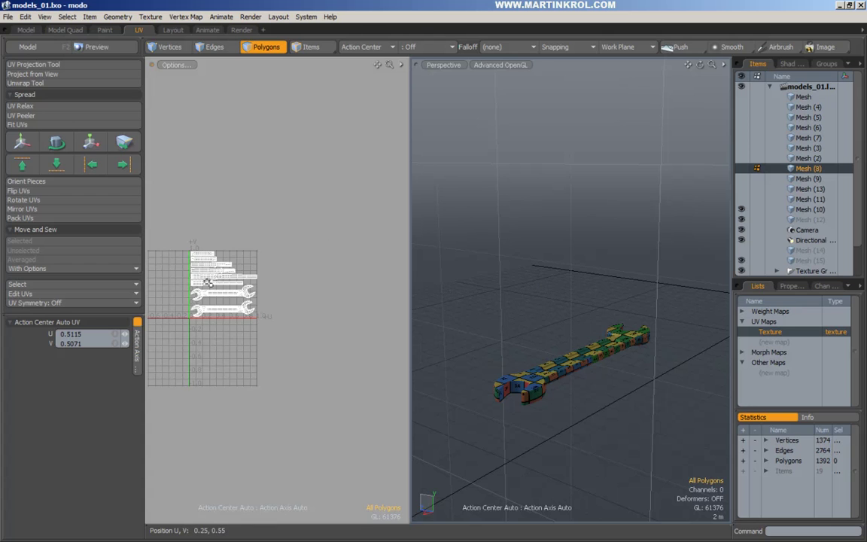
pyautogui.scroll(2, 201, 280)
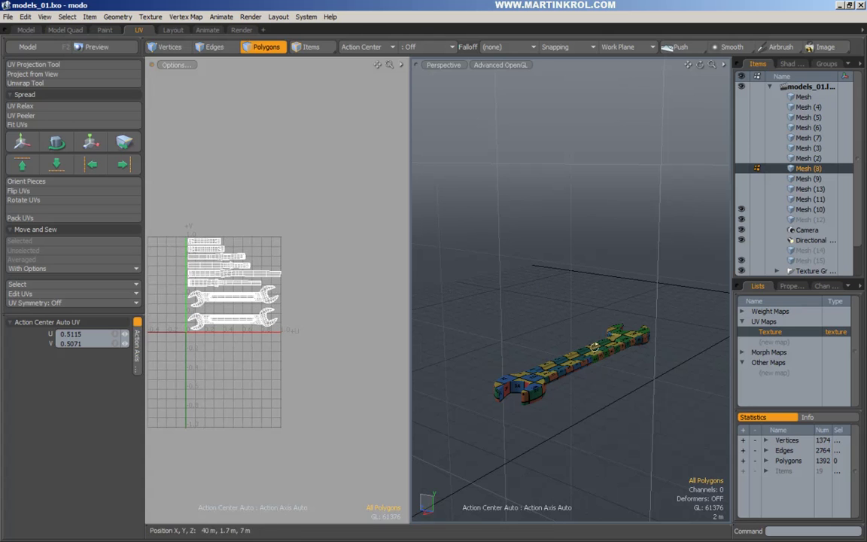
pyautogui.keyDown('alt'); pyautogui.moveTo(579, 358); pyautogui.dragTo(550, 354); pyautogui.keyUp('alt')
pyautogui.scroll(4, 550, 353)
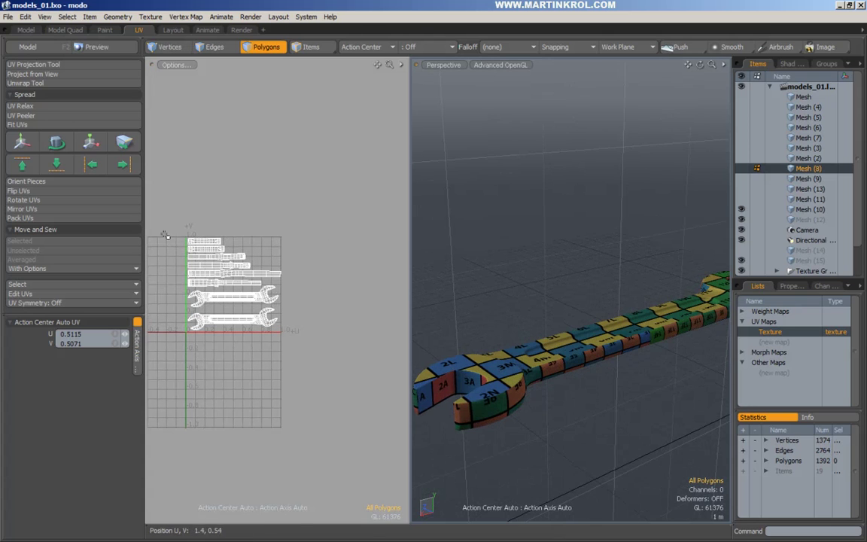
pyautogui.keyDown('alt'); pyautogui.moveTo(299, 277); pyautogui.dragTo(335, 290); pyautogui.keyUp('alt')
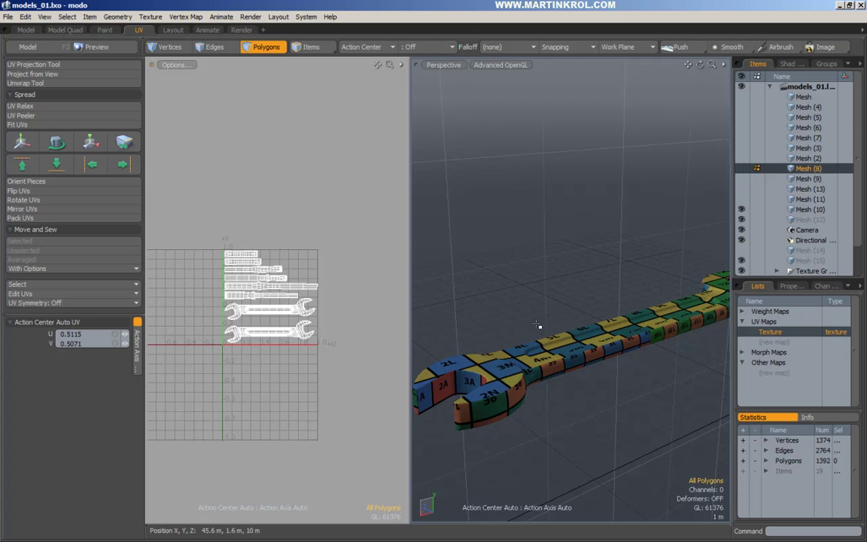
# Scale the two wrench-shaped UV islands down uniformly to about 33.5%.
pyautogui.doubleClick(268, 315)
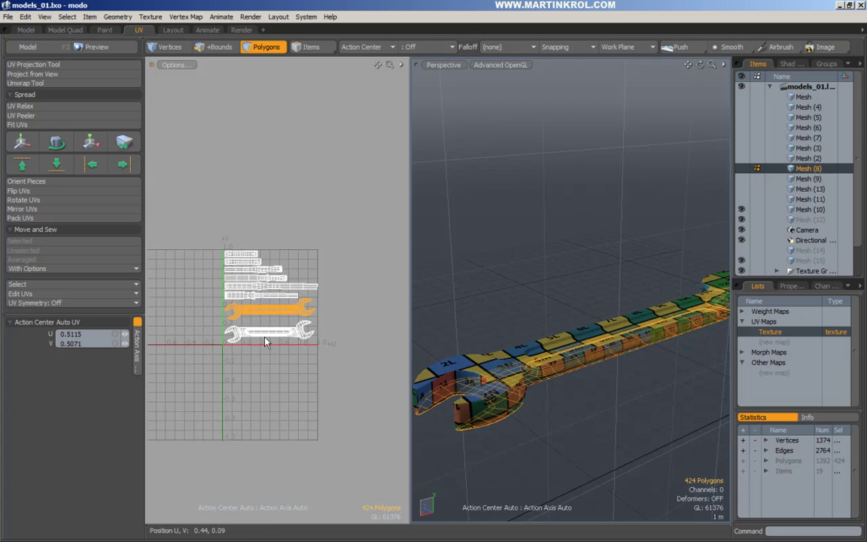
pyautogui.keyDown('shift'); pyautogui.doubleClick(260, 332); pyautogui.keyUp('shift')
pyautogui.press('y')
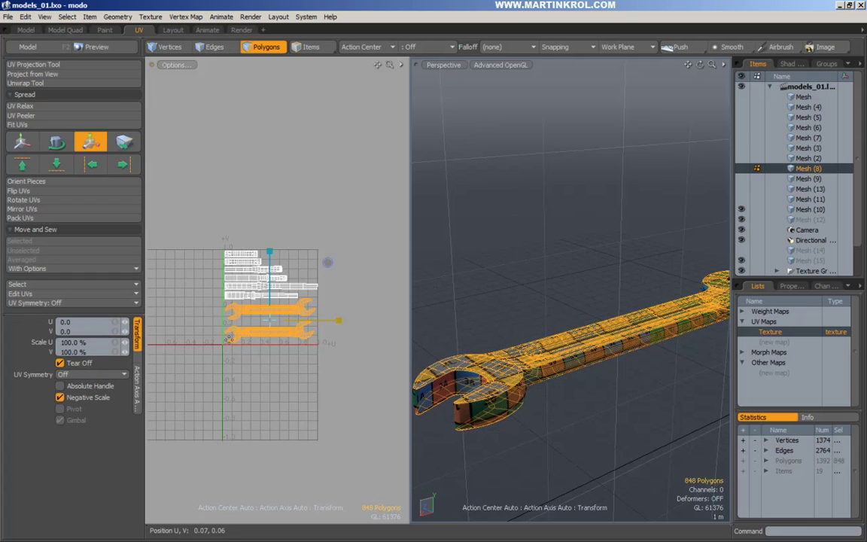
pyautogui.moveTo(285, 282); pyautogui.dragTo(218, 300)
# Select the strip islands and the shrunken wrench-shaped islands to compare their checker density on the model.
pyautogui.press('q')
pyautogui.moveTo(207, 232); pyautogui.dragTo(341, 310)
pyautogui.moveTo(231, 250); pyautogui.dragTo(344, 307)
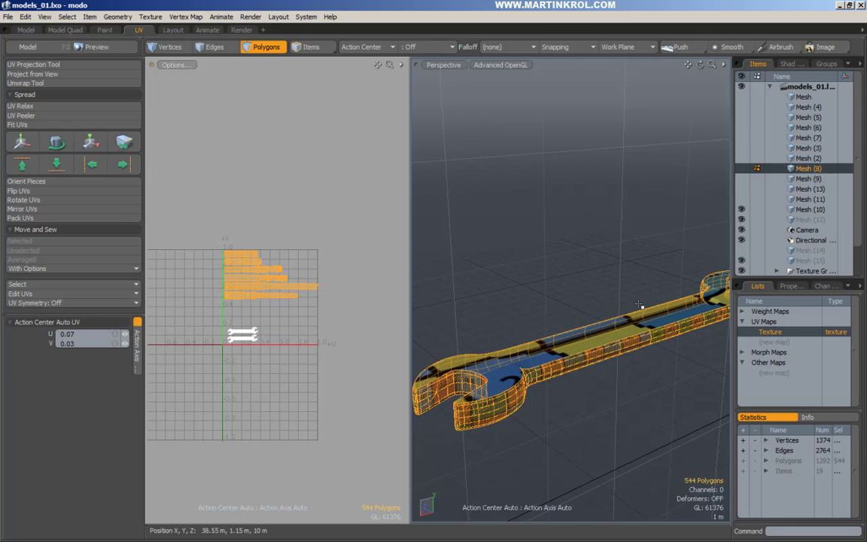
pyautogui.moveTo(269, 334); pyautogui.dragTo(272, 334, button='right')
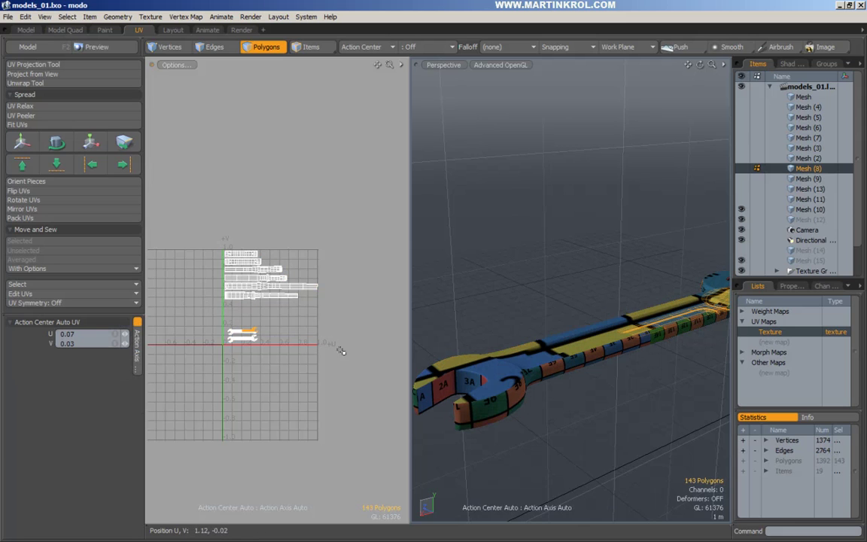
pyautogui.moveTo(216, 320); pyautogui.dragTo(217, 320, button='right')
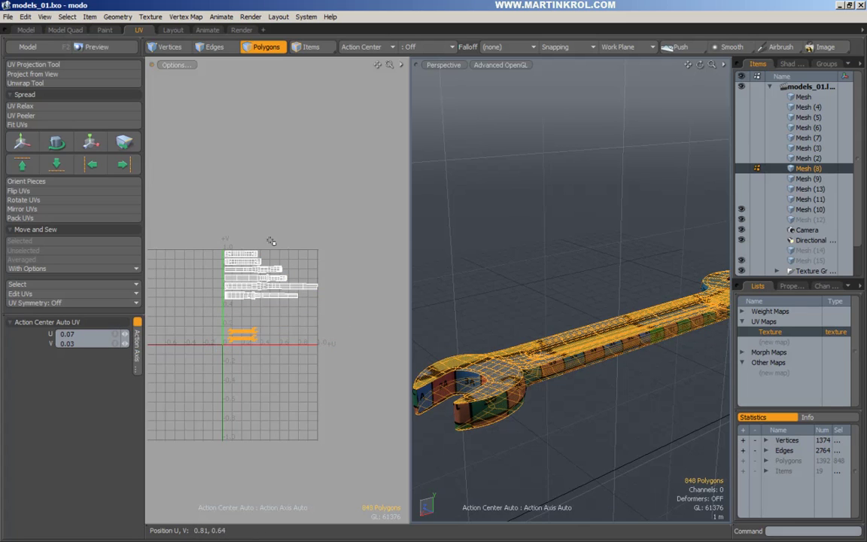
# Undo the scaling of the two wrench-shaped UV islands and clear the selection.
pyautogui.click(361, 264)
pyautogui.hotkey('ctrl', 'z')
pyautogui.hotkey('ctrl', 'z')
pyautogui.hotkey('ctrl', 'z')
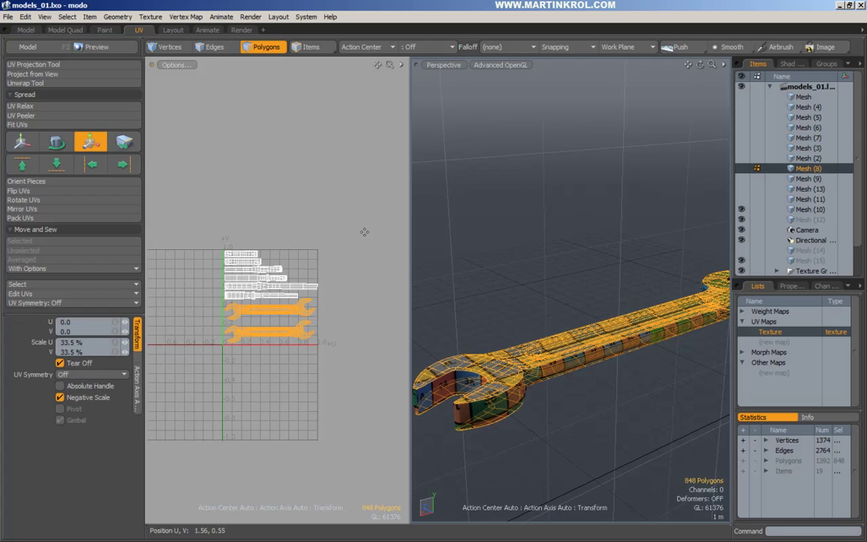
pyautogui.press('space')
pyautogui.click(385, 308)
# Select polygons along the wrench's side and inspect the matching strip islands in the UV layout.
pyautogui.moveTo(608, 357); pyautogui.dragTo(554, 379)
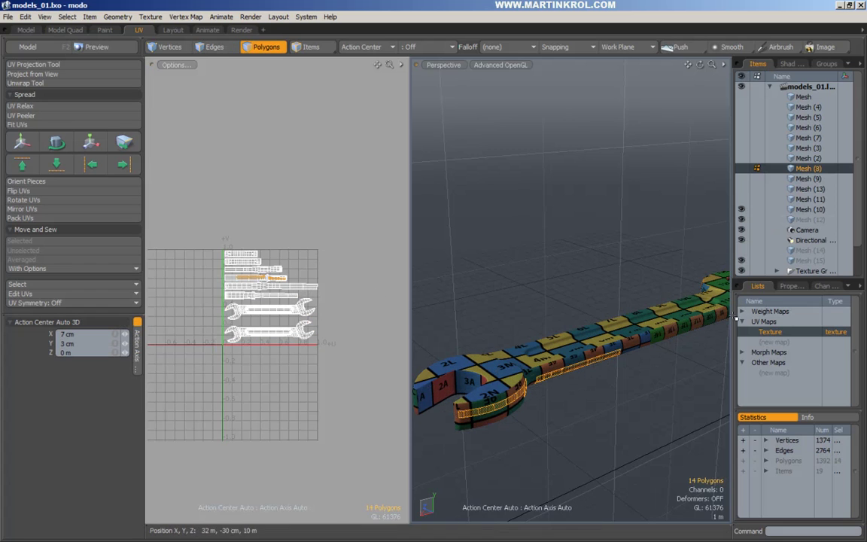
pyautogui.click(531, 271)
pyautogui.moveTo(221, 234)
pyautogui.mouseDown(button='right')
pyautogui.moveTo(344, 296)
pyautogui.moveTo(351, 289)
pyautogui.mouseUp(button='right')
pyautogui.keyDown('alt'); pyautogui.moveTo(649, 223); pyautogui.dragTo(631, 226); pyautogui.keyUp('alt')
# Make Mesh (9) the active mesh and frame the hammer in the perspective view.
pyautogui.click(808, 179)
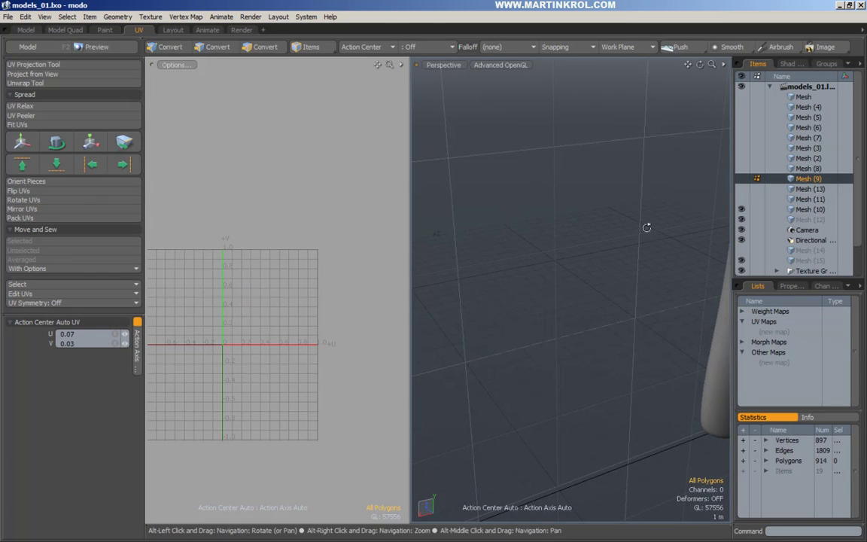
pyautogui.press('a')
pyautogui.scroll(3, 619, 259)
pyautogui.keyDown('alt'); pyautogui.moveTo(631, 265); pyautogui.dragTo(478, 294); pyautogui.keyUp('alt')
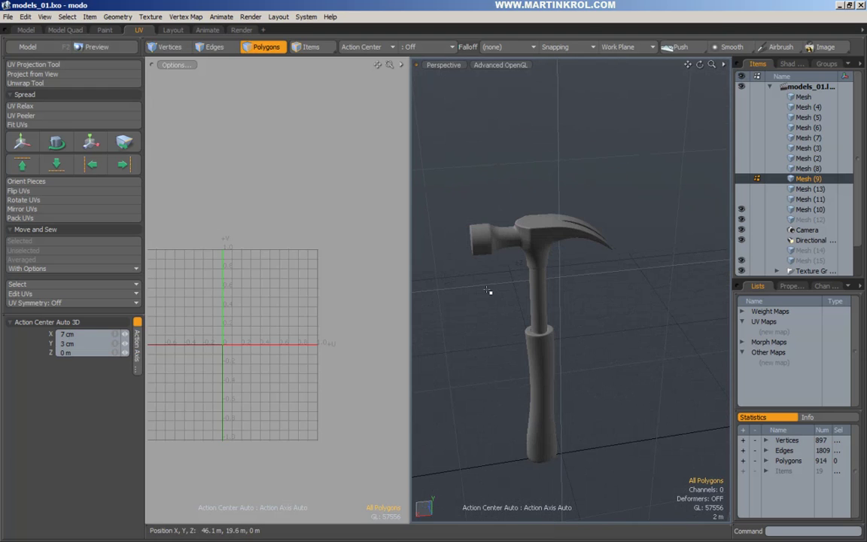
pyautogui.moveTo(566, 134); pyautogui.dragTo(590, 188, button='right')
pyautogui.moveTo(558, 172)
pyautogui.keyDown('alt'); pyautogui.mouseDown()
pyautogui.moveTo(526, 194)
pyautogui.moveTo(550, 184)
pyautogui.mouseUp(); pyautogui.keyUp('alt')
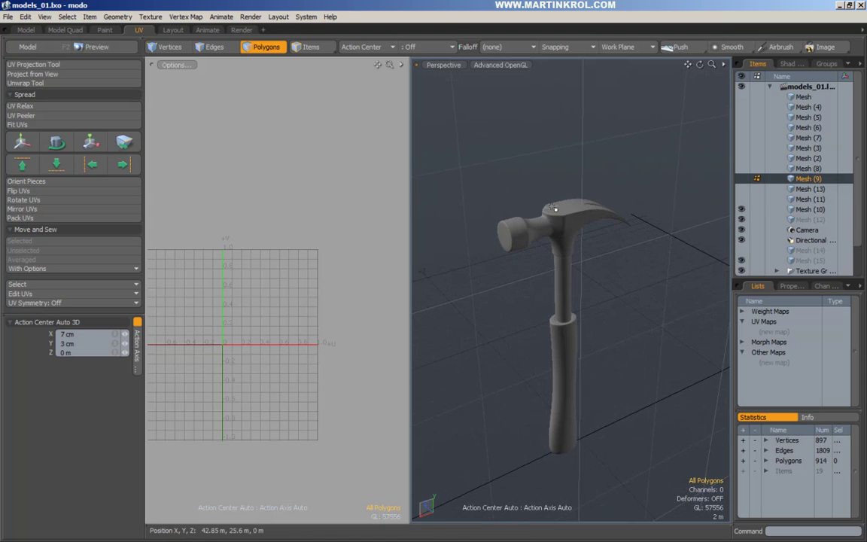
pyautogui.keyDown('alt'); pyautogui.moveTo(566, 265); pyautogui.dragTo(616, 333); pyautogui.keyUp('alt')
pyautogui.keyDown('alt'); pyautogui.scroll(4, 526, 209); pyautogui.keyUp('alt')
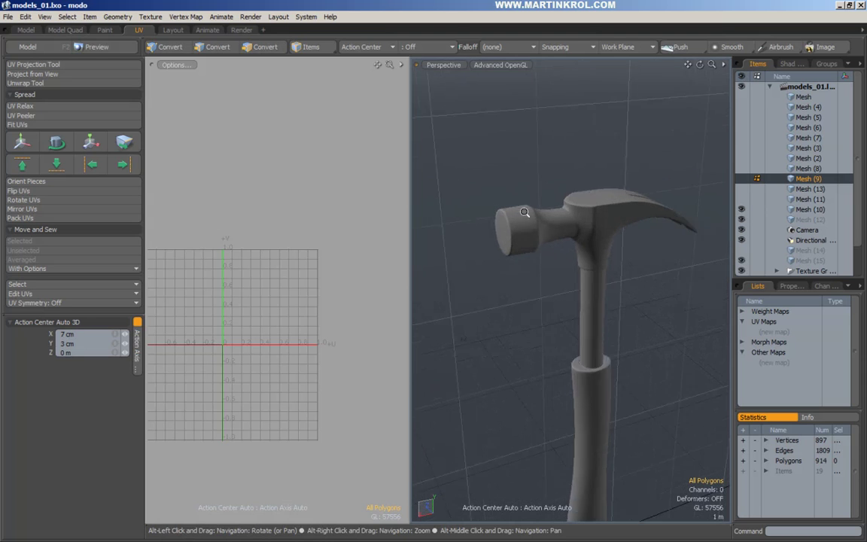
# Select the polygon ring around the hammer's striking end and expand it to examine that cylindrical part, clearing the selection.
pyautogui.keyDown('alt'); pyautogui.moveTo(527, 210); pyautogui.dragTo(502, 211); pyautogui.keyUp('alt')
pyautogui.moveTo(452, 158); pyautogui.dragTo(503, 291, button='right')
pyautogui.keyDown('alt'); pyautogui.moveTo(503, 291); pyautogui.dragTo(528, 290); pyautogui.keyUp('alt')
pyautogui.click(527, 290)
pyautogui.moveTo(497, 255)
pyautogui.keyDown('alt'); pyautogui.mouseDown()
pyautogui.moveTo(563, 255)
pyautogui.moveTo(600, 234)
pyautogui.moveTo(645, 181)
pyautogui.mouseUp(); pyautogui.keyUp('alt')
pyautogui.click(689, 198)
pyautogui.moveTo(691, 199)
pyautogui.keyDown('alt'); pyautogui.mouseDown()
pyautogui.moveTo(524, 218)
pyautogui.moveTo(513, 198)
pyautogui.moveTo(581, 279)
pyautogui.mouseUp(); pyautogui.keyUp('alt')
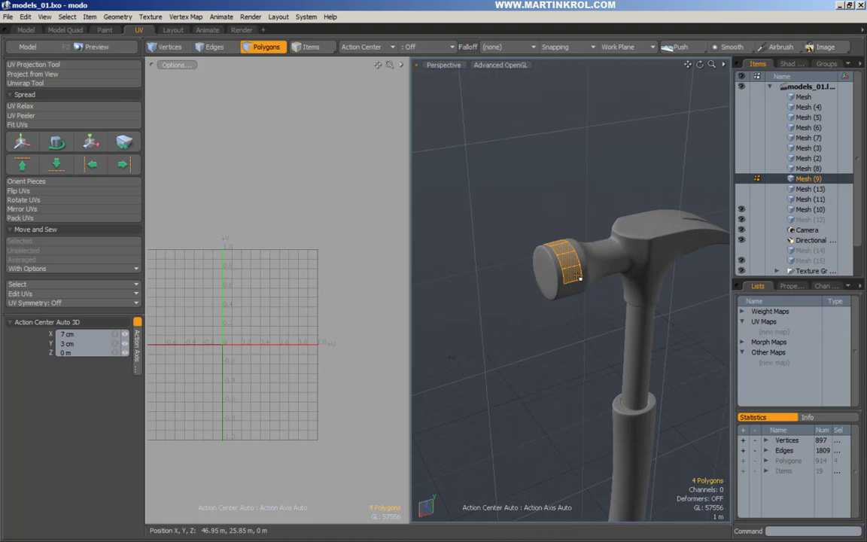
pyautogui.press('Up')
pyautogui.press('Up')
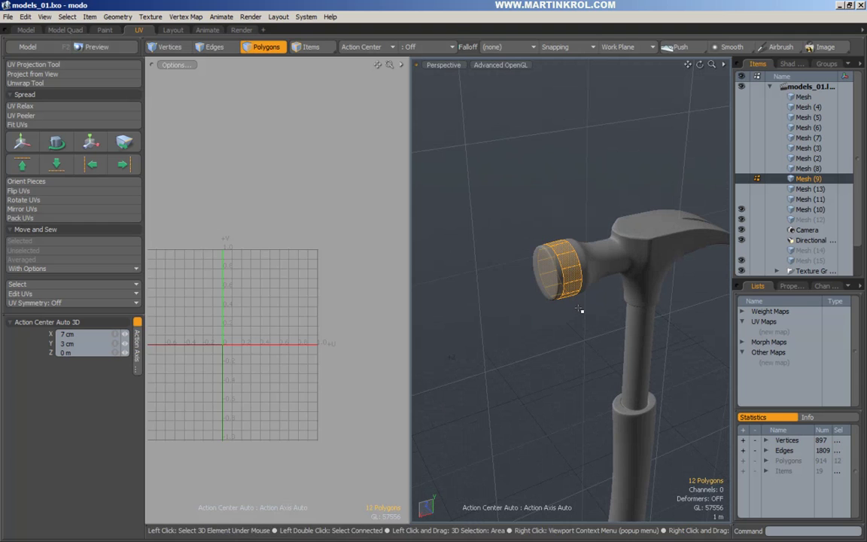
pyautogui.keyDown('alt'); pyautogui.moveTo(579, 284); pyautogui.dragTo(549, 250); pyautogui.keyUp('alt')
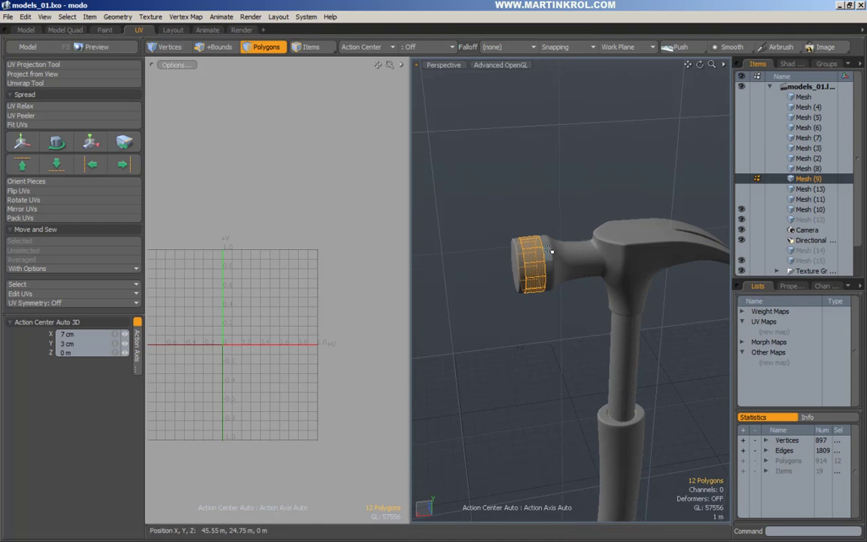
pyautogui.hotkey('shift', 'Up')
pyautogui.hotkey('shift', 'Up')
pyautogui.hotkey('shift', 'Up')
pyautogui.hotkey('shift', 'Up')
pyautogui.hotkey('shift', 'Up')
pyautogui.click(561, 138)
# Select polygons on the side of the hammer's head and claw to examine that region, clearing the selection.
pyautogui.keyDown('alt'); pyautogui.moveTo(558, 141); pyautogui.dragTo(595, 300); pyautogui.keyUp('alt')
pyautogui.moveTo(699, 246)
pyautogui.mouseDown(button='right')
pyautogui.moveTo(546, 359)
pyautogui.moveTo(479, 393)
pyautogui.mouseUp(button='right')
pyautogui.moveTo(536, 413)
pyautogui.keyDown('alt'); pyautogui.mouseDown()
pyautogui.moveTo(510, 272)
pyautogui.moveTo(473, 217)
pyautogui.moveTo(522, 198)
pyautogui.moveTo(576, 251)
pyautogui.moveTo(519, 241)
pyautogui.mouseUp(); pyautogui.keyUp('alt')
pyautogui.click(590, 275)
pyautogui.keyDown('alt'); pyautogui.moveTo(591, 274); pyautogui.dragTo(627, 274); pyautogui.keyUp('alt')
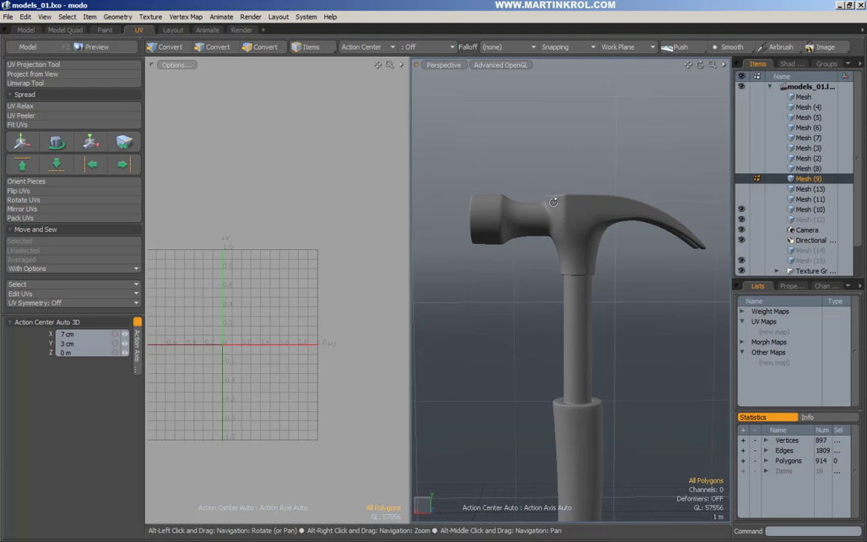
pyautogui.keyDown('alt'); pyautogui.moveTo(554, 202); pyautogui.dragTo(564, 250, button='right'); pyautogui.keyUp('alt')
pyautogui.keyDown('alt'); pyautogui.moveTo(558, 209); pyautogui.dragTo(565, 229); pyautogui.keyUp('alt')
pyautogui.hotkey('alt', 'Tab')
pyautogui.moveTo(556, 203)
pyautogui.mouseDown()
pyautogui.moveTo(589, 273)
pyautogui.moveTo(606, 245)
pyautogui.moveTo(599, 219)
pyautogui.mouseUp()
pyautogui.moveTo(628, 230)
pyautogui.keyDown('alt'); pyautogui.mouseDown()
pyautogui.moveTo(576, 228)
pyautogui.moveTo(581, 236)
pyautogui.moveTo(544, 228)
pyautogui.mouseUp(); pyautogui.keyUp('alt')
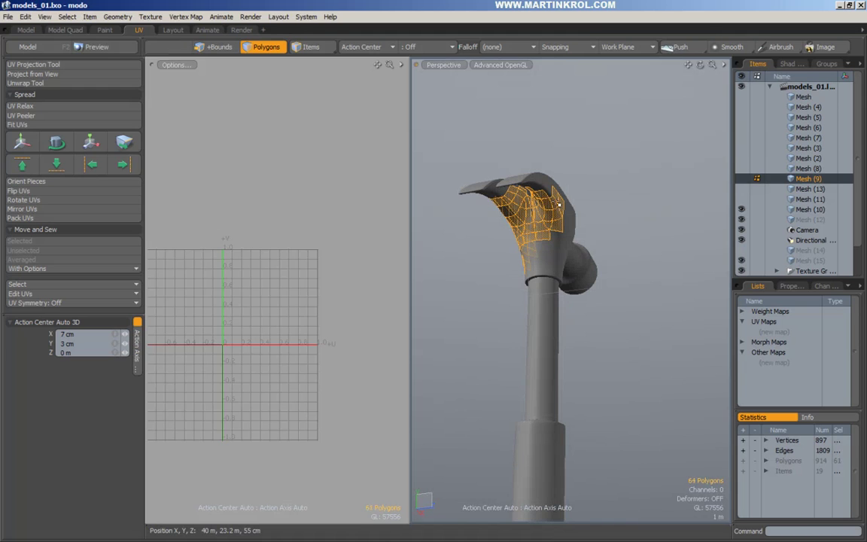
pyautogui.keyDown('alt'); pyautogui.moveTo(546, 262); pyautogui.dragTo(598, 252); pyautogui.keyUp('alt')
pyautogui.keyDown('shift'); pyautogui.moveTo(532, 233); pyautogui.dragTo(549, 212); pyautogui.keyUp('shift')
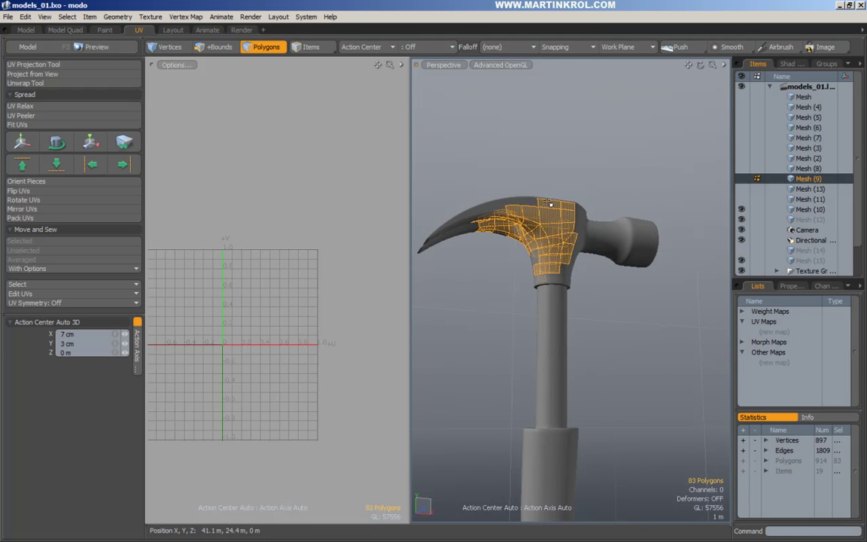
pyautogui.keyDown('alt'); pyautogui.moveTo(482, 290); pyautogui.dragTo(467, 294); pyautogui.keyUp('alt')
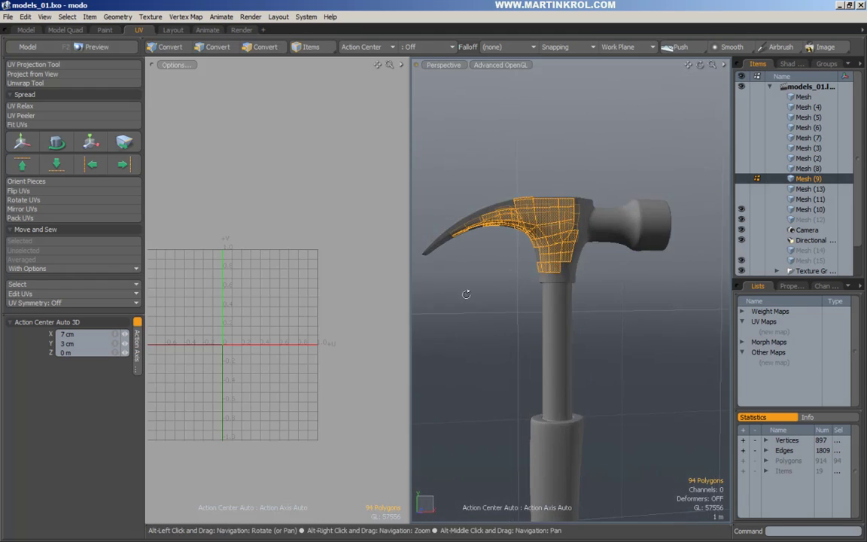
pyautogui.click(491, 338)
# Examine the hammer's shaft, grip and butt end, finishing with the whole hammer framed in view.
pyautogui.keyDown('alt'); pyautogui.moveTo(491, 343); pyautogui.dragTo(467, 296); pyautogui.keyUp('alt')
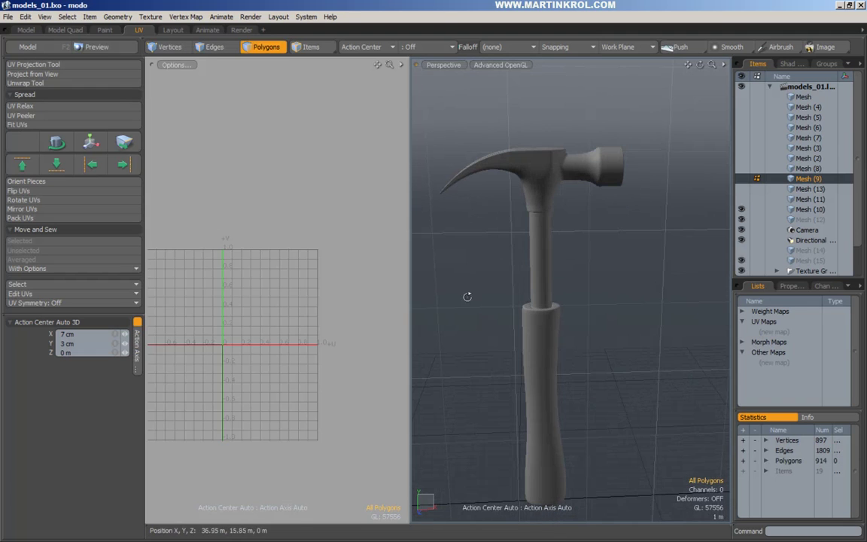
pyautogui.keyDown('alt'); pyautogui.keyDown('shift'); pyautogui.moveTo(509, 248); pyautogui.dragTo(515, 216); pyautogui.keyUp('shift'); pyautogui.keyUp('alt')
pyautogui.moveTo(577, 238)
pyautogui.keyDown('alt'); pyautogui.mouseDown()
pyautogui.moveTo(358, 248)
pyautogui.moveTo(604, 264)
pyautogui.mouseUp(); pyautogui.keyUp('alt')
pyautogui.moveTo(556, 317)
pyautogui.mouseDown()
pyautogui.moveTo(508, 312)
pyautogui.moveTo(560, 318)
pyautogui.mouseUp()
pyautogui.keyDown('alt'); pyautogui.moveTo(599, 424); pyautogui.dragTo(575, 235); pyautogui.keyUp('alt')
pyautogui.moveTo(516, 427); pyautogui.dragTo(561, 433)
pyautogui.click(618, 380)
pyautogui.keyDown('alt'); pyautogui.moveTo(619, 381); pyautogui.dragTo(600, 347); pyautogui.keyUp('alt')
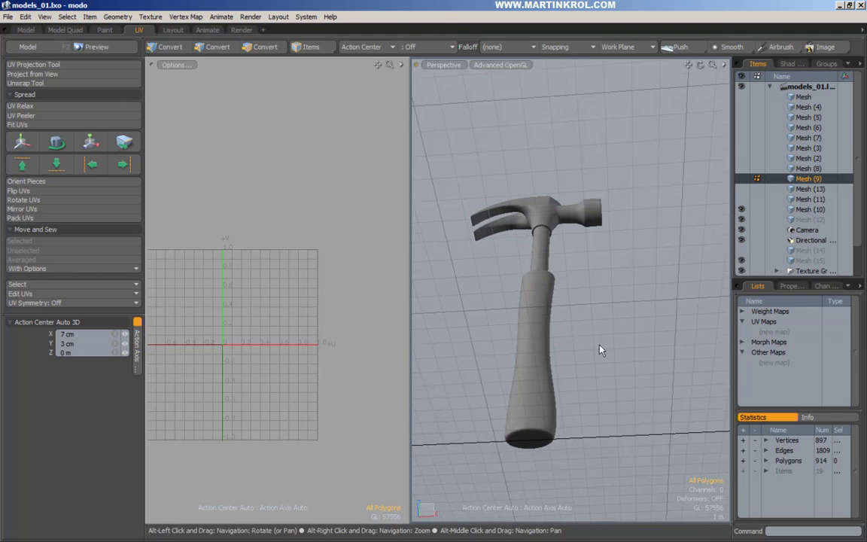
pyautogui.keyDown('alt'); pyautogui.moveTo(593, 278); pyautogui.dragTo(494, 326); pyautogui.keyUp('alt')
pyautogui.press('a')
pyautogui.keyDown('alt'); pyautogui.moveTo(618, 275); pyautogui.dragTo(648, 252); pyautogui.keyUp('alt')
pyautogui.scroll(2, 643, 302)
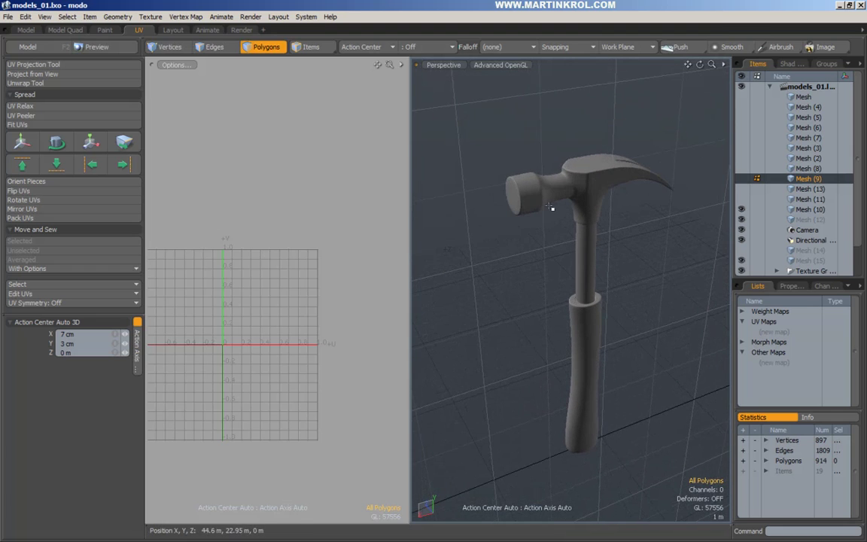
pyautogui.keyDown('alt'); pyautogui.moveTo(551, 207); pyautogui.dragTo(531, 246); pyautogui.keyUp('alt')
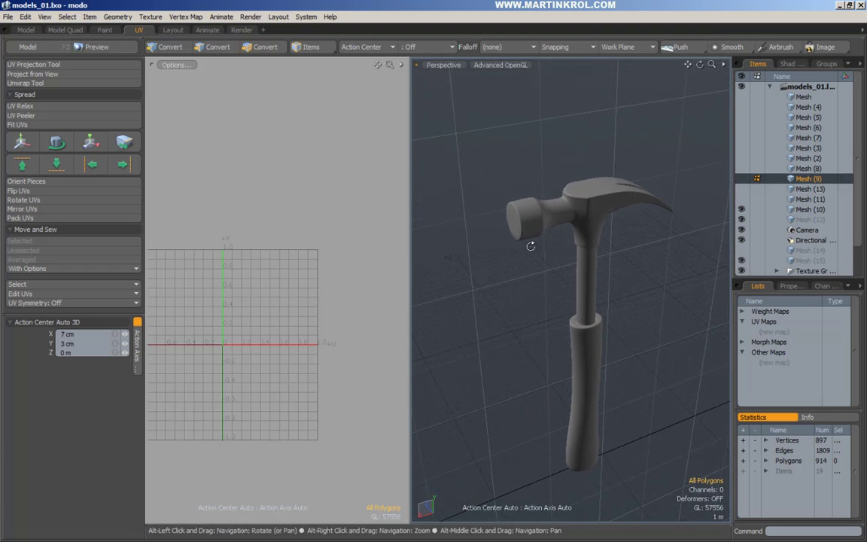
pyautogui.click(36, 65)
pyautogui.click(34, 81)
pyautogui.click(41, 74)
pyautogui.click(49, 65)
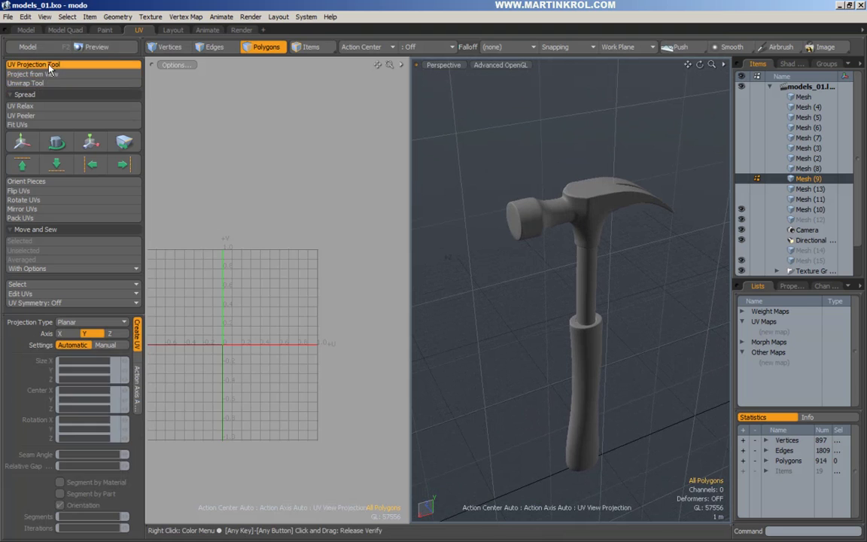
pyautogui.click(74, 67)
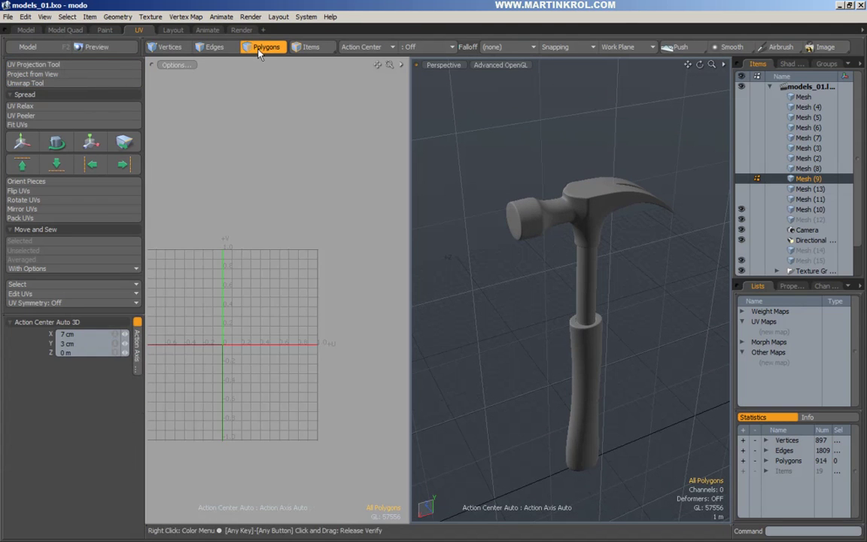
# Select the flat striking face of the hammer and expand the selection to examine its extent, clearing the selection and framing the hammer.
pyautogui.moveTo(523, 208)
pyautogui.keyDown('alt'); pyautogui.mouseDown()
pyautogui.moveTo(556, 225)
pyautogui.moveTo(585, 211)
pyautogui.moveTo(529, 213)
pyautogui.mouseUp(); pyautogui.keyUp('alt')
pyautogui.scroll(3, 566, 223)
pyautogui.hotkey('shift', 'Up')
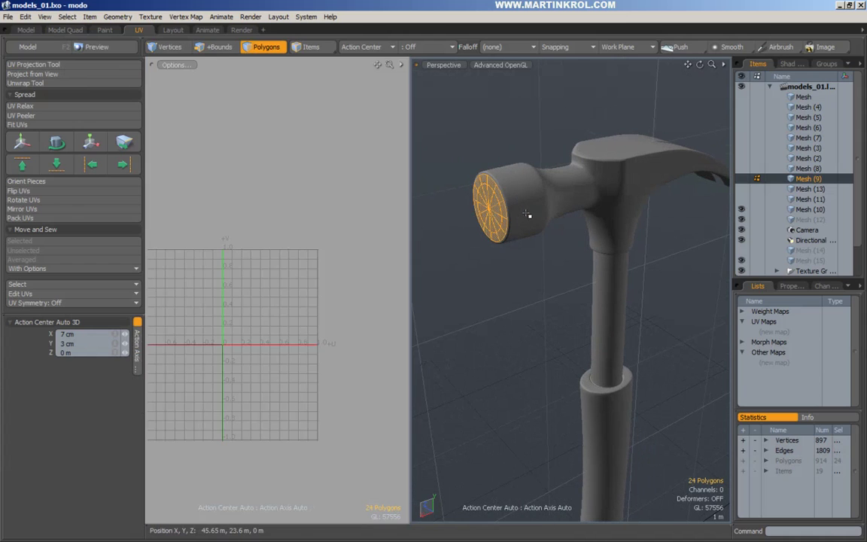
pyautogui.hotkey('shift', 'Up')
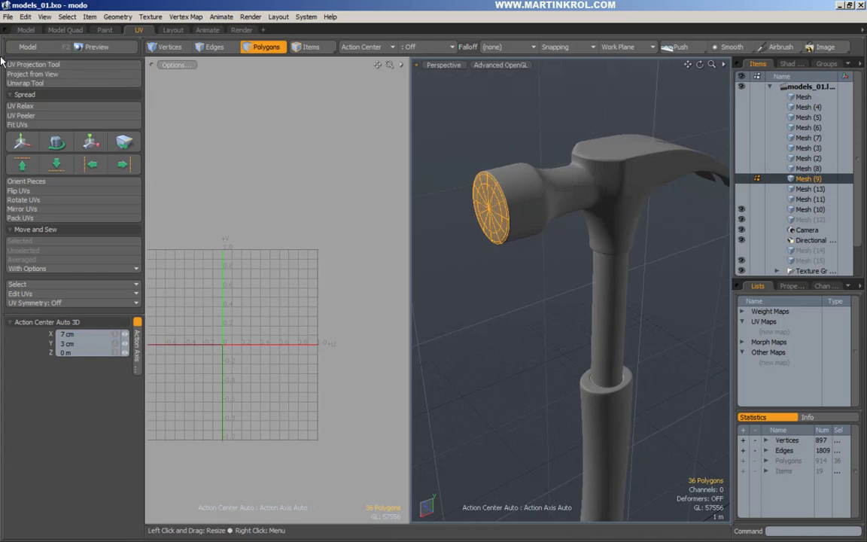
pyautogui.moveTo(238, 109); pyautogui.dragTo(282, 142, button='right')
pyautogui.scroll(-3, 443, 191)
pyautogui.keyDown('alt'); pyautogui.moveTo(443, 191); pyautogui.dragTo(492, 201); pyautogui.keyUp('alt')
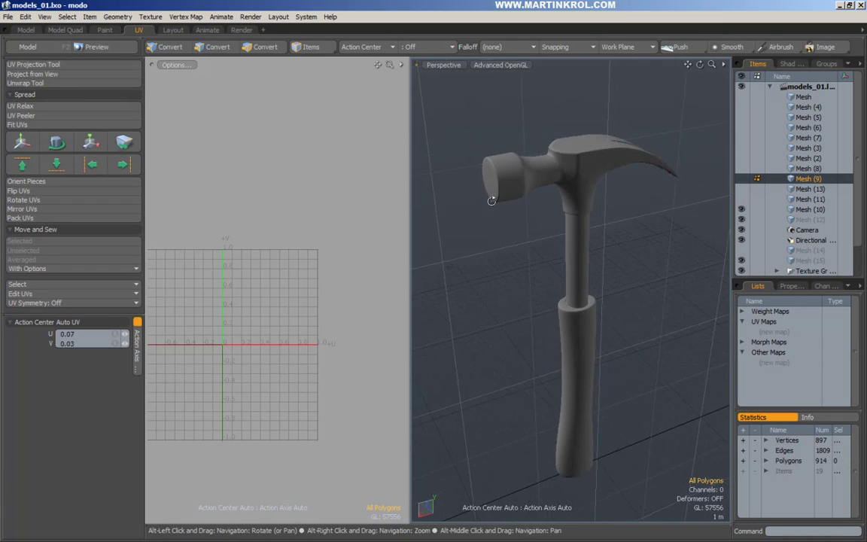
# Create a UV map for the hammer using the UV Projection Tool with the Atlas projection type.
pyautogui.click(40, 64)
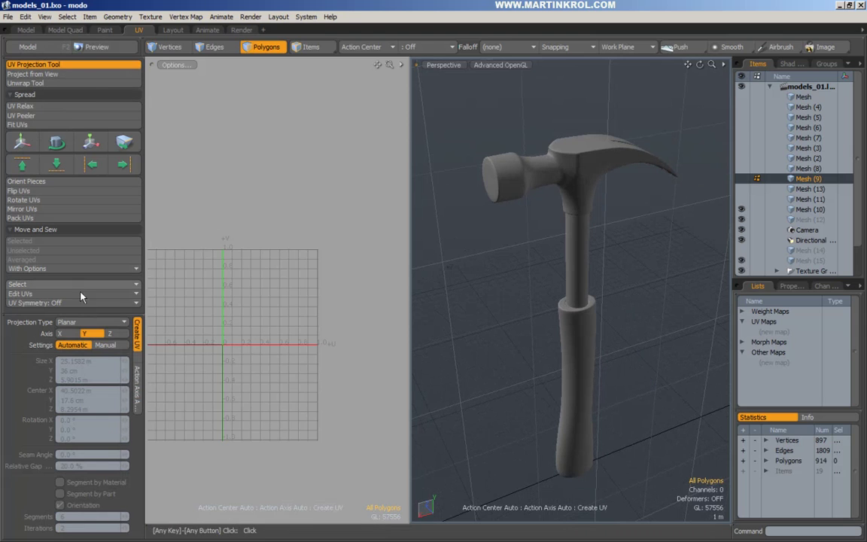
pyautogui.click(79, 322)
pyautogui.click(83, 351)
pyautogui.click(276, 296)
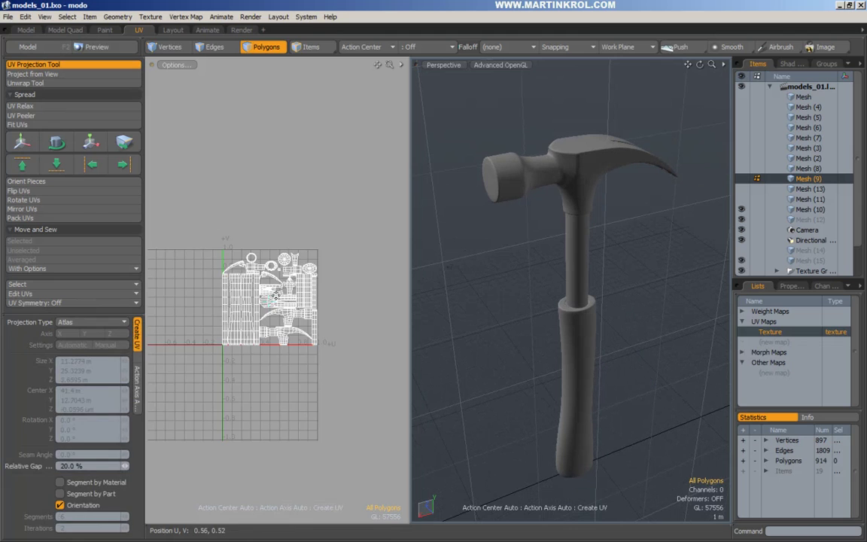
pyautogui.press('space')
# Select the striking face's round UV island and move it out above the UV square, near U 0.
pyautogui.moveTo(279, 275)
pyautogui.keyDown('alt'); pyautogui.mouseDown(button='right')
pyautogui.moveTo(353, 274)
pyautogui.moveTo(294, 273)
pyautogui.mouseUp(button='right'); pyautogui.keyUp('alt')
pyautogui.keyDown('alt'); pyautogui.moveTo(294, 272); pyautogui.dragTo(297, 271); pyautogui.keyUp('alt')
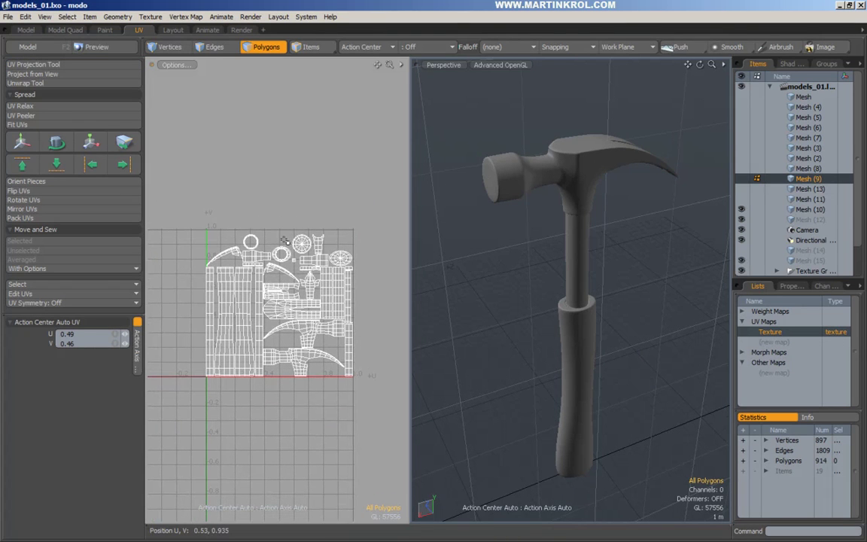
pyautogui.doubleClick(303, 247)
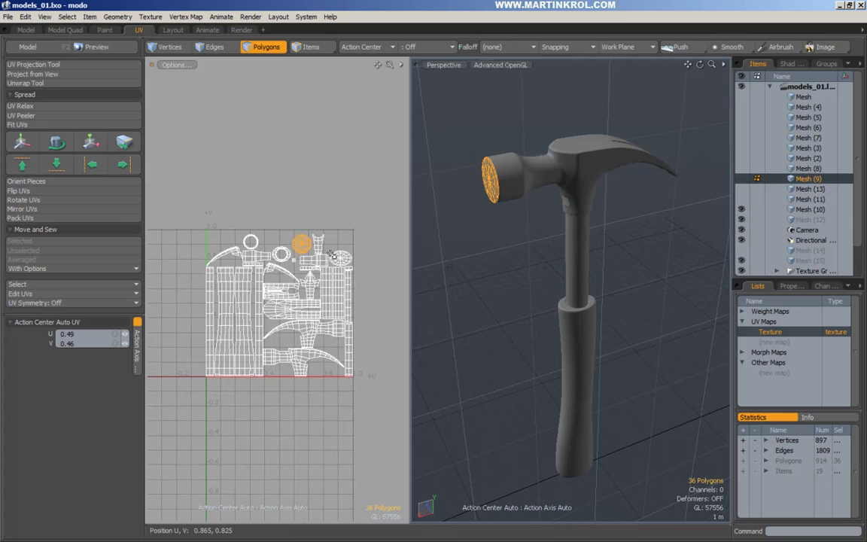
pyautogui.press('w')
pyautogui.moveTo(334, 271); pyautogui.dragTo(240, 196)
pyautogui.press('space')
# Move the butt end's oval UV island out above the UV square beside the striking face's island, and clear the selection.
pyautogui.doubleClick(348, 262)
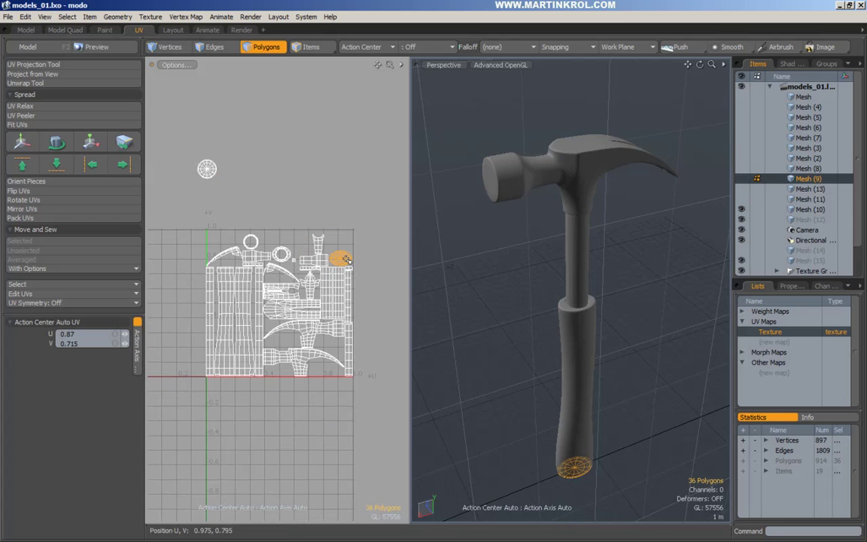
pyautogui.press('w')
pyautogui.moveTo(368, 291); pyautogui.dragTo(261, 203)
pyautogui.press('space')
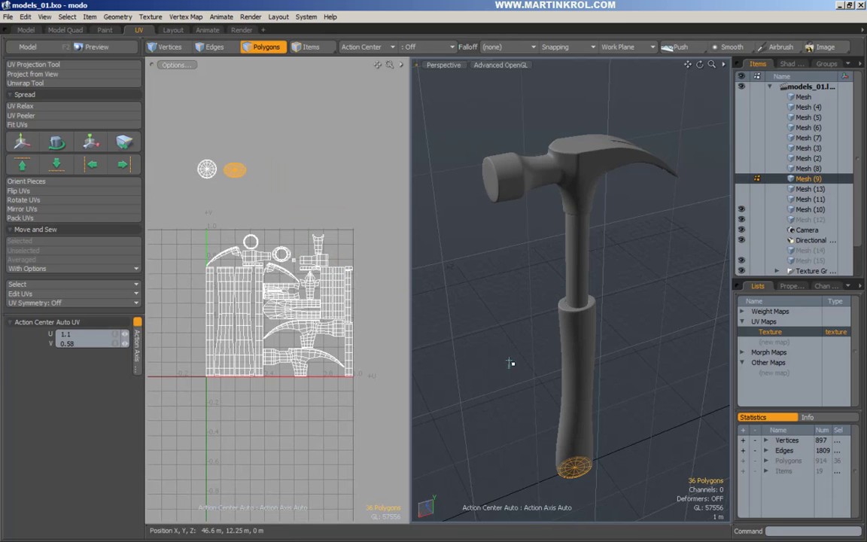
pyautogui.click(528, 412)
pyautogui.keyDown('alt'); pyautogui.moveTo(532, 410); pyautogui.dragTo(545, 397); pyautogui.keyUp('alt')
pyautogui.moveTo(184, 134); pyautogui.dragTo(289, 209, button='right')
pyautogui.keyDown('alt'); pyautogui.moveTo(193, 141); pyautogui.dragTo(296, 143, button='right'); pyautogui.keyUp('alt')
pyautogui.click(296, 143)
# Select all the tall UV islands that make up the hammer's grip.
pyautogui.keyDown('alt'); pyautogui.moveTo(327, 191); pyautogui.dragTo(330, 241, button='right'); pyautogui.keyUp('alt')
pyautogui.moveTo(328, 235)
pyautogui.keyDown('alt'); pyautogui.mouseDown()
pyautogui.moveTo(283, 211)
pyautogui.moveTo(253, 210)
pyautogui.mouseUp(); pyautogui.keyUp('alt')
pyautogui.doubleClick(237, 316)
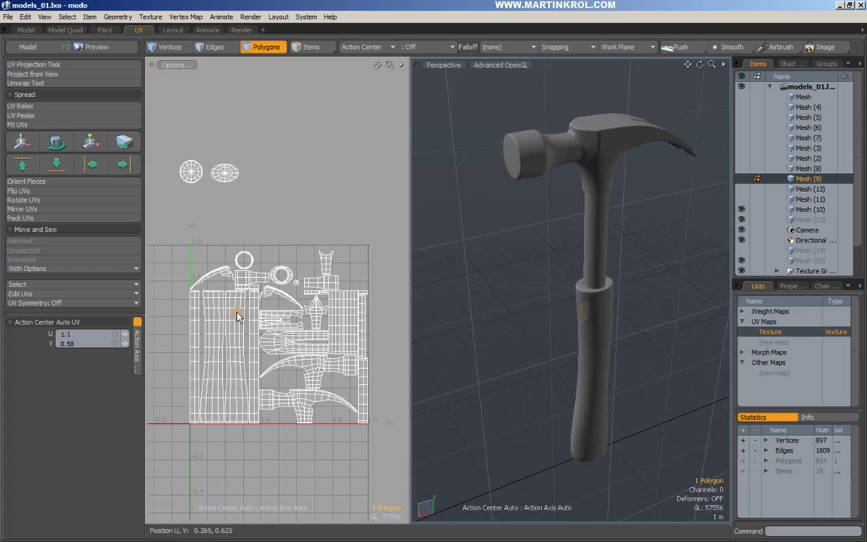
pyautogui.keyDown('shift'); pyautogui.doubleClick(214, 320); pyautogui.keyUp('shift')
pyautogui.keyDown('shift'); pyautogui.doubleClick(198, 324); pyautogui.keyUp('shift')
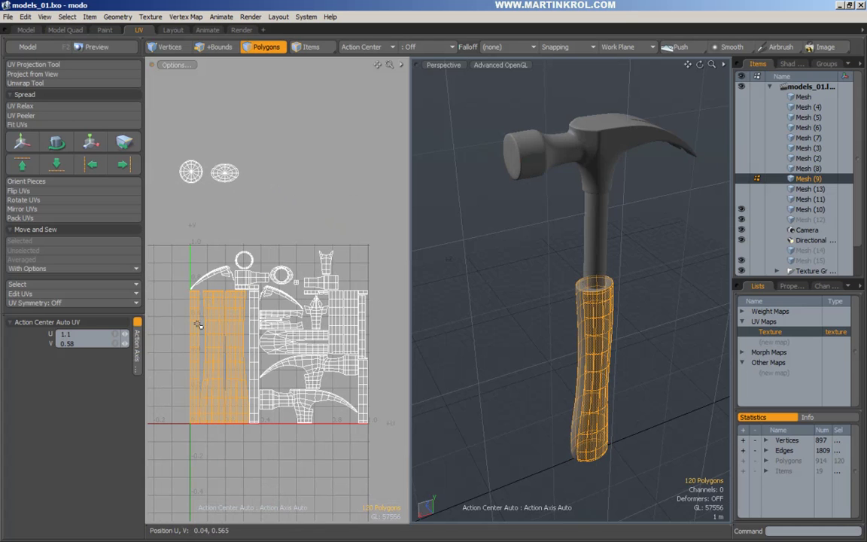
pyautogui.keyDown('shift'); pyautogui.doubleClick(253, 324); pyautogui.keyUp('shift')
pyautogui.keyDown('alt'); pyautogui.moveTo(493, 310); pyautogui.dragTo(567, 368); pyautogui.keyUp('alt')
pyautogui.moveTo(628, 280)
pyautogui.keyDown('ctrl'); pyautogui.keyDown('alt'); pyautogui.mouseDown()
pyautogui.moveTo(620, 286)
pyautogui.moveTo(627, 292)
pyautogui.mouseUp(); pyautogui.keyUp('alt'); pyautogui.keyUp('ctrl')
# Move the grip's UV islands out of the UV square to the negative U side and clear the selection.
pyautogui.press('w')
pyautogui.moveTo(316, 337); pyautogui.dragTo(226, 283)
pyautogui.keyDown('alt'); pyautogui.moveTo(296, 360); pyautogui.dragTo(358, 345); pyautogui.keyUp('alt')
pyautogui.moveTo(327, 309); pyautogui.dragTo(368, 372)
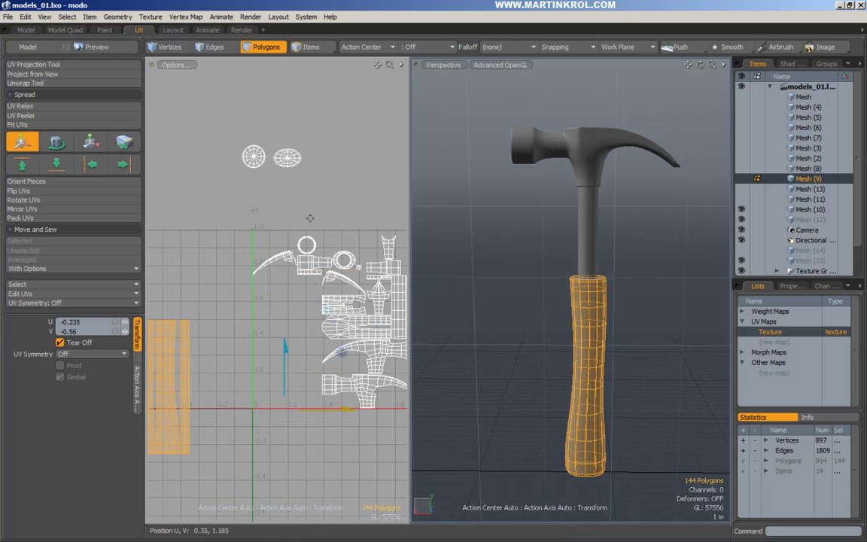
pyautogui.press('q')
pyautogui.click(347, 211)
# Select the connected polygons of the bare shaft between head and grip, including its separate UV strips.
pyautogui.keyDown('alt'); pyautogui.moveTo(357, 231); pyautogui.dragTo(300, 221); pyautogui.keyUp('alt')
pyautogui.moveTo(579, 226)
pyautogui.mouseDown()
pyautogui.moveTo(594, 226)
pyautogui.moveTo(601, 239)
pyautogui.mouseUp()
pyautogui.press(']')
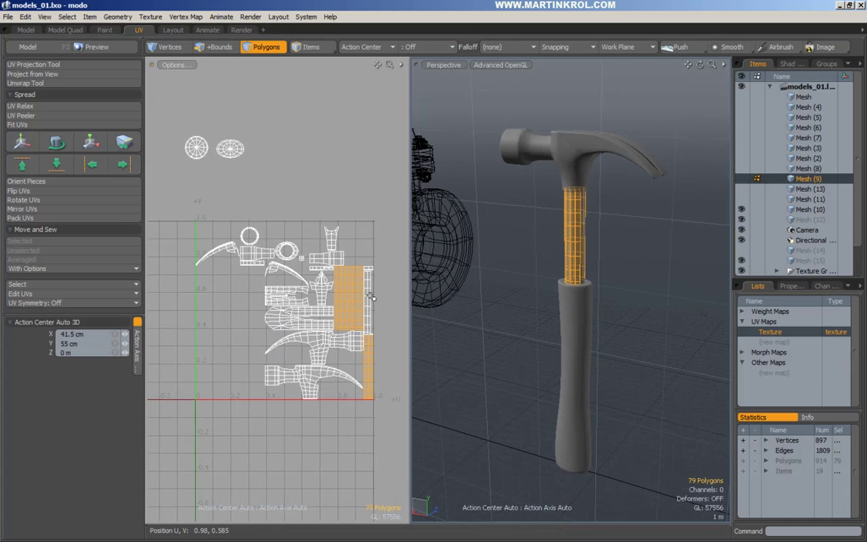
pyautogui.keyDown('alt'); pyautogui.moveTo(669, 219); pyautogui.dragTo(532, 228); pyautogui.keyUp('alt')
pyautogui.keyDown('alt'); pyautogui.moveTo(533, 229); pyautogui.dragTo(600, 228, button='right'); pyautogui.keyUp('alt')
pyautogui.keyDown('alt'); pyautogui.moveTo(600, 228); pyautogui.dragTo(666, 239); pyautogui.keyUp('alt')
pyautogui.keyDown('alt'); pyautogui.moveTo(666, 238); pyautogui.dragTo(646, 248, button='right'); pyautogui.keyUp('alt')
pyautogui.keyDown('alt'); pyautogui.moveTo(646, 249); pyautogui.dragTo(594, 262); pyautogui.keyUp('alt')
pyautogui.keyDown('alt'); pyautogui.moveTo(594, 263); pyautogui.dragTo(556, 271, button='right'); pyautogui.keyUp('alt')
pyautogui.keyDown('alt'); pyautogui.moveTo(556, 271); pyautogui.dragTo(620, 277); pyautogui.keyUp('alt')
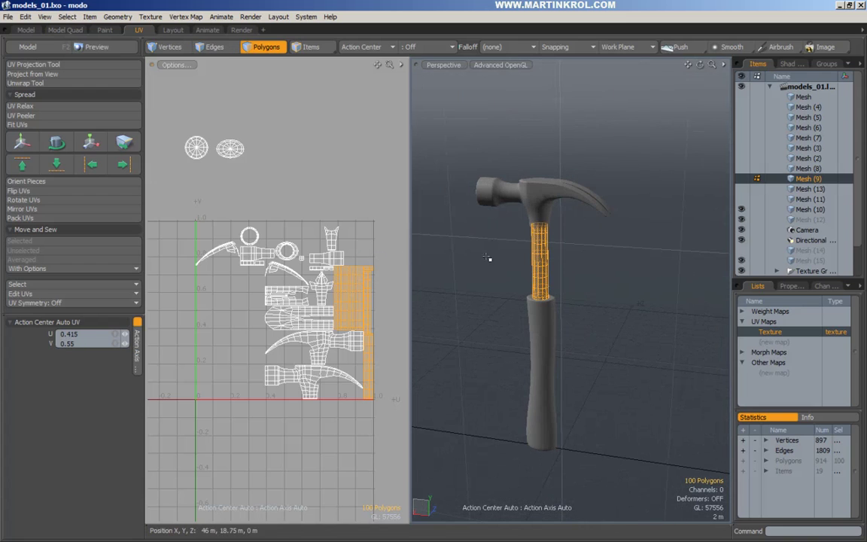
pyautogui.keyDown('alt'); pyautogui.moveTo(363, 259); pyautogui.dragTo(424, 266, button='right'); pyautogui.keyUp('alt')
pyautogui.keyDown('shift'); pyautogui.doubleClick(379, 279); pyautogui.keyUp('shift')
# Examine the junction between shaft and head up close, leaving the small separate UV strip out of the shaft selection.
pyautogui.keyDown('alt'); pyautogui.moveTo(565, 220); pyautogui.dragTo(620, 212); pyautogui.keyUp('alt')
pyautogui.keyDown('alt'); pyautogui.moveTo(619, 212); pyautogui.dragTo(632, 258, button='middle'); pyautogui.keyUp('alt')
pyautogui.keyDown('alt'); pyautogui.moveTo(632, 257); pyautogui.dragTo(666, 223, button='right'); pyautogui.keyUp('alt')
pyautogui.keyDown('alt'); pyautogui.moveTo(666, 223); pyautogui.dragTo(563, 194); pyautogui.keyUp('alt')
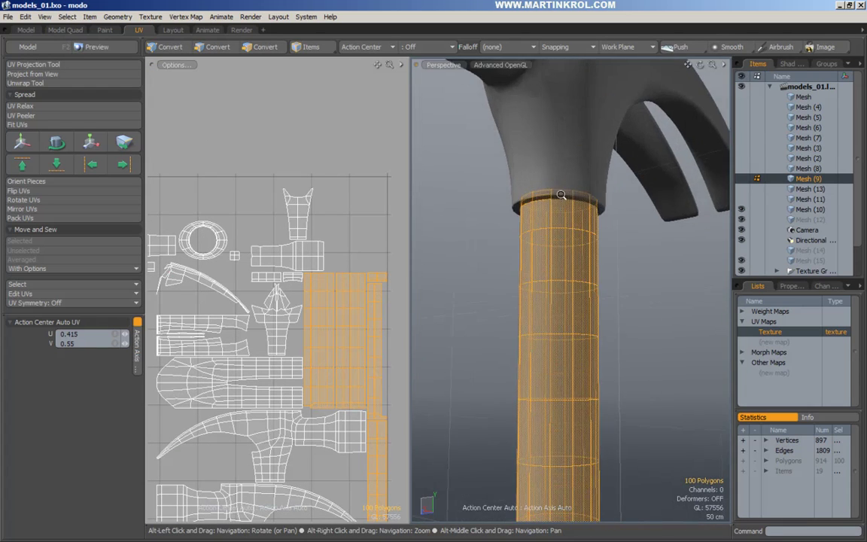
pyautogui.keyDown('alt'); pyautogui.moveTo(563, 194); pyautogui.dragTo(595, 197, button='right'); pyautogui.keyUp('alt')
pyautogui.keyDown('alt'); pyautogui.moveTo(595, 197); pyautogui.dragTo(501, 177); pyautogui.keyUp('alt')
pyautogui.keyDown('alt'); pyautogui.moveTo(502, 177); pyautogui.dragTo(534, 221, button='middle'); pyautogui.keyUp('alt')
pyautogui.keyDown('alt'); pyautogui.moveTo(534, 221); pyautogui.dragTo(611, 249, button='right'); pyautogui.keyUp('alt')
pyautogui.keyDown('alt'); pyautogui.moveTo(611, 248); pyautogui.dragTo(527, 234); pyautogui.keyUp('alt')
pyautogui.keyDown('alt'); pyautogui.moveTo(526, 234); pyautogui.dragTo(542, 236, button='right'); pyautogui.keyUp('alt')
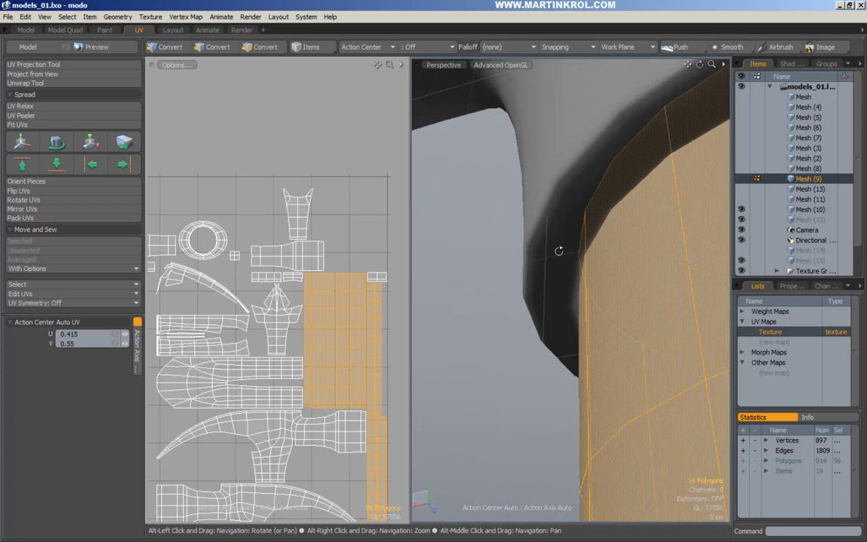
pyautogui.keyDown('alt'); pyautogui.moveTo(387, 291); pyautogui.dragTo(349, 292, button='right'); pyautogui.keyUp('alt')
pyautogui.keyDown('alt'); pyautogui.moveTo(348, 292); pyautogui.dragTo(310, 274, button='middle'); pyautogui.keyUp('alt')
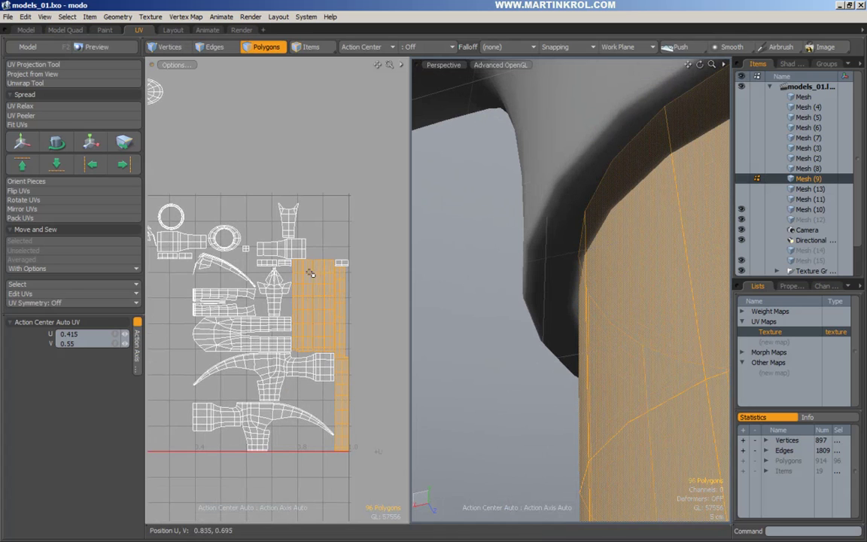
# Add the forked UV island to the selection to identify its place on the hammer, and remove it from the selection.
pyautogui.keyDown('shift'); pyautogui.doubleClick(232, 336); pyautogui.keyUp('shift')
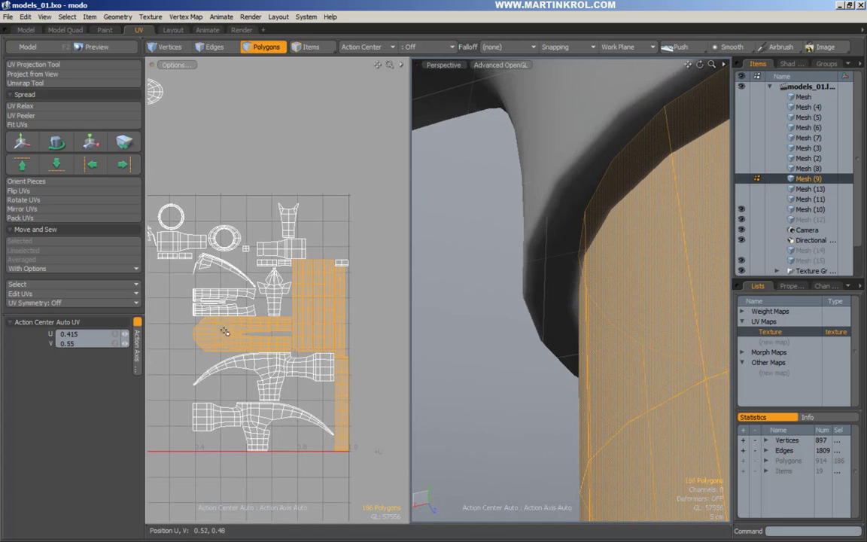
pyautogui.keyDown('alt'); pyautogui.moveTo(500, 229); pyautogui.dragTo(430, 224, button='right'); pyautogui.keyUp('alt')
pyautogui.keyDown('alt'); pyautogui.moveTo(576, 254); pyautogui.dragTo(511, 260, button='right'); pyautogui.keyUp('alt')
pyautogui.keyDown('alt'); pyautogui.moveTo(511, 260); pyautogui.dragTo(577, 262); pyautogui.keyUp('alt')
pyautogui.keyDown('alt'); pyautogui.moveTo(576, 262); pyautogui.dragTo(514, 269, button='right'); pyautogui.keyUp('alt')
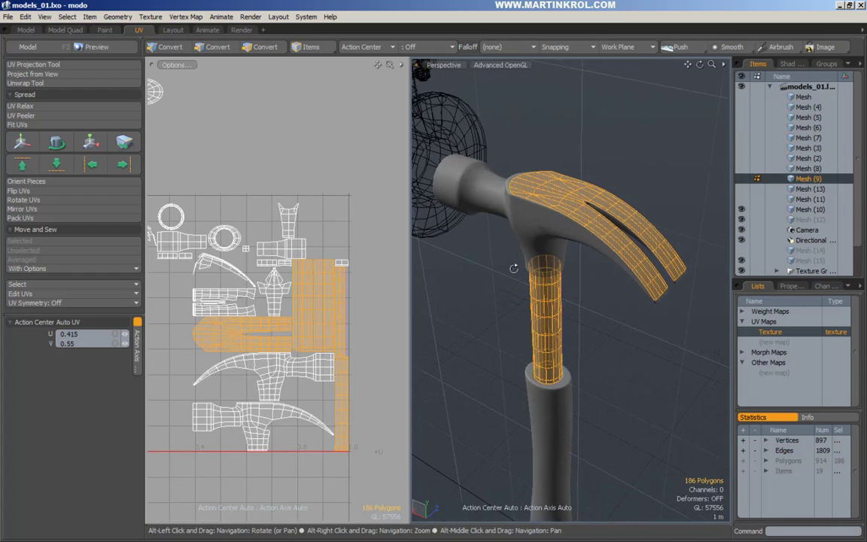
pyautogui.keyDown('ctrl'); pyautogui.click(221, 333); pyautogui.keyUp('ctrl')
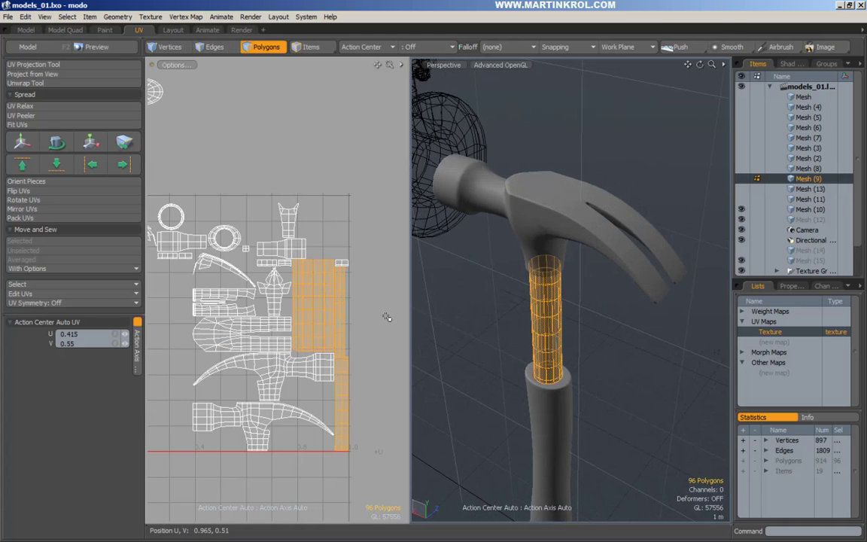
# Switch to edge selection and select two lengthwise edge loops along the shaft to examine their paths, clearing the selection.
pyautogui.click(218, 48)
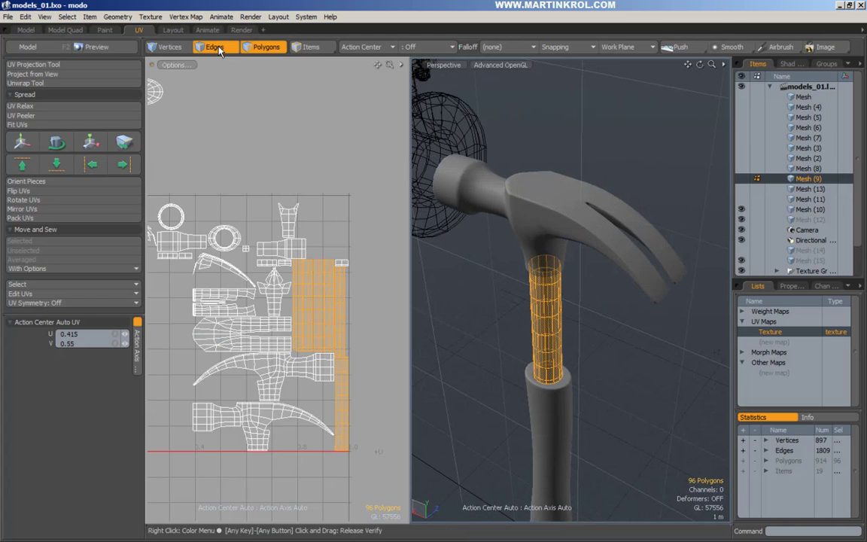
pyautogui.keyDown('alt'); pyautogui.moveTo(544, 319); pyautogui.dragTo(505, 316, button='right'); pyautogui.keyUp('alt')
pyautogui.doubleClick(546, 305)
pyautogui.keyDown('ctrl'); pyautogui.keyDown('alt'); pyautogui.moveTo(505, 317); pyautogui.dragTo(552, 308); pyautogui.keyUp('alt'); pyautogui.keyUp('ctrl')
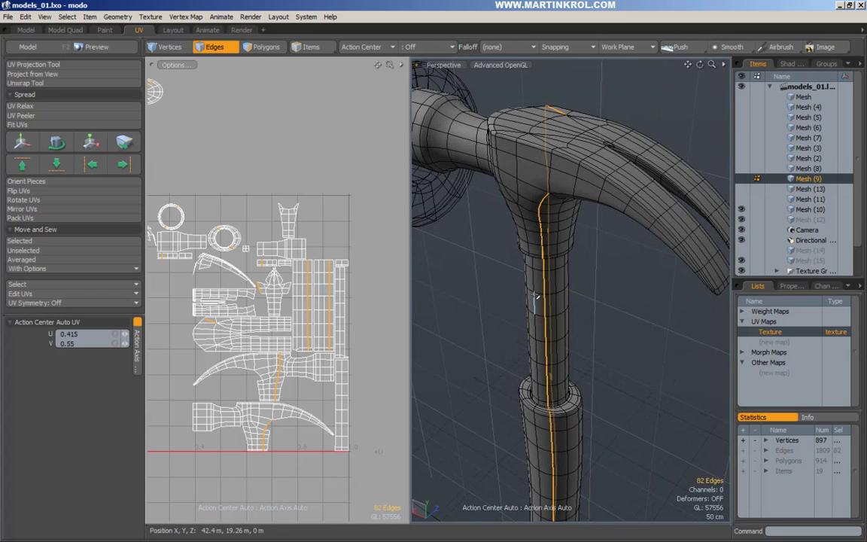
pyautogui.keyDown('shift'); pyautogui.doubleClick(564, 304); pyautogui.keyUp('shift')
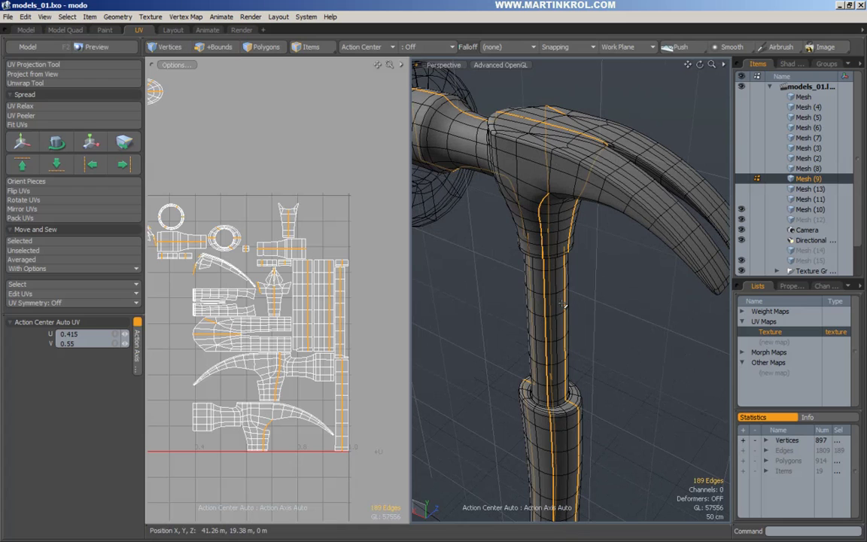
pyautogui.click(629, 344)
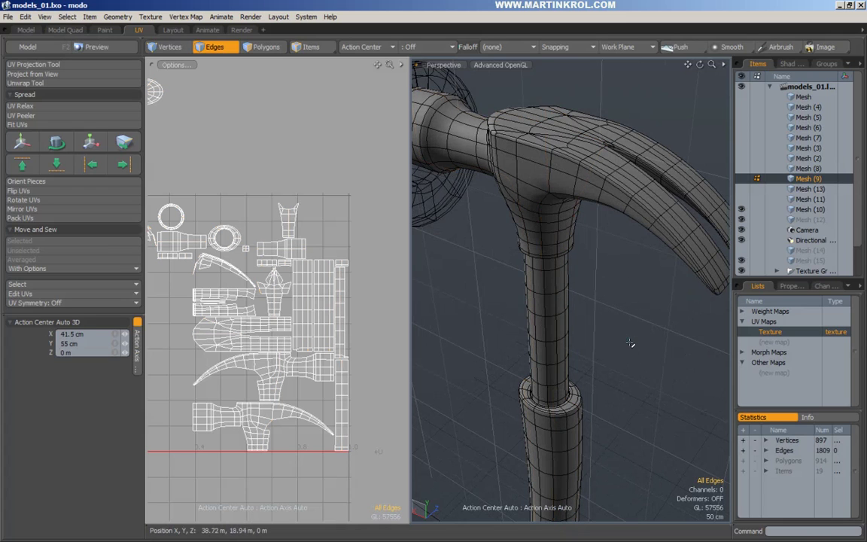
# Reselect both lengthwise shaft edge loops, drop one to examine the other alone, and clear the selection.
pyautogui.doubleClick(544, 286)
pyautogui.keyDown('shift'); pyautogui.doubleClick(565, 280); pyautogui.keyUp('shift')
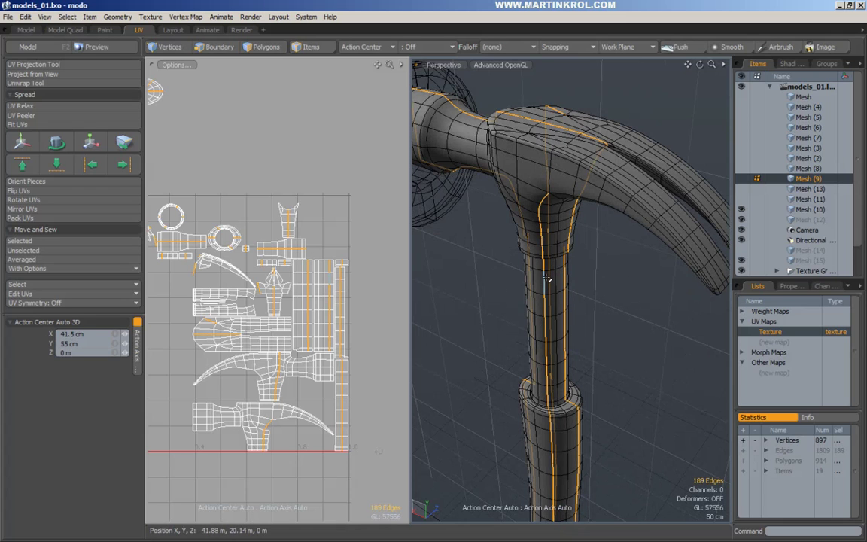
pyautogui.keyDown('ctrl'); pyautogui.doubleClick(545, 279); pyautogui.keyUp('ctrl')
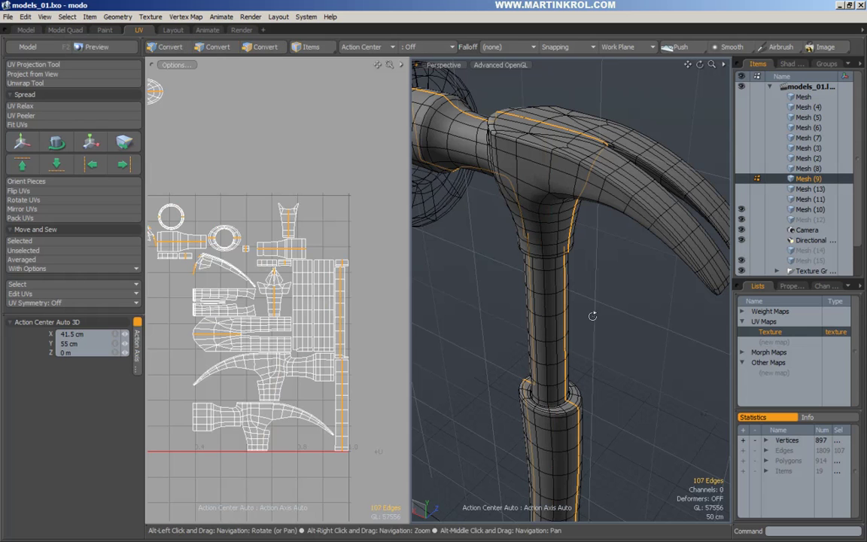
pyautogui.keyDown('alt'); pyautogui.moveTo(591, 318); pyautogui.dragTo(552, 323); pyautogui.keyUp('alt')
pyautogui.click(645, 333)
pyautogui.keyDown('alt'); pyautogui.moveTo(644, 333); pyautogui.dragTo(512, 314); pyautogui.keyUp('alt')
pyautogui.scroll(-3, 596, 301)
pyautogui.keyDown('alt'); pyautogui.moveTo(649, 350); pyautogui.dragTo(628, 328); pyautogui.keyUp('alt')
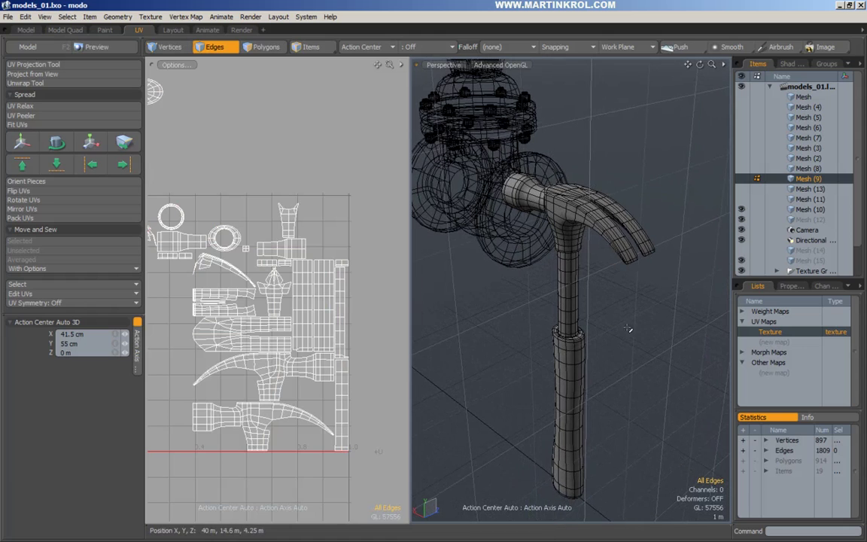
# Return to polygon selection and select all the shaft's UV islands.
pyautogui.click(263, 46)
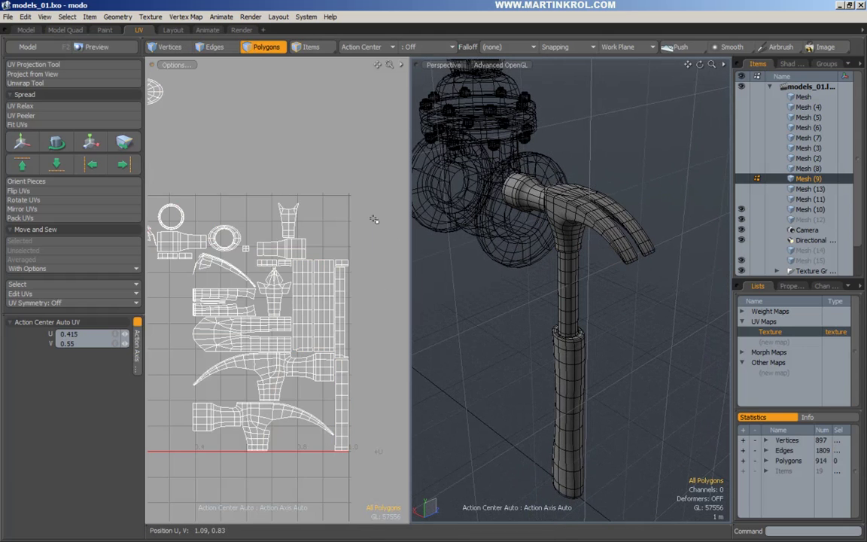
pyautogui.keyDown('alt'); pyautogui.moveTo(348, 324); pyautogui.dragTo(336, 290); pyautogui.keyUp('alt')
pyautogui.keyDown('ctrl'); pyautogui.keyDown('alt'); pyautogui.moveTo(332, 290); pyautogui.dragTo(355, 284); pyautogui.keyUp('alt'); pyautogui.keyUp('ctrl')
pyautogui.keyDown('alt'); pyautogui.moveTo(334, 203); pyautogui.dragTo(336, 228); pyautogui.keyUp('alt')
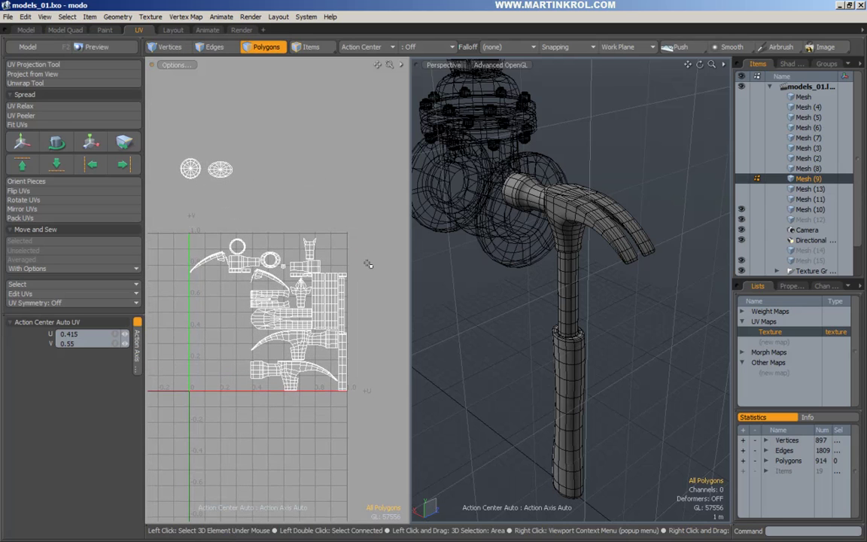
pyautogui.moveTo(330, 290)
pyautogui.keyDown('ctrl'); pyautogui.keyDown('alt'); pyautogui.mouseDown()
pyautogui.moveTo(254, 291)
pyautogui.moveTo(383, 282)
pyautogui.moveTo(335, 282)
pyautogui.moveTo(352, 284)
pyautogui.mouseUp(); pyautogui.keyUp('alt'); pyautogui.keyUp('ctrl')
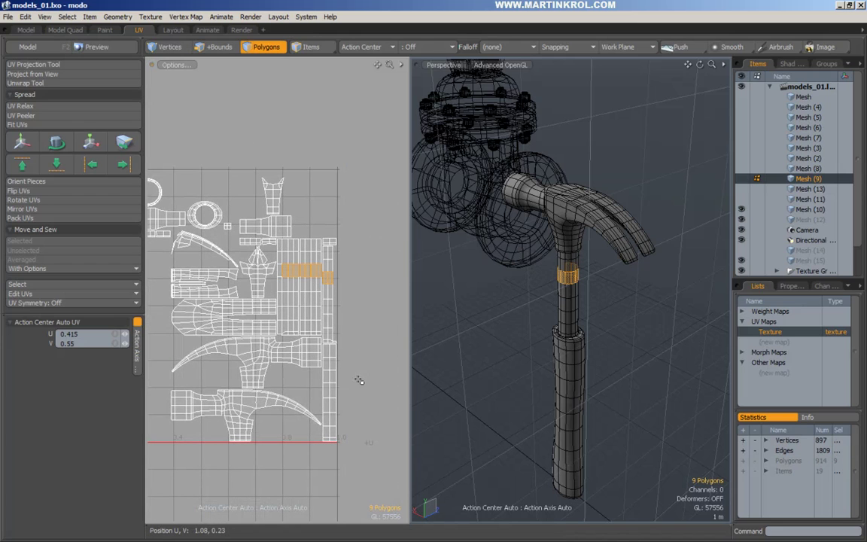
pyautogui.doubleClick(309, 273)
pyautogui.keyDown('ctrl'); pyautogui.keyDown('alt'); pyautogui.moveTo(324, 275); pyautogui.dragTo(293, 285); pyautogui.keyUp('alt'); pyautogui.keyUp('ctrl')
pyautogui.keyDown('alt'); pyautogui.moveTo(293, 285); pyautogui.dragTo(312, 281); pyautogui.keyUp('alt')
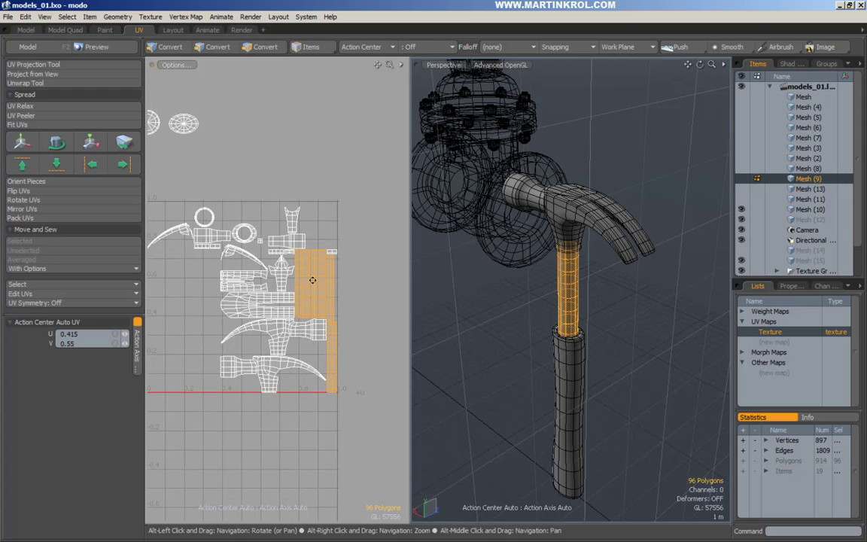
# Move the shaft's UV islands out of the UV square to just above the grip's islands, clearing the selection.
pyautogui.press('w')
pyautogui.moveTo(296, 314); pyautogui.dragTo(249, 360)
pyautogui.keyDown('alt'); pyautogui.moveTo(248, 360); pyautogui.dragTo(325, 329); pyautogui.keyUp('alt')
pyautogui.moveTo(352, 310); pyautogui.dragTo(174, 182)
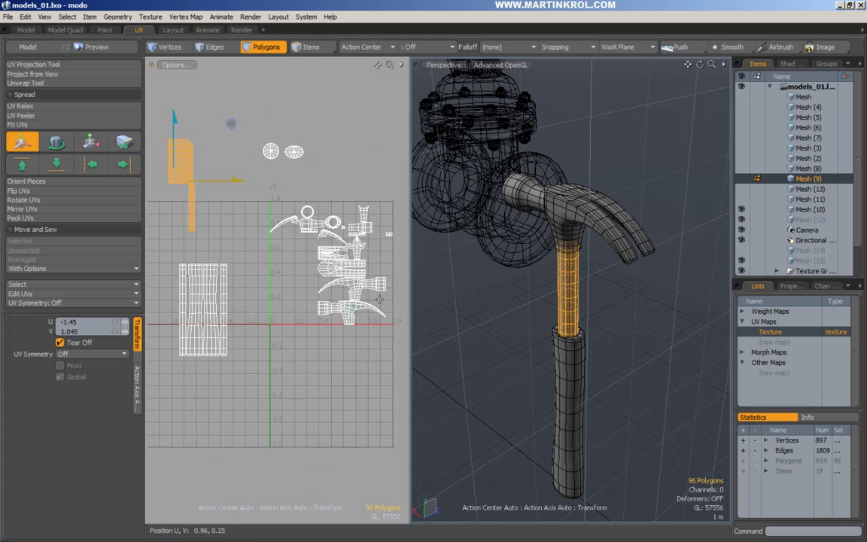
pyautogui.press('space')
pyautogui.click(366, 201)
# Select the thick UV ring from the grip's upper rim, place it just above the grip's islands, and clear the selection.
pyautogui.keyDown('alt'); pyautogui.moveTo(366, 200); pyautogui.dragTo(323, 219); pyautogui.keyUp('alt')
pyautogui.keyDown('ctrl'); pyautogui.keyDown('alt'); pyautogui.moveTo(326, 273); pyautogui.dragTo(339, 267); pyautogui.keyUp('alt'); pyautogui.keyUp('ctrl')
pyautogui.keyDown('alt'); pyautogui.moveTo(339, 267); pyautogui.dragTo(325, 273); pyautogui.keyUp('alt')
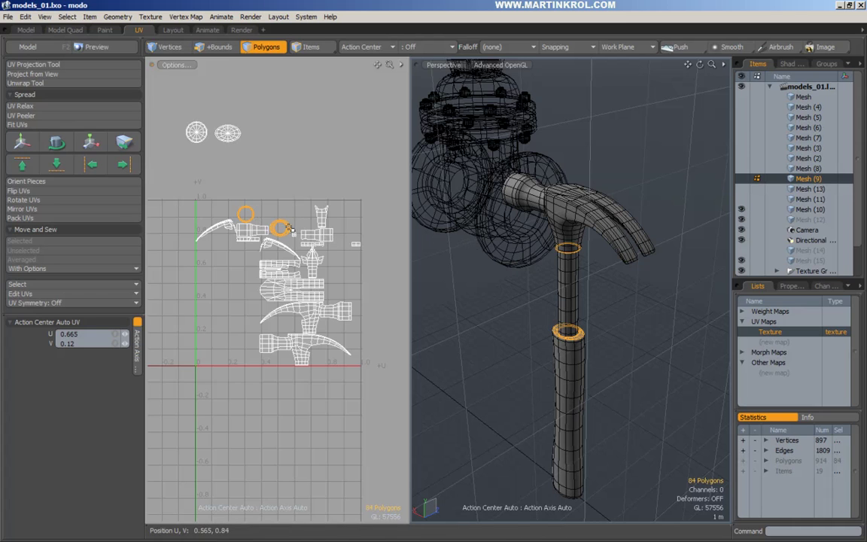
pyautogui.scroll(-3, 290, 226)
pyautogui.keyDown('alt'); pyautogui.moveTo(290, 226); pyautogui.dragTo(216, 268); pyautogui.keyUp('alt')
pyautogui.press('w')
pyautogui.press('space')
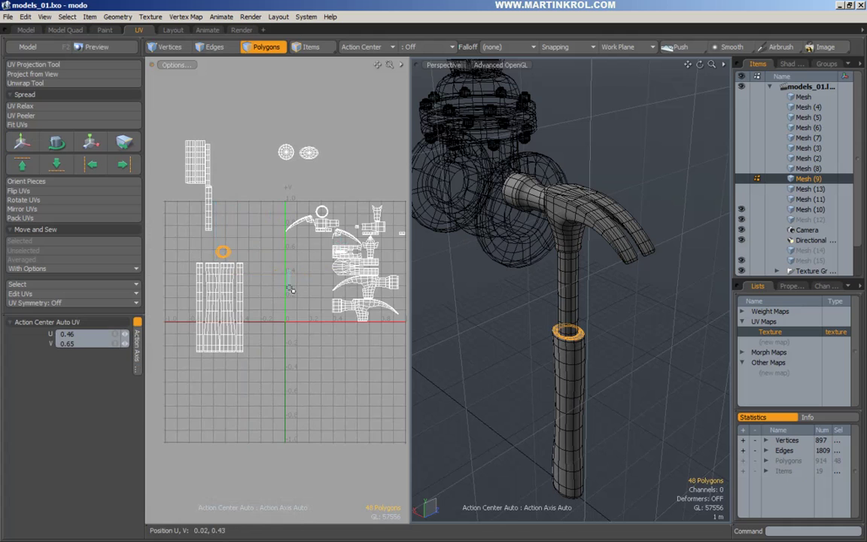
pyautogui.click(291, 288)
pyautogui.keyDown('alt'); pyautogui.moveTo(294, 286); pyautogui.dragTo(218, 315); pyautogui.keyUp('alt')
pyautogui.scroll(3, 321, 279)
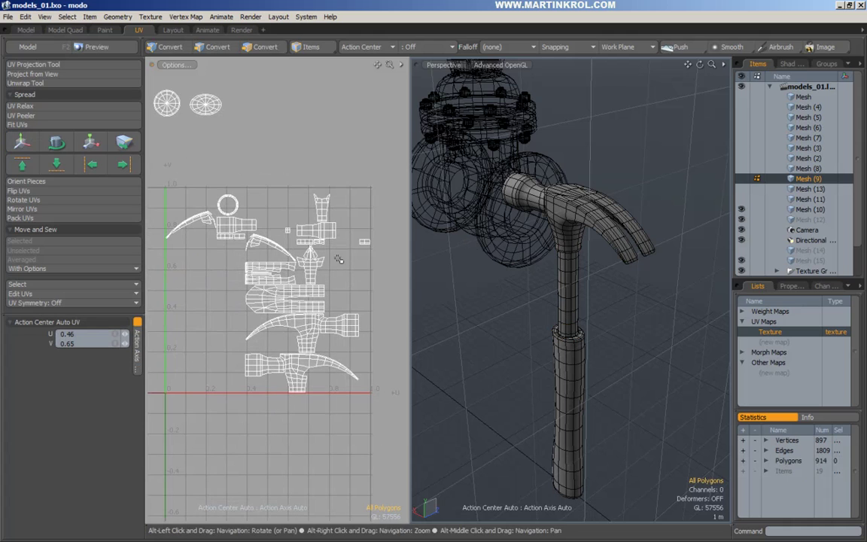
# Select all the UV islands belonging to the hammer head.
pyautogui.doubleClick(295, 375)
pyautogui.keyDown('shift'); pyautogui.doubleClick(311, 331); pyautogui.keyUp('shift')
pyautogui.keyDown('shift'); pyautogui.moveTo(285, 312); pyautogui.dragTo(278, 269); pyautogui.keyUp('shift')
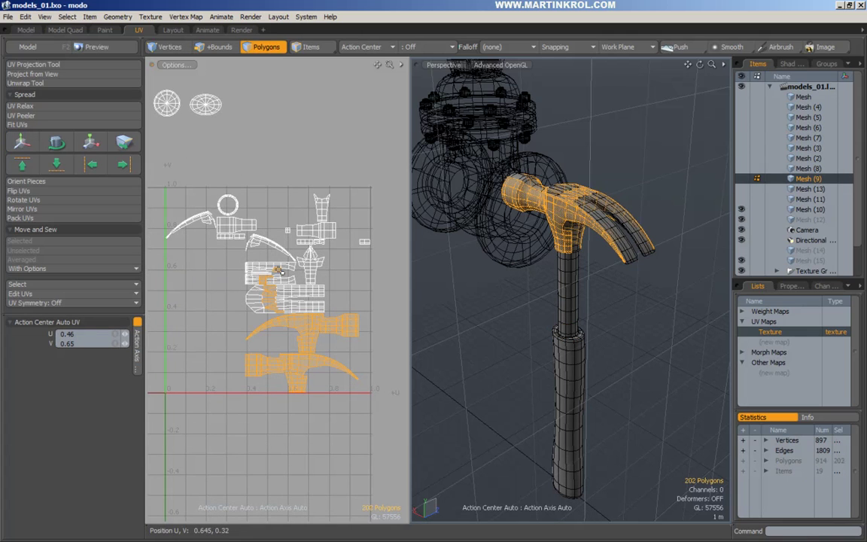
pyautogui.keyDown('shift'); pyautogui.doubleClick(320, 277); pyautogui.keyUp('shift')
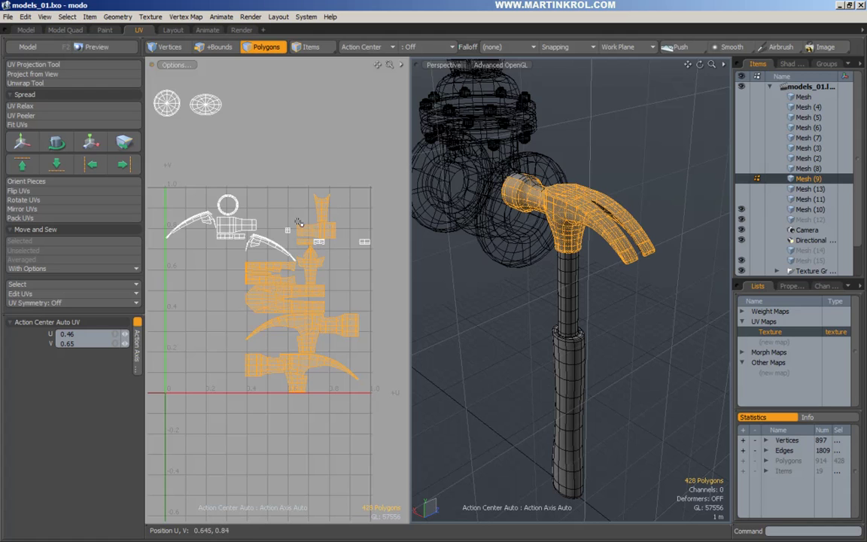
pyautogui.keyDown('shift'); pyautogui.doubleClick(220, 214); pyautogui.keyUp('shift')
pyautogui.keyDown('alt'); pyautogui.moveTo(308, 252); pyautogui.dragTo(283, 256, button='right'); pyautogui.keyUp('alt')
pyautogui.keyDown('alt'); pyautogui.moveTo(580, 276); pyautogui.dragTo(476, 268); pyautogui.keyUp('alt')
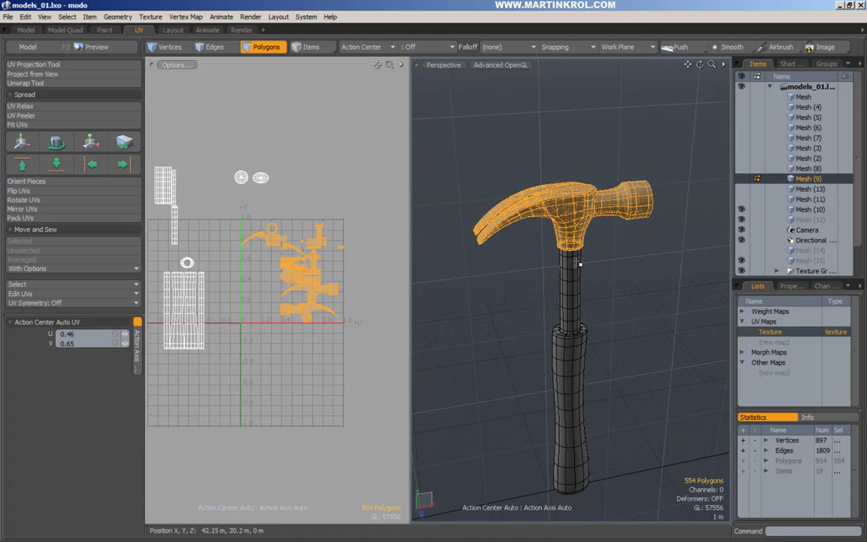
# Add eight empty mesh items to the scene, Mesh (16) through Mesh (23).
pyautogui.scroll(-1, 785, 212)
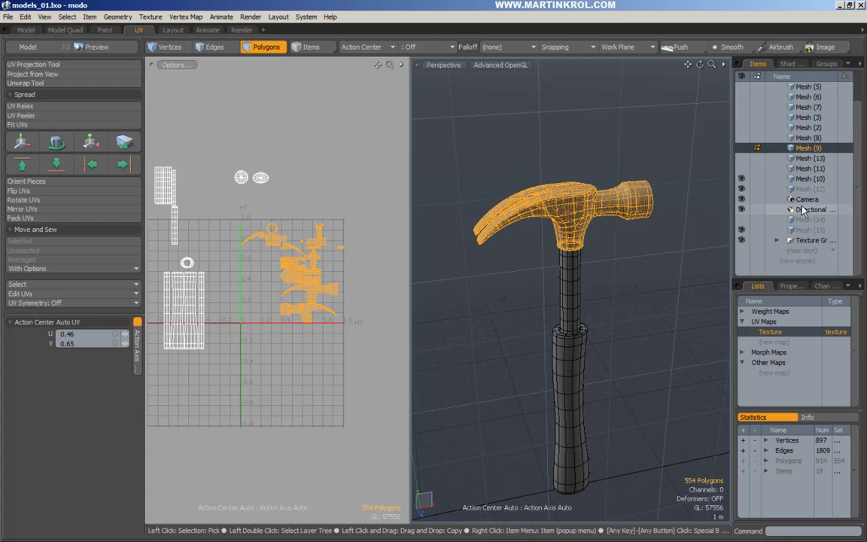
pyautogui.keyDown('alt'); pyautogui.moveTo(581, 254); pyautogui.dragTo(578, 261, button='right'); pyautogui.keyUp('alt')
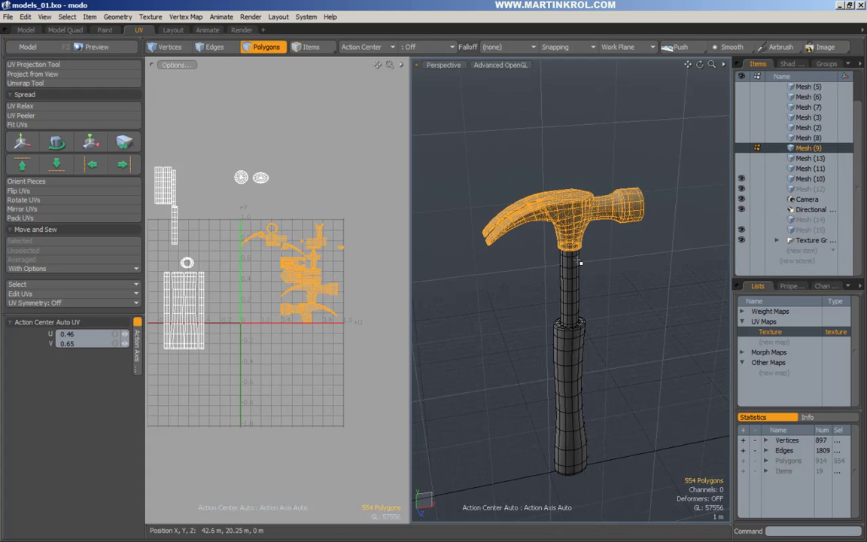
pyautogui.click(803, 251)
pyautogui.click(803, 252)
pyautogui.click(808, 261)
pyautogui.click(808, 261)
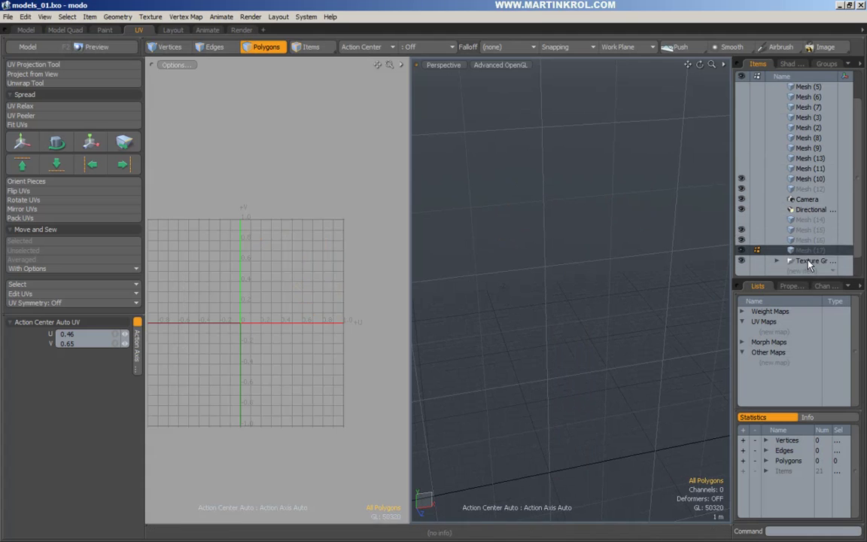
pyautogui.scroll(-1, 809, 260)
pyautogui.click(811, 250)
pyautogui.click(811, 250)
pyautogui.click(810, 261)
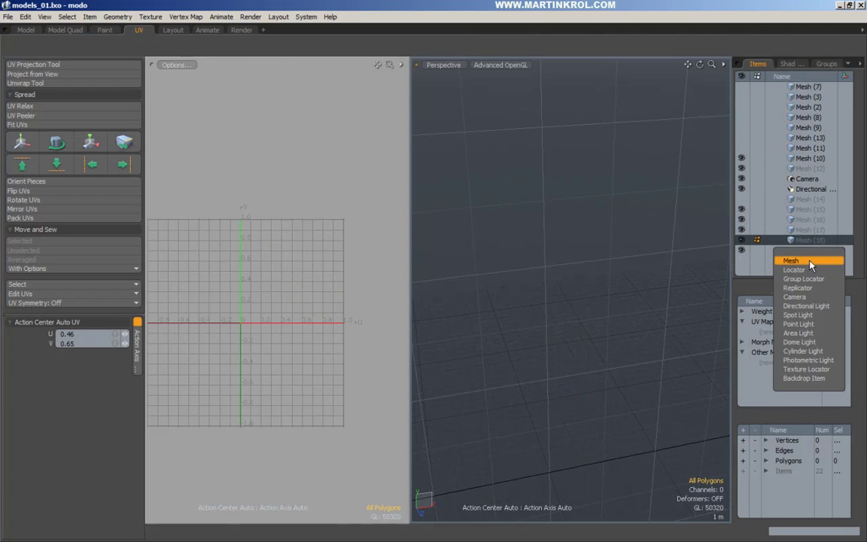
pyautogui.click(811, 261)
pyautogui.click(812, 265)
pyautogui.click(812, 271)
pyautogui.click(812, 252)
pyautogui.click(812, 252)
pyautogui.scroll(-1, 814, 254)
pyautogui.click(815, 252)
pyautogui.click(814, 252)
pyautogui.click(815, 256)
pyautogui.click(817, 264)
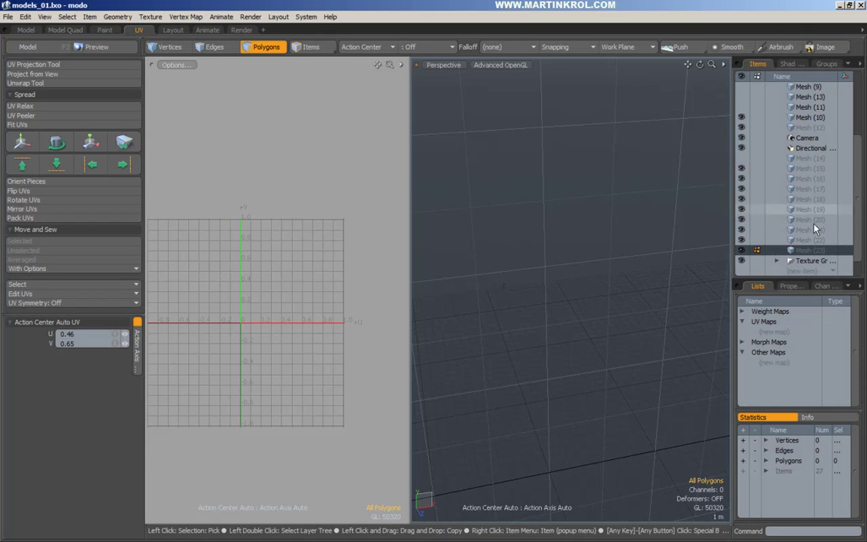
# Reselect the hammer head's polygons in Mesh (9), cut them, and paste them into the empty Mesh (16).
pyautogui.keyDown('alt'); pyautogui.moveTo(631, 166); pyautogui.dragTo(550, 211); pyautogui.keyUp('alt')
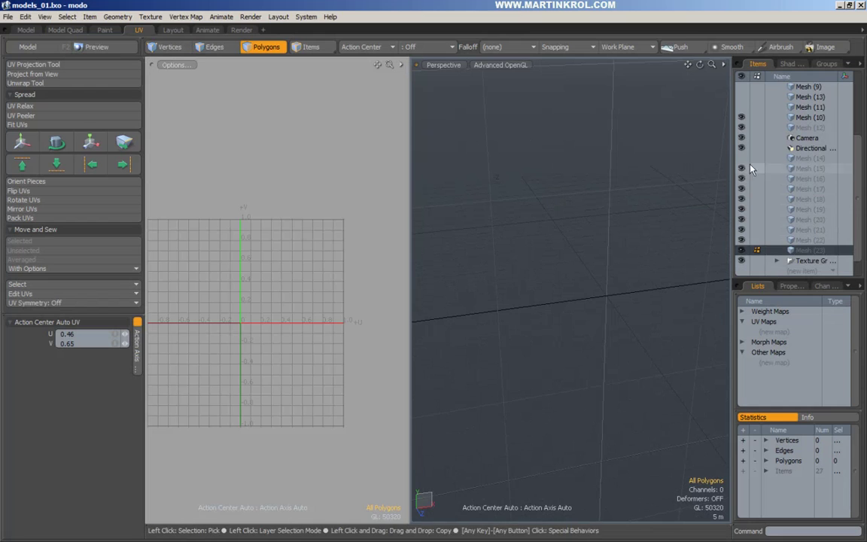
pyautogui.scroll(3, 803, 175)
pyautogui.scroll(-2, 803, 175)
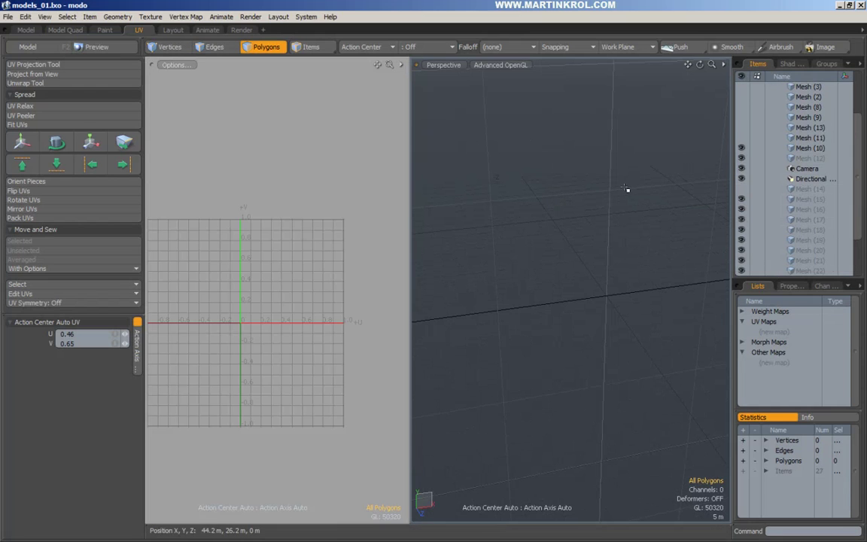
pyautogui.click(806, 117)
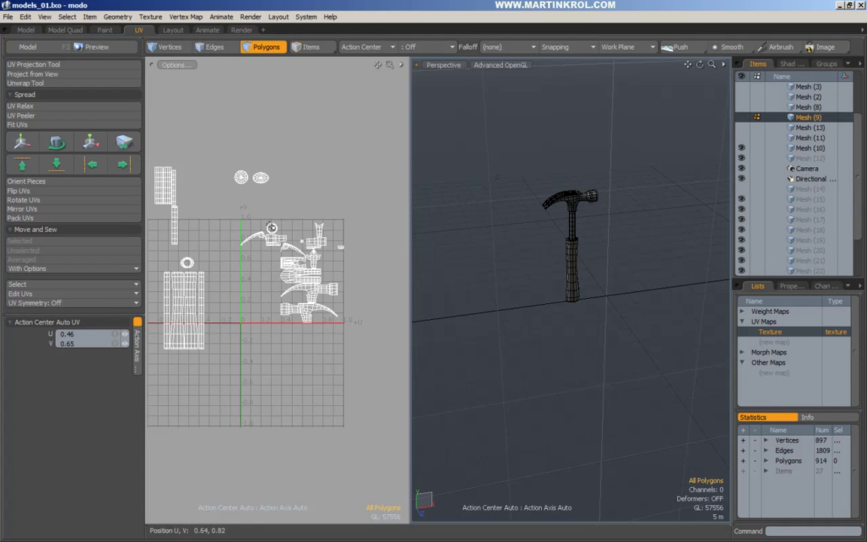
pyautogui.moveTo(295, 271); pyautogui.dragTo(369, 346, button='right')
pyautogui.keyDown('alt'); pyautogui.keyDown('shift'); pyautogui.moveTo(605, 264); pyautogui.dragTo(592, 273); pyautogui.keyUp('shift'); pyautogui.keyUp('alt')
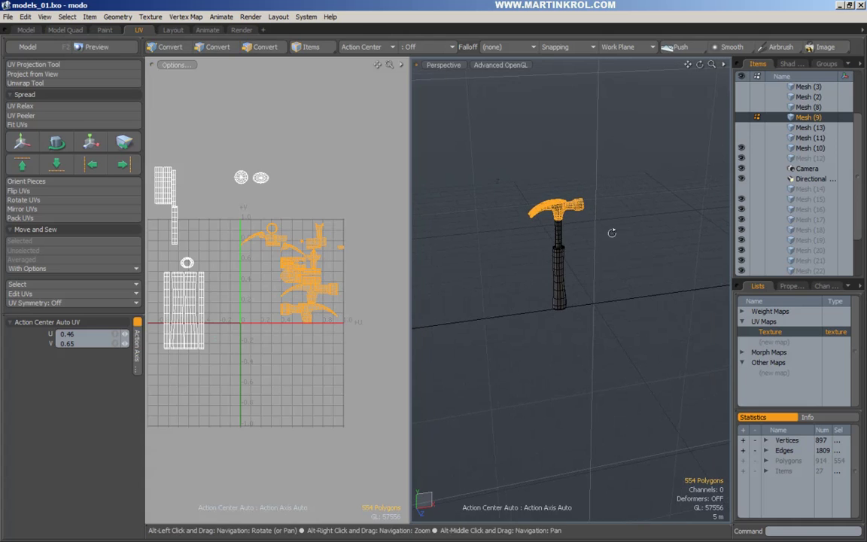
pyautogui.keyDown('alt'); pyautogui.keyDown('shift'); pyautogui.moveTo(612, 232); pyautogui.dragTo(611, 270); pyautogui.keyUp('shift'); pyautogui.keyUp('alt')
pyautogui.hotkey('ctrl', 'x')
pyautogui.click(819, 211)
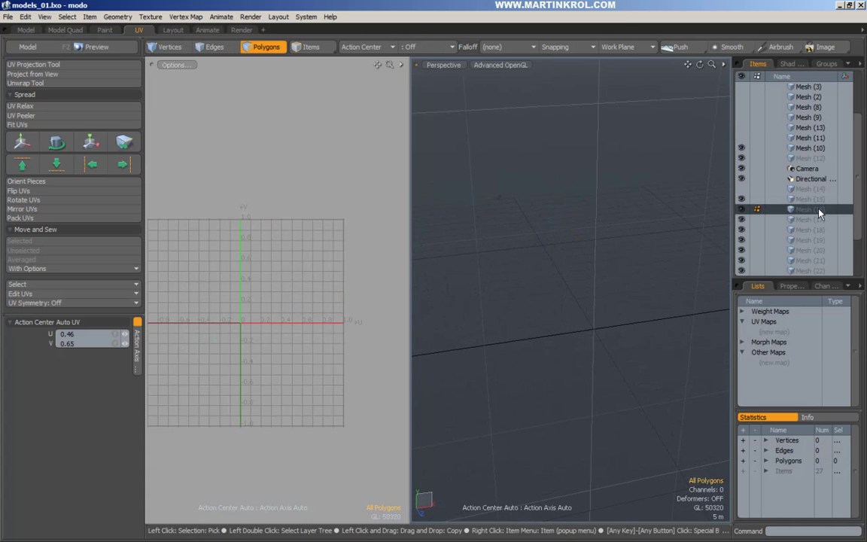
pyautogui.hotkey('ctrl', 'v')
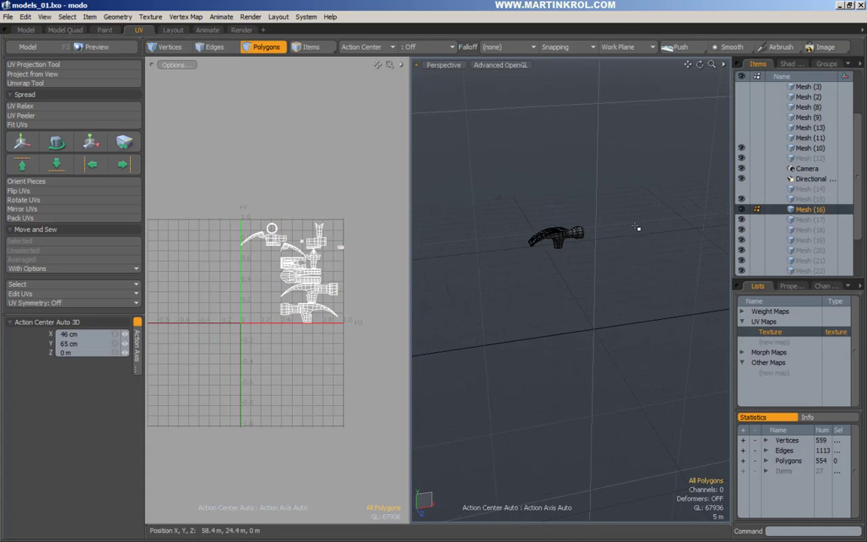
# Select the grip's UV islands in Mesh (9) and move their polygons into the empty Mesh (17) by cutting and pasting.
pyautogui.click(813, 117)
pyautogui.keyDown('alt'); pyautogui.moveTo(309, 131); pyautogui.dragTo(335, 145); pyautogui.keyUp('alt')
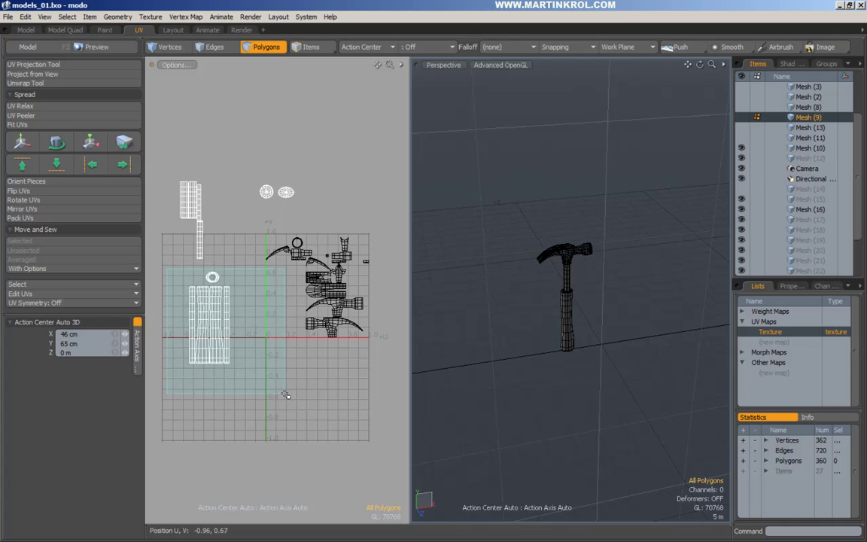
pyautogui.moveTo(287, 394); pyautogui.dragTo(285, 393)
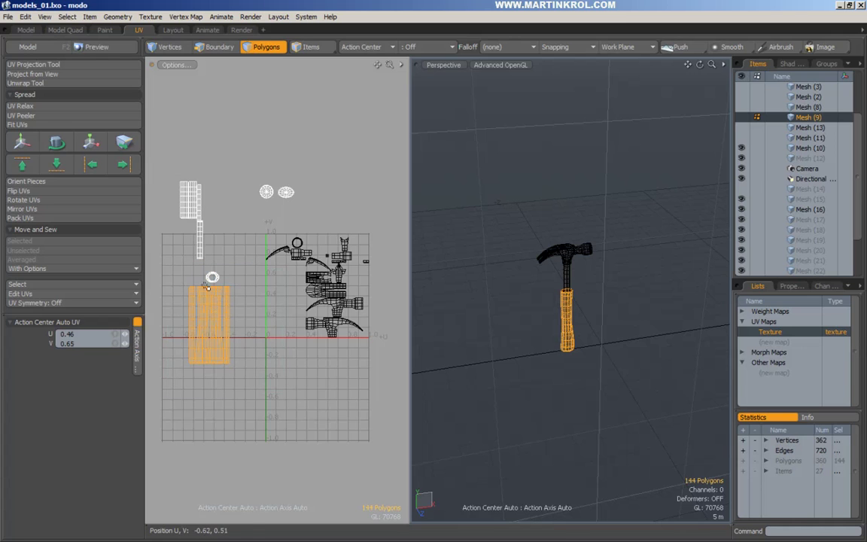
pyautogui.press('Delete')
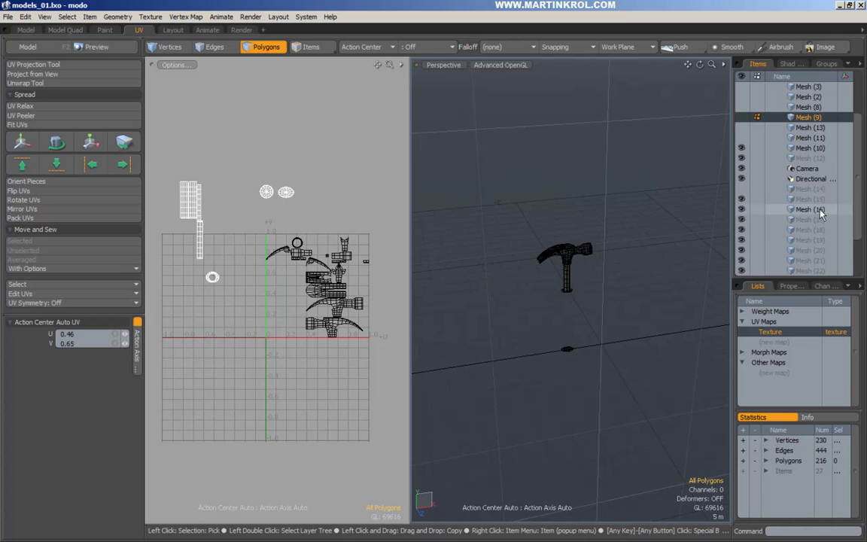
pyautogui.click(810, 219)
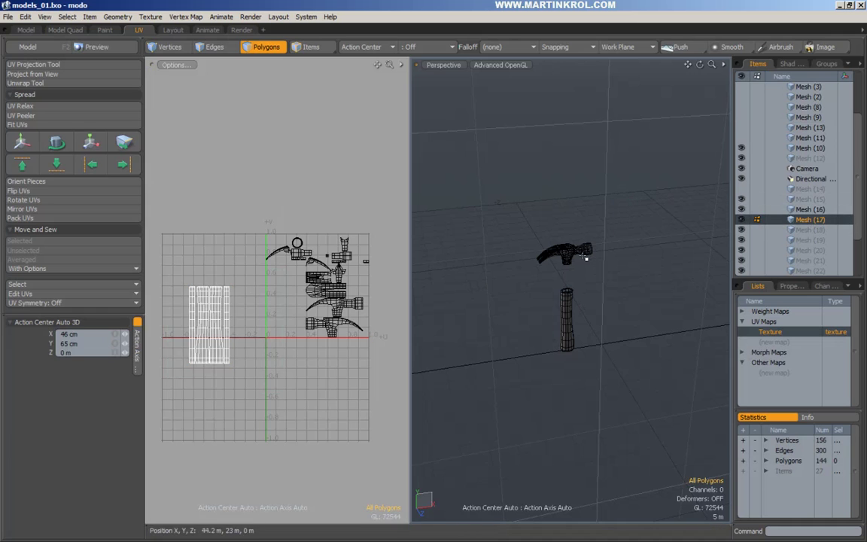
# Cut the shaft's polygons out of Mesh (9) and paste them into the empty Mesh (18), leaving nothing selected.
pyautogui.click(811, 118)
pyautogui.keyDown('alt'); pyautogui.moveTo(214, 258); pyautogui.dragTo(263, 278); pyautogui.keyUp('alt')
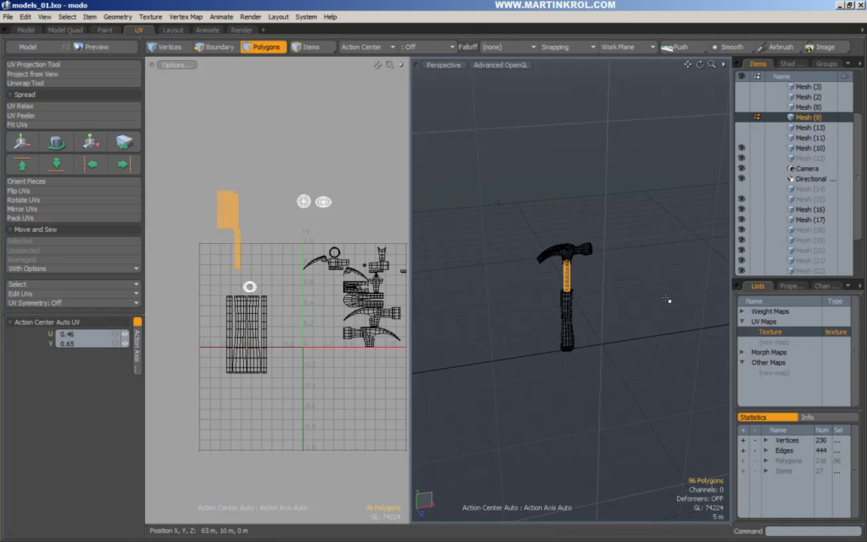
pyautogui.hotkey('ctrl', 'x')
pyautogui.click(823, 231)
pyautogui.hotkey('ctrl', 'v')
pyautogui.click(501, 258)
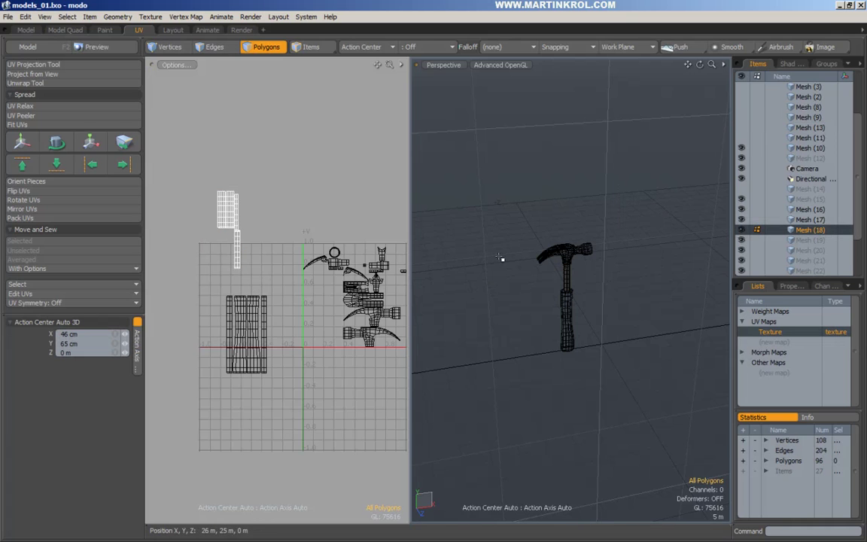
# Cut the remaining end caps and grip rim ring from Mesh (9) and paste them into the empty Mesh (19).
pyautogui.click(820, 116)
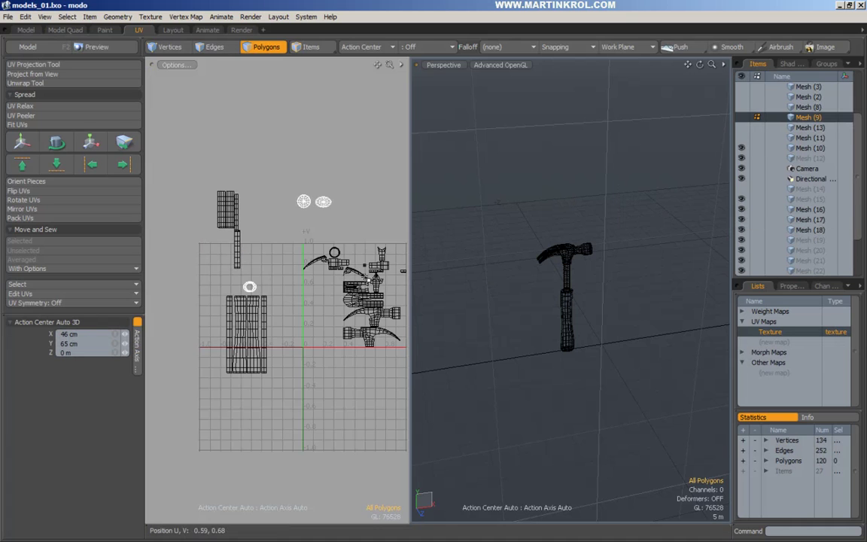
pyautogui.moveTo(360, 167); pyautogui.dragTo(234, 353, button='right')
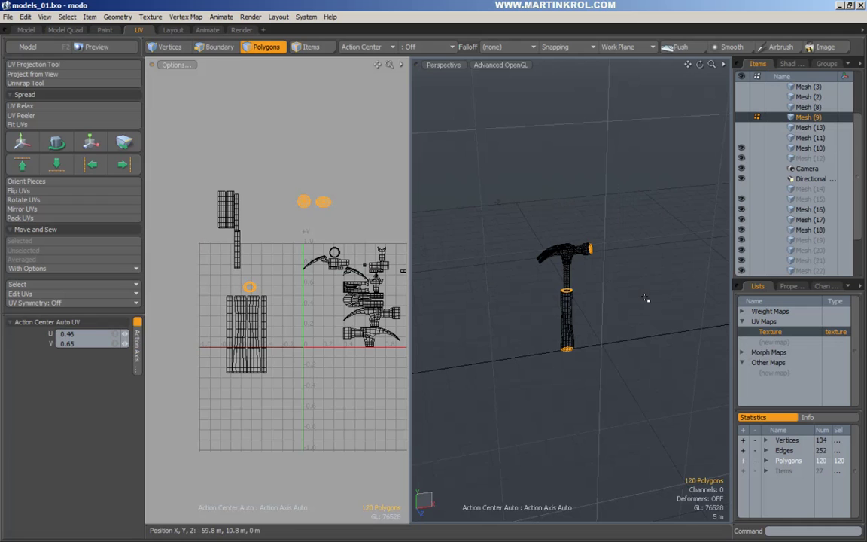
pyautogui.hotkey('ctrl', 'x')
pyautogui.click(813, 242)
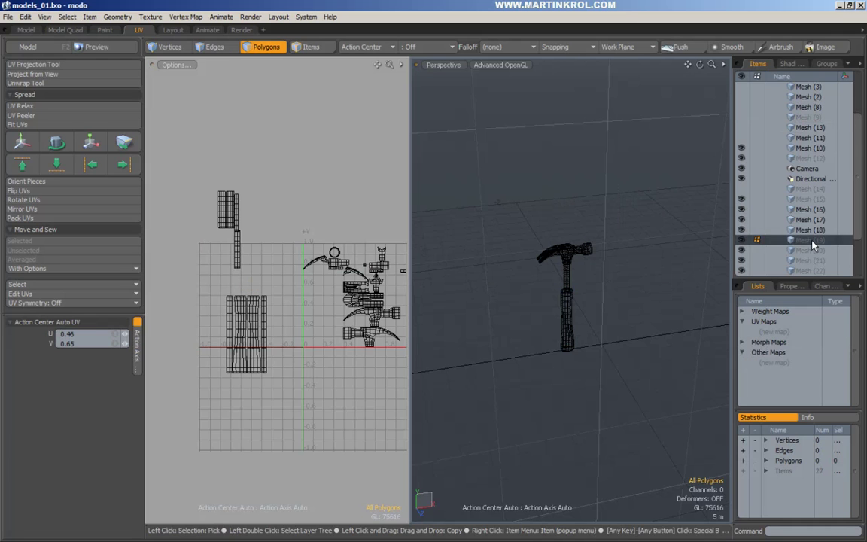
pyautogui.hotkey('ctrl', 'v')
pyautogui.click(630, 260)
pyautogui.keyDown('alt'); pyautogui.moveTo(399, 249); pyautogui.dragTo(336, 295, button='right'); pyautogui.keyUp('alt')
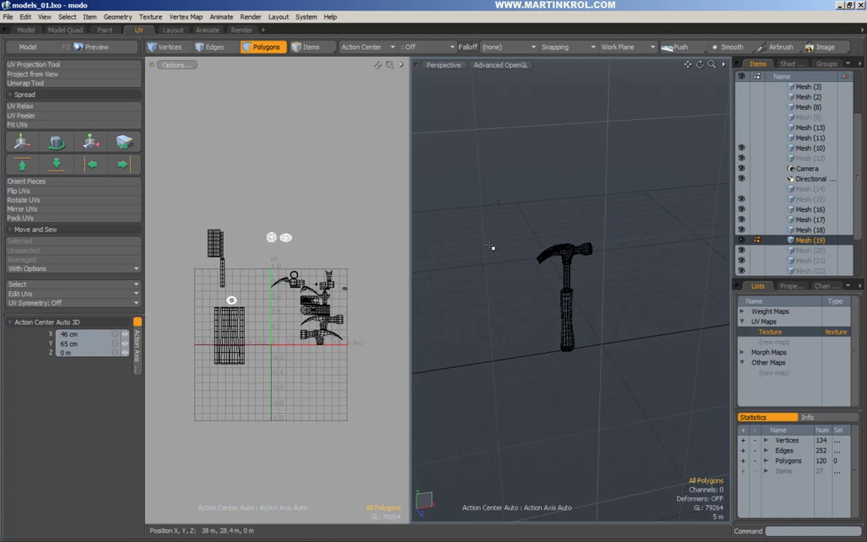
# Make the grip mesh, Mesh (17), and the caps mesh, Mesh (19), active in turn to examine their UV islands.
pyautogui.click(810, 223)
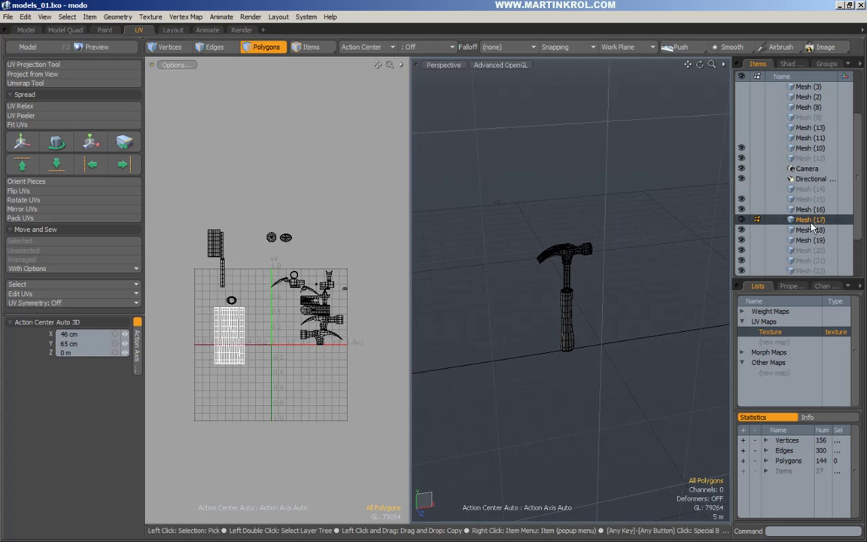
pyautogui.keyDown('alt'); pyautogui.moveTo(638, 273); pyautogui.dragTo(622, 267); pyautogui.keyUp('alt')
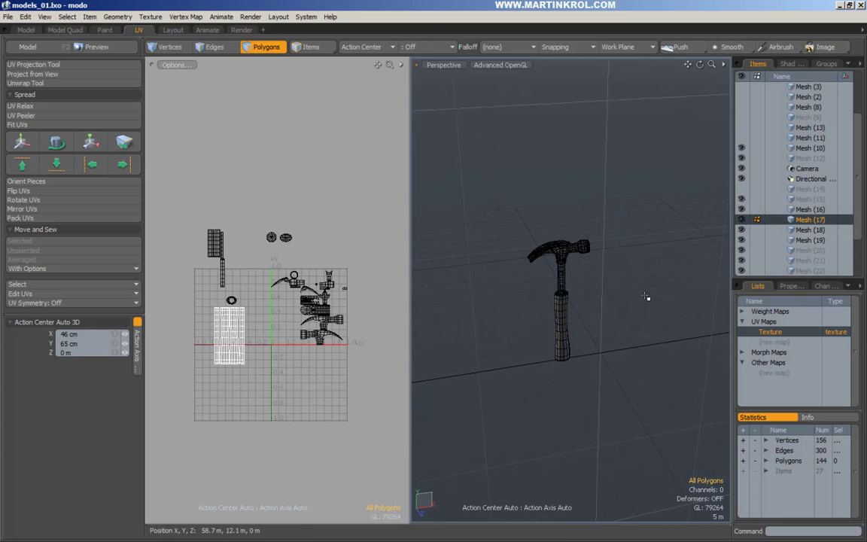
pyautogui.keyDown('alt'); pyautogui.moveTo(184, 334); pyautogui.dragTo(315, 324, button='right'); pyautogui.keyUp('alt')
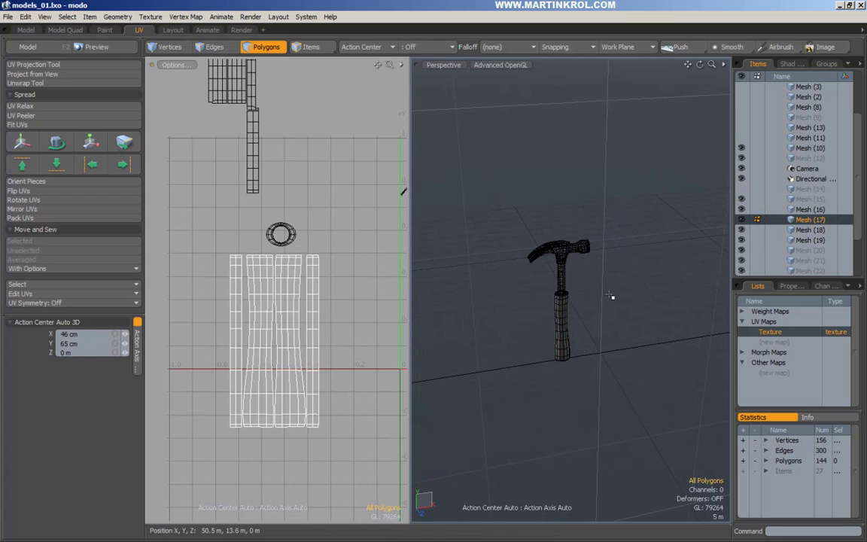
pyautogui.click(811, 241)
pyautogui.keyDown('alt'); pyautogui.moveTo(640, 259); pyautogui.dragTo(626, 259); pyautogui.keyUp('alt')
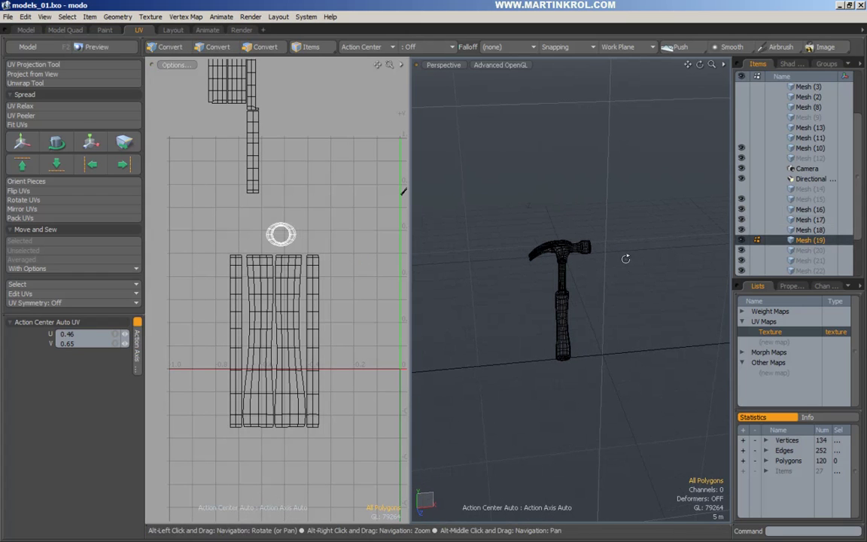
# Make Mesh (18) the active mesh and select all the shaft's polygons in the 3D view.
pyautogui.click(826, 230)
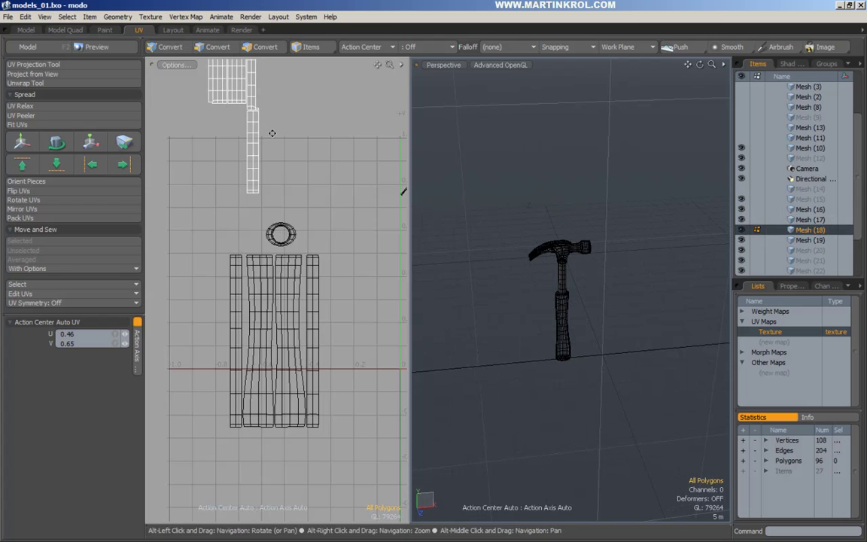
pyautogui.keyDown('alt'); pyautogui.moveTo(273, 133); pyautogui.dragTo(283, 190); pyautogui.keyUp('alt')
pyautogui.keyDown('alt'); pyautogui.moveTo(718, 322); pyautogui.dragTo(583, 276); pyautogui.keyUp('alt')
pyautogui.keyDown('alt'); pyautogui.moveTo(584, 277); pyautogui.dragTo(658, 279, button='right'); pyautogui.keyUp('alt')
pyautogui.keyDown('alt'); pyautogui.moveTo(658, 279); pyautogui.dragTo(591, 294); pyautogui.keyUp('alt')
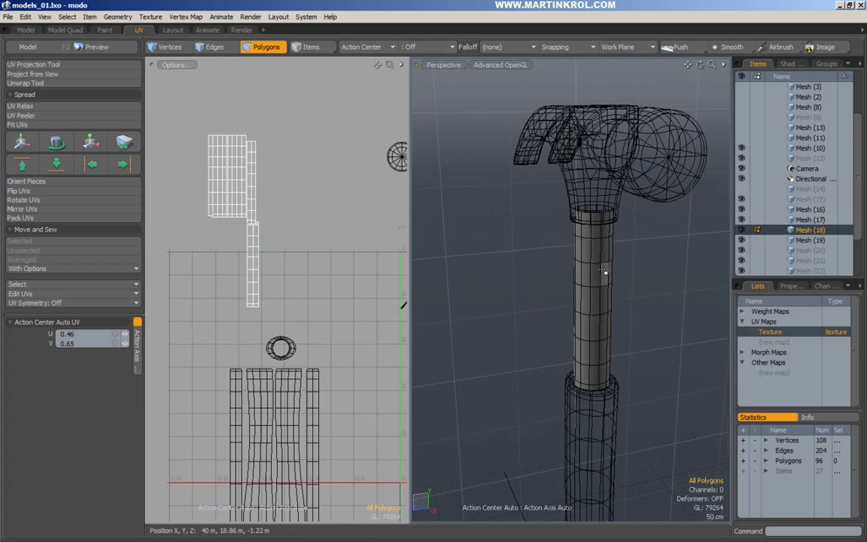
pyautogui.moveTo(667, 172); pyautogui.dragTo(536, 441, button='middle')
pyautogui.click(526, 377)
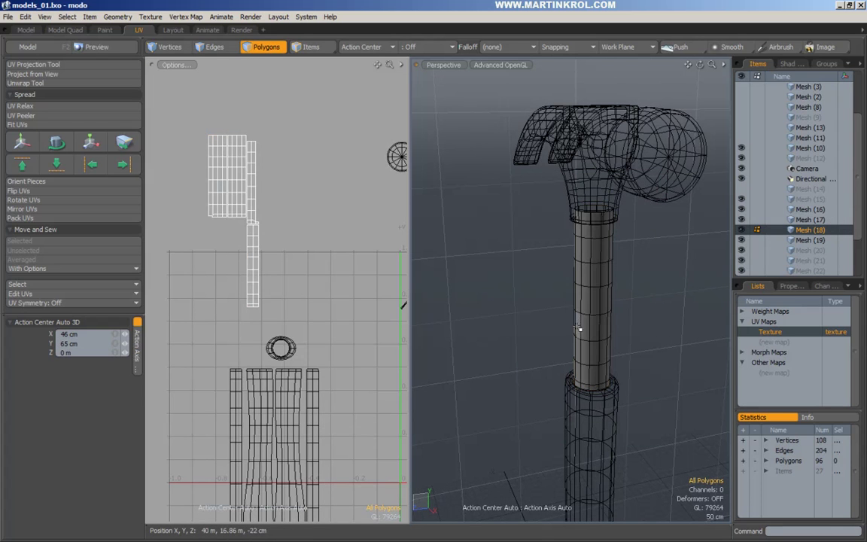
pyautogui.moveTo(654, 191); pyautogui.dragTo(503, 431, button='middle')
pyautogui.click(522, 292)
pyautogui.doubleClick(591, 295)
pyautogui.click(531, 323)
pyautogui.moveTo(542, 269); pyautogui.dragTo(653, 279)
pyautogui.moveTo(662, 264); pyautogui.dragTo(647, 311, button='middle')
pyautogui.moveTo(650, 180); pyautogui.dragTo(521, 437, button='middle')
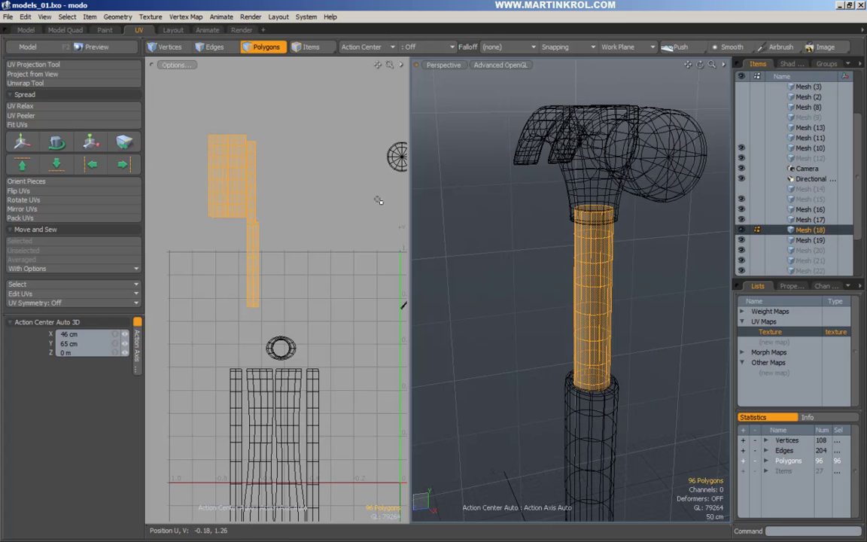
# Separate the shaft's two adjoining wide UV strips by moving each one away from the narrow strips toward negative U.
pyautogui.doubleClick(223, 182)
pyautogui.press('w')
pyautogui.moveTo(243, 202); pyautogui.dragTo(201, 196)
pyautogui.press('space')
pyautogui.doubleClick(238, 179)
pyautogui.press('w')
pyautogui.moveTo(270, 183); pyautogui.dragTo(251, 178)
pyautogui.press('space')
pyautogui.press('w')
pyautogui.click(60, 343)
pyautogui.press('space')
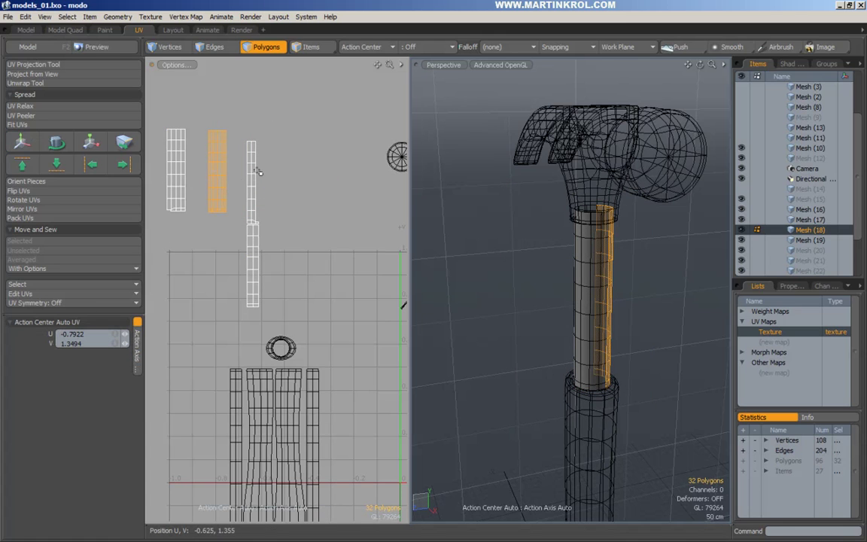
# Move the shaft's two narrow UV strips apart, the upper one up and toward positive U, and clear the selection.
pyautogui.doubleClick(252, 172)
pyautogui.press('w')
pyautogui.moveTo(268, 207); pyautogui.dragTo(294, 180)
pyautogui.press('space')
pyautogui.click(273, 209)
pyautogui.doubleClick(252, 252)
pyautogui.press('w')
pyautogui.moveTo(277, 242); pyautogui.dragTo(293, 238)
pyautogui.press('space')
pyautogui.click(310, 225)
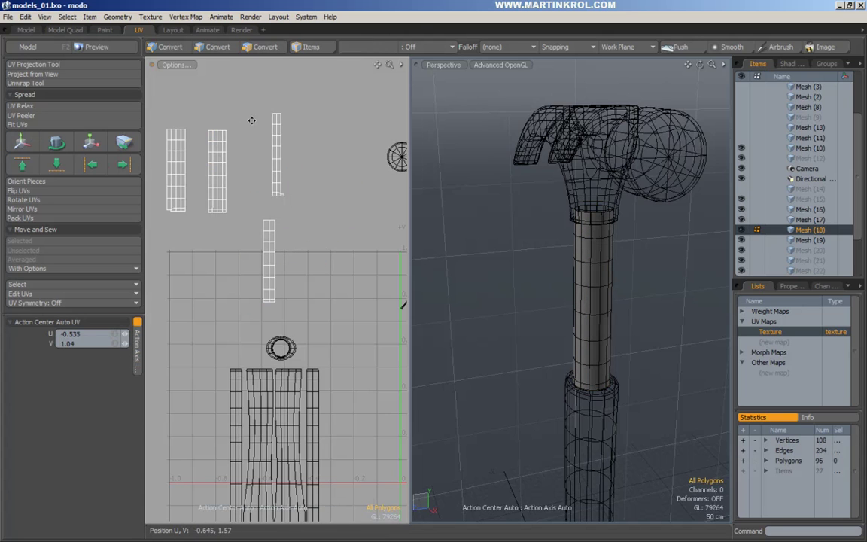
# Clear the current selection and select one lengthwise edge loop running down the shaft of Mesh (18) as its seam.
pyautogui.scroll(-1, 252, 121)
pyautogui.keyDown('alt'); pyautogui.moveTo(253, 120); pyautogui.dragTo(268, 153); pyautogui.keyUp('alt')
pyautogui.moveTo(296, 264); pyautogui.dragTo(342, 315, button='right')
pyautogui.click(351, 262)
pyautogui.click(212, 47)
pyautogui.keyDown('alt'); pyautogui.moveTo(657, 264); pyautogui.dragTo(614, 260); pyautogui.keyUp('alt')
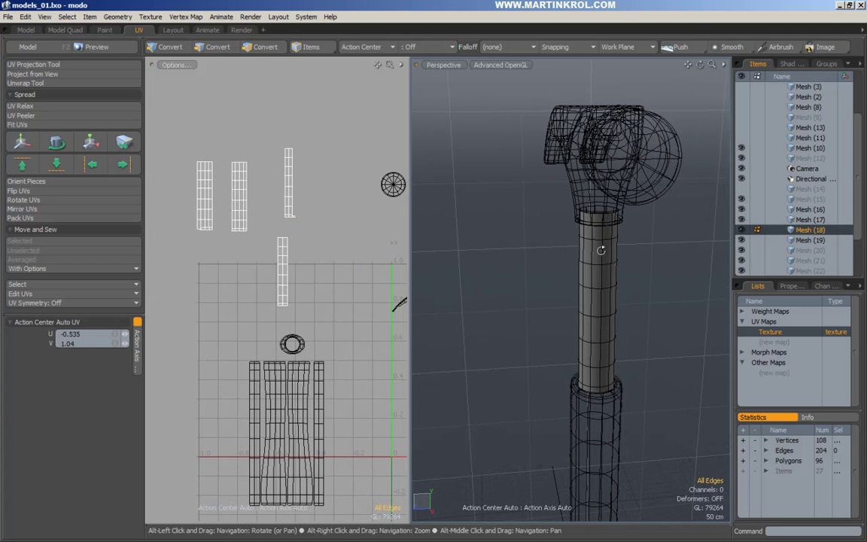
pyautogui.doubleClick(602, 248)
pyautogui.keyDown('alt'); pyautogui.moveTo(482, 222); pyautogui.dragTo(521, 211); pyautogui.keyUp('alt')
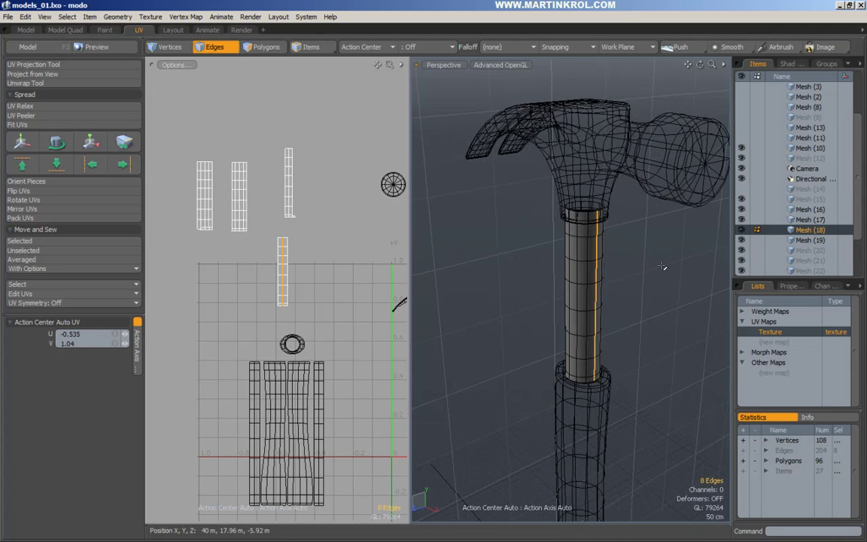
# Unwrap the shaft into a single UV island along the selected seam with the Unwrap Tool, using planar projection.
pyautogui.click(52, 84)
pyautogui.click(225, 217)
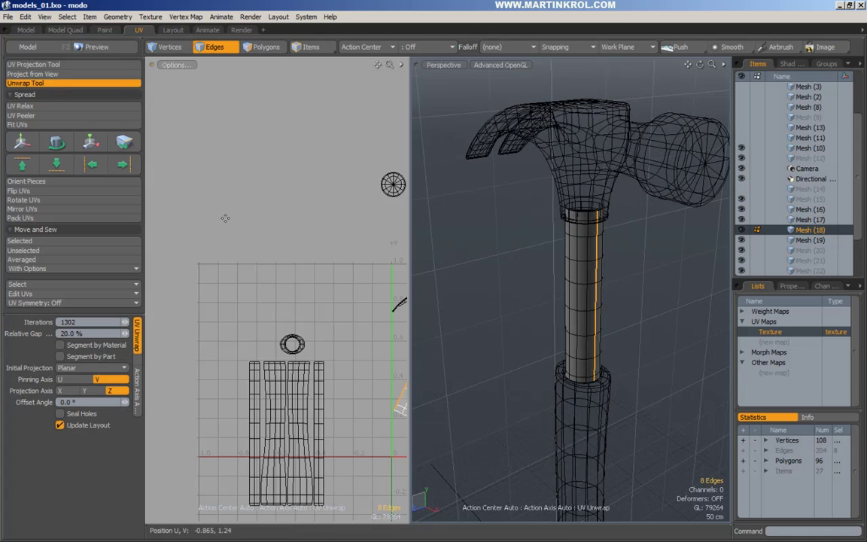
pyautogui.keyDown('alt'); pyautogui.moveTo(253, 243); pyautogui.dragTo(219, 247, button='right'); pyautogui.keyUp('alt')
pyautogui.keyDown('alt'); pyautogui.moveTo(219, 247); pyautogui.dragTo(136, 228); pyautogui.keyUp('alt')
pyautogui.keyDown('alt'); pyautogui.moveTo(136, 229); pyautogui.dragTo(168, 229, button='right'); pyautogui.keyUp('alt')
pyautogui.press('space')
pyautogui.press('space')
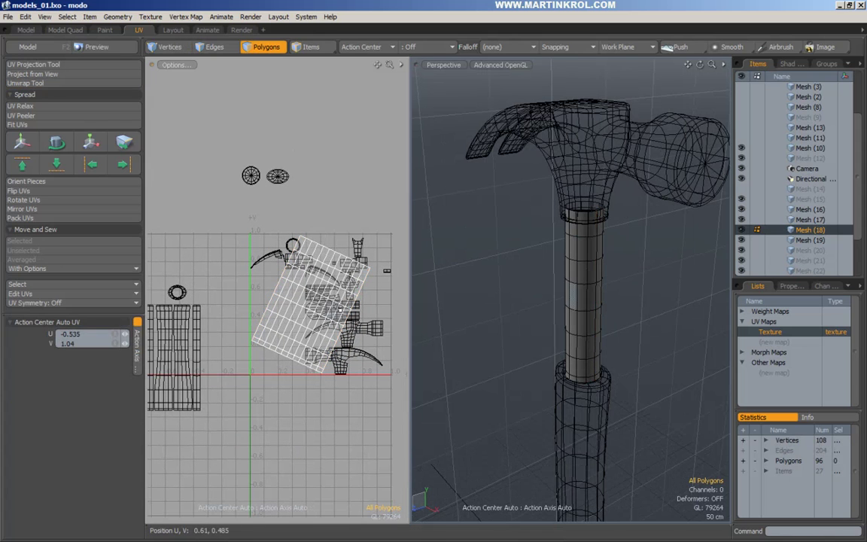
# Rotate the shaft's whole UV island by 25° so it stands upright, and clear the selection.
pyautogui.doubleClick(337, 308)
pyautogui.press('y')
pyautogui.click(341, 242)
pyautogui.click(314, 295)
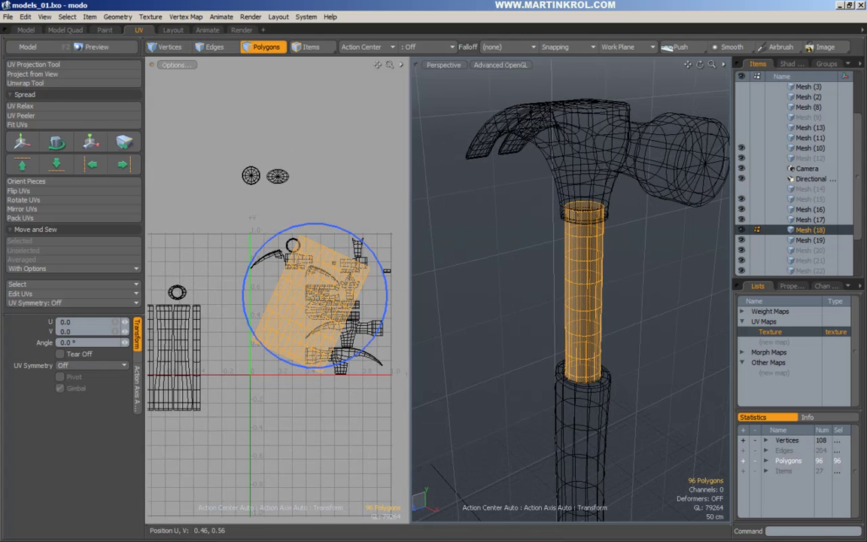
pyautogui.moveTo(345, 219); pyautogui.dragTo(310, 213)
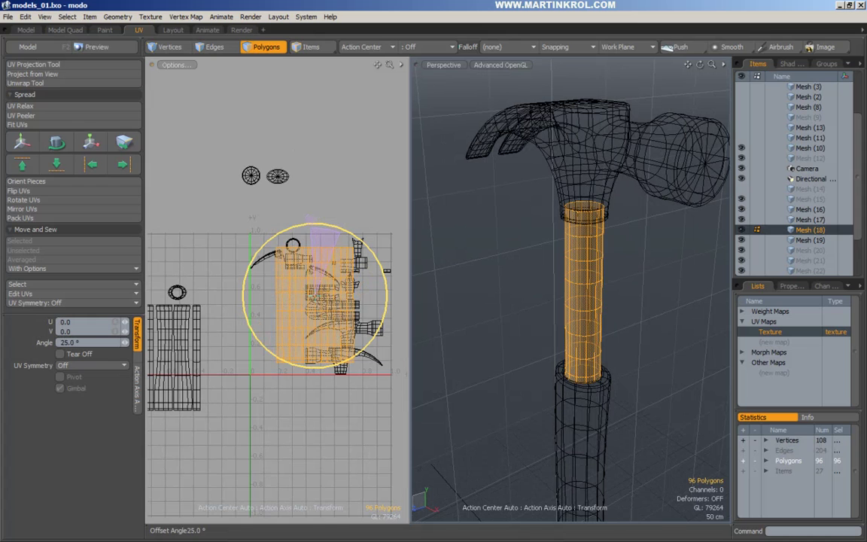
pyautogui.press('space')
pyautogui.click(339, 207)
pyautogui.keyDown('alt'); pyautogui.moveTo(339, 207); pyautogui.dragTo(321, 225, button='right'); pyautogui.keyUp('alt')
pyautogui.keyDown('alt'); pyautogui.moveTo(321, 225); pyautogui.dragTo(304, 222); pyautogui.keyUp('alt')
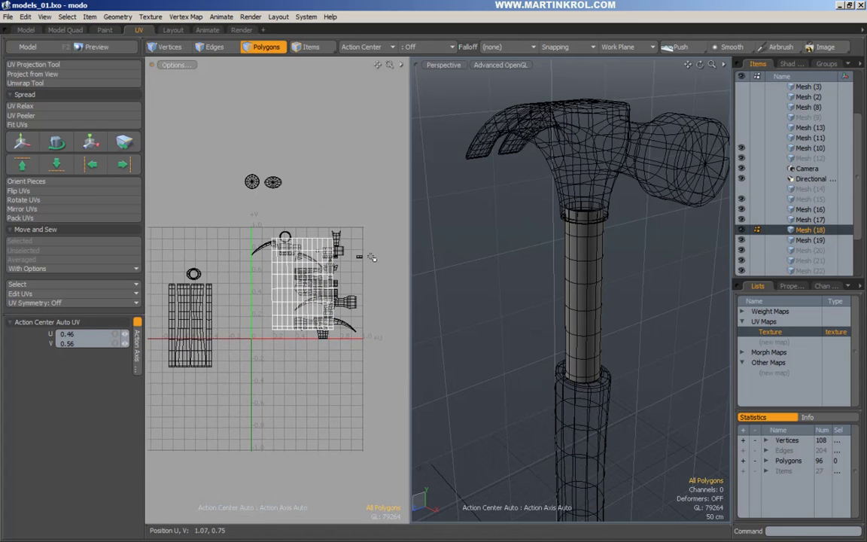
# Make the caps mesh, Mesh (19), active and assign the uvTest material to its polygons.
pyautogui.click(807, 241)
pyautogui.scroll(-2, 665, 261)
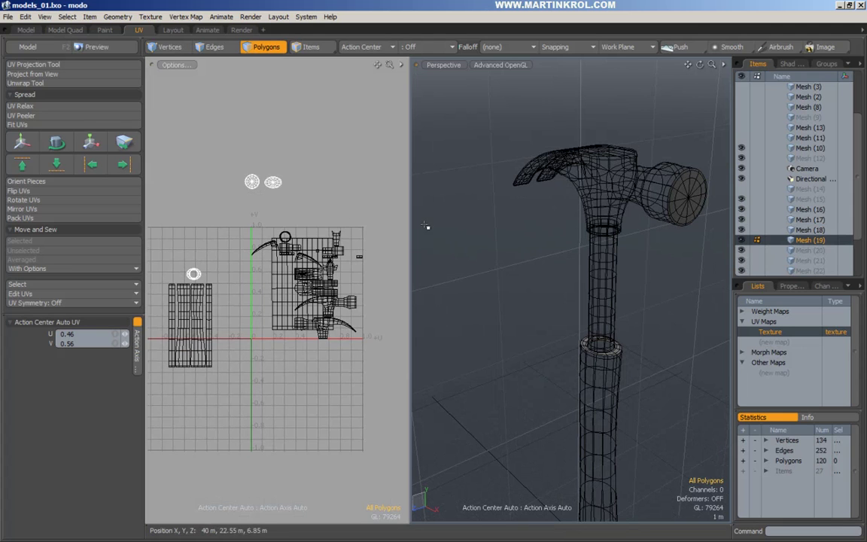
pyautogui.press('m')
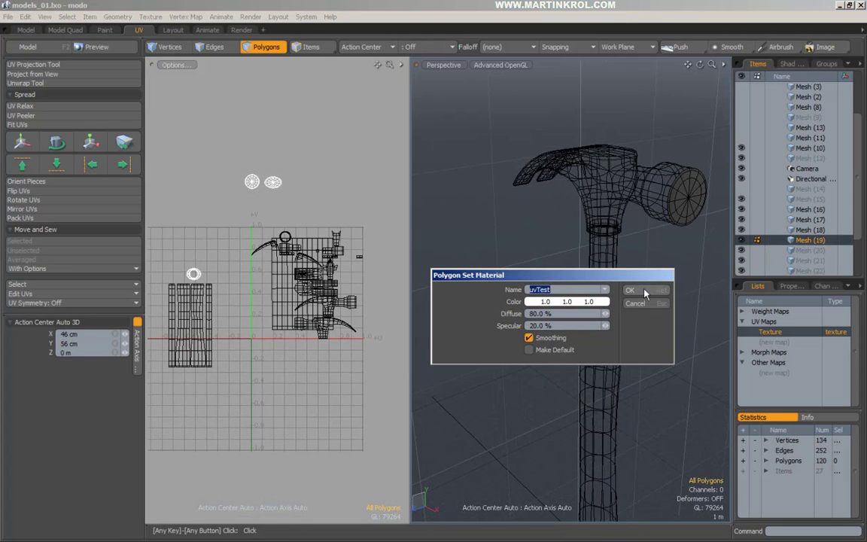
pyautogui.click(641, 289)
# Examine the test texture on the caps, from the grip's end to the ring at its opposite end.
pyautogui.keyDown('alt'); pyautogui.moveTo(668, 267); pyautogui.dragTo(637, 321); pyautogui.keyUp('alt')
pyautogui.scroll(-2, 637, 321)
pyautogui.keyDown('alt'); pyautogui.moveTo(595, 361); pyautogui.dragTo(558, 259, button='middle'); pyautogui.keyUp('alt')
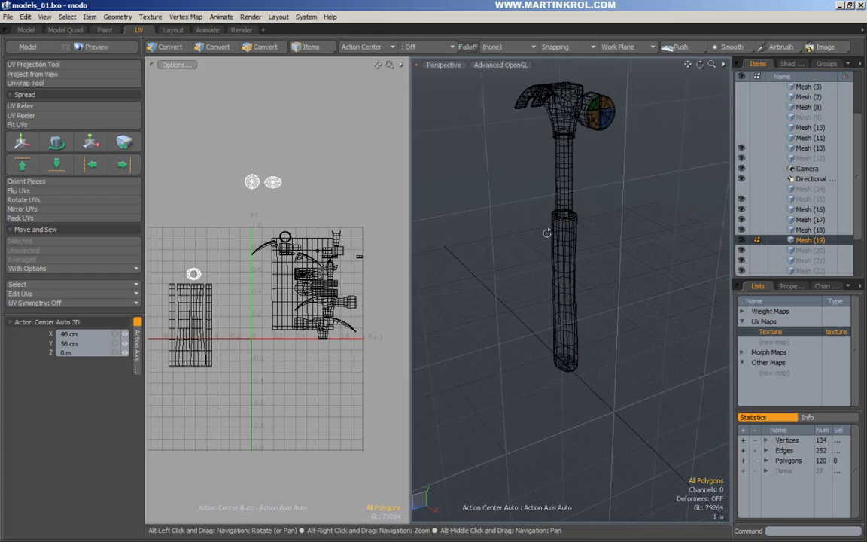
pyautogui.keyDown('alt'); pyautogui.moveTo(558, 258); pyautogui.dragTo(557, 186); pyautogui.keyUp('alt')
pyautogui.scroll(5, 602, 405)
pyautogui.moveTo(602, 405)
pyautogui.keyDown('alt'); pyautogui.mouseDown()
pyautogui.moveTo(619, 388)
pyautogui.moveTo(604, 413)
pyautogui.mouseUp(); pyautogui.keyUp('alt')
pyautogui.click(663, 311)
pyautogui.keyDown('alt'); pyautogui.moveTo(663, 312); pyautogui.dragTo(596, 244); pyautogui.keyUp('alt')
pyautogui.keyDown('alt'); pyautogui.moveTo(596, 244); pyautogui.dragTo(577, 256, button='middle'); pyautogui.keyUp('alt')
pyautogui.keyDown('alt'); pyautogui.moveTo(578, 256); pyautogui.dragTo(586, 359); pyautogui.keyUp('alt')
pyautogui.keyDown('alt'); pyautogui.moveTo(586, 359); pyautogui.dragTo(616, 373, button='right'); pyautogui.keyUp('alt')
pyautogui.keyDown('alt'); pyautogui.moveTo(636, 360); pyautogui.dragTo(529, 377); pyautogui.keyUp('alt')
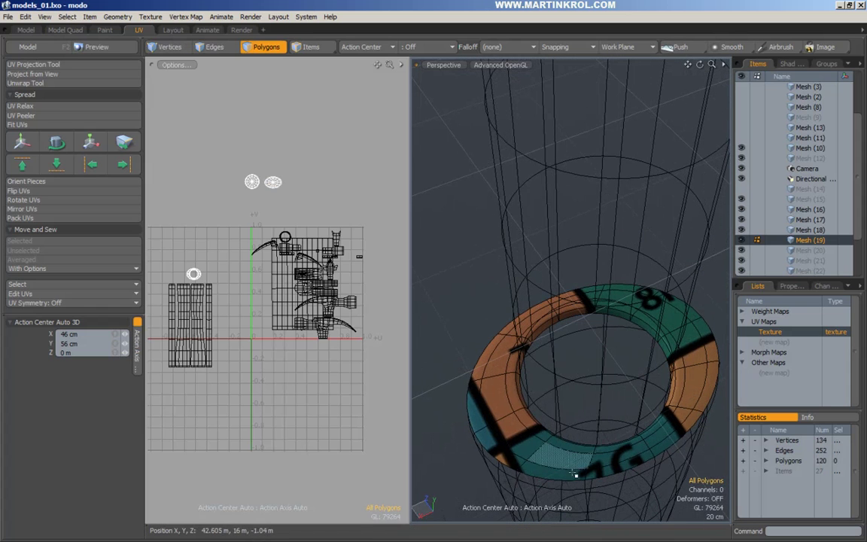
pyautogui.keyDown('alt'); pyautogui.moveTo(683, 419); pyautogui.dragTo(550, 431, button='right'); pyautogui.keyUp('alt')
pyautogui.keyDown('alt'); pyautogui.moveTo(550, 431); pyautogui.dragTo(562, 320); pyautogui.keyUp('alt')
pyautogui.keyDown('alt'); pyautogui.moveTo(584, 386); pyautogui.dragTo(532, 354, button='right'); pyautogui.keyUp('alt')
pyautogui.keyDown('alt'); pyautogui.moveTo(532, 354); pyautogui.dragTo(541, 300, button='middle'); pyautogui.keyUp('alt')
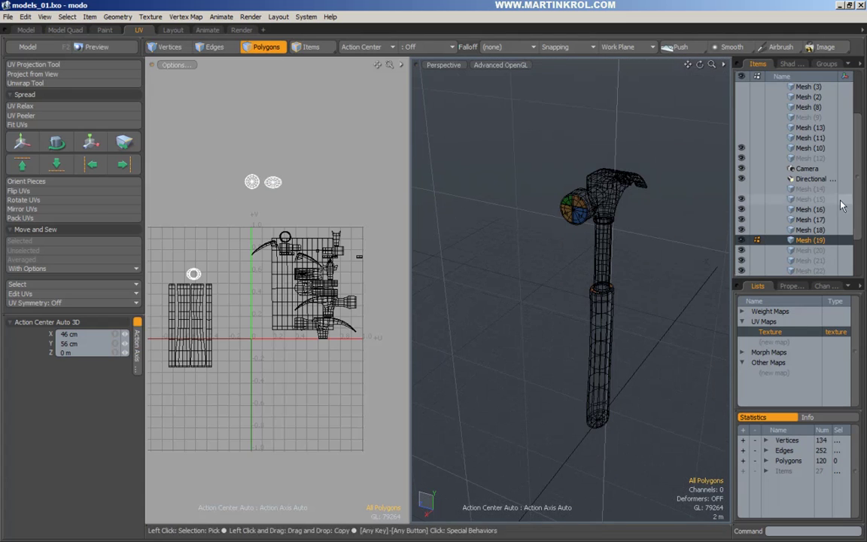
# Make the shaft mesh, Mesh (18), active and assign the uvTest material to it.
pyautogui.click(811, 231)
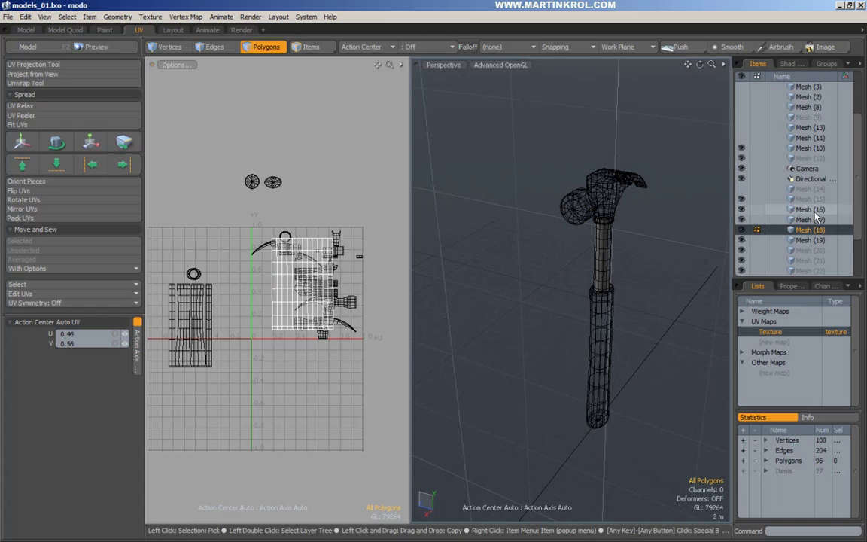
pyautogui.press('m')
pyautogui.click(645, 292)
pyautogui.keyDown('alt'); pyautogui.moveTo(647, 292); pyautogui.dragTo(658, 218); pyautogui.keyUp('alt')
pyautogui.scroll(5, 692, 250)
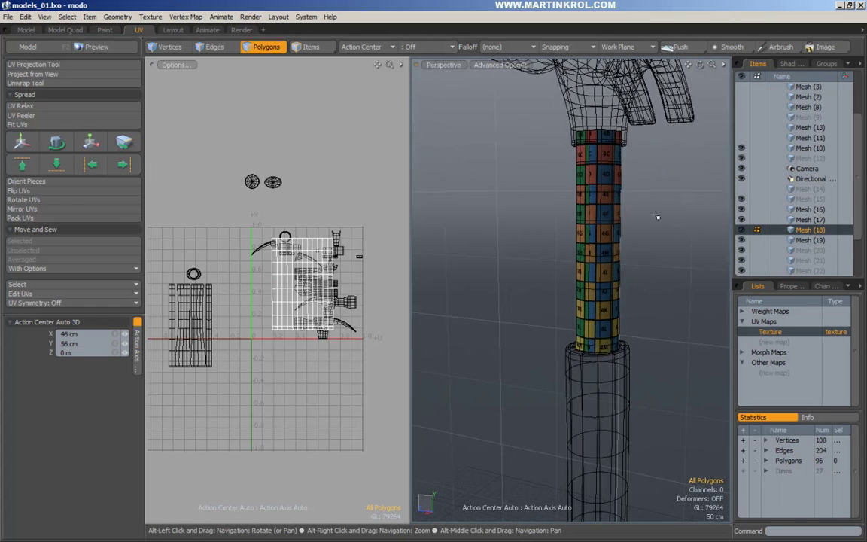
# Make the grip mesh, Mesh (17), active and unwrap it along one lengthwise edge loop into a single UV island.
pyautogui.click(810, 223)
pyautogui.scroll(-4, 654, 240)
pyautogui.keyDown('alt'); pyautogui.keyDown('shift'); pyautogui.moveTo(652, 240); pyautogui.dragTo(625, 185); pyautogui.keyUp('shift'); pyautogui.keyUp('alt')
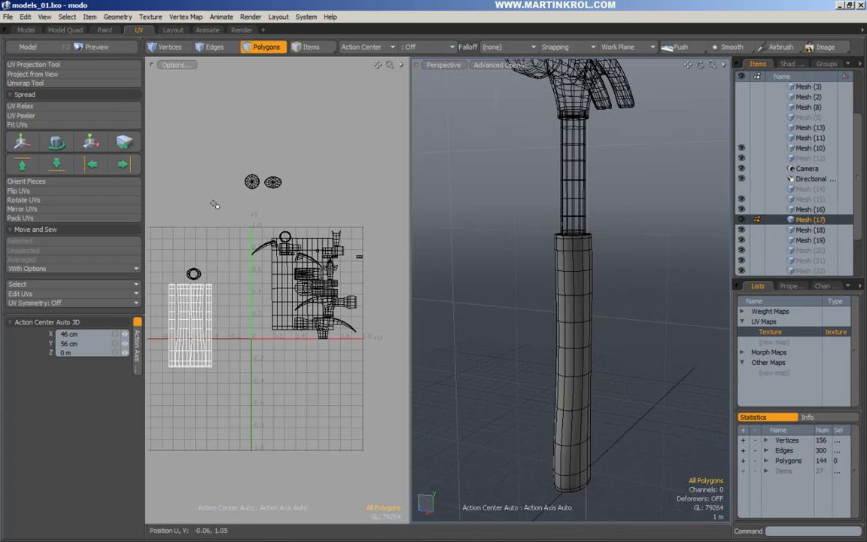
pyautogui.keyDown('alt'); pyautogui.moveTo(504, 320); pyautogui.dragTo(582, 282); pyautogui.keyUp('alt')
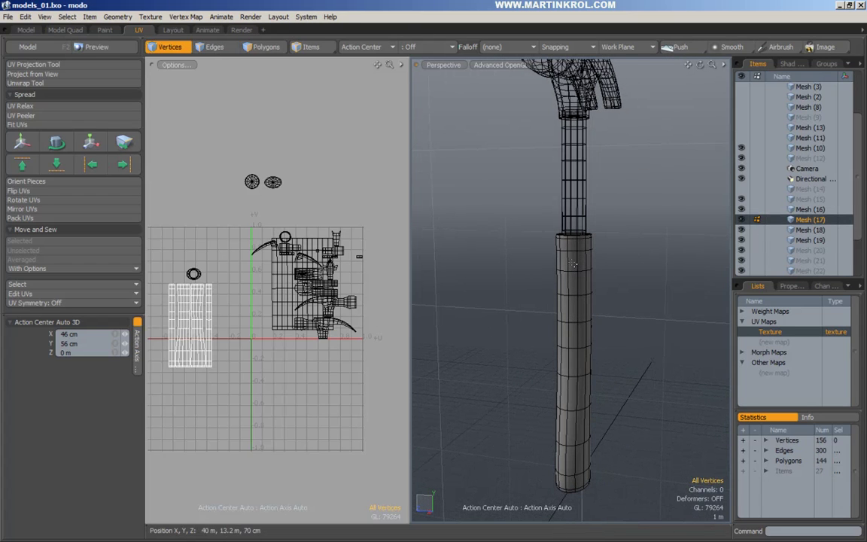
pyautogui.click(30, 83)
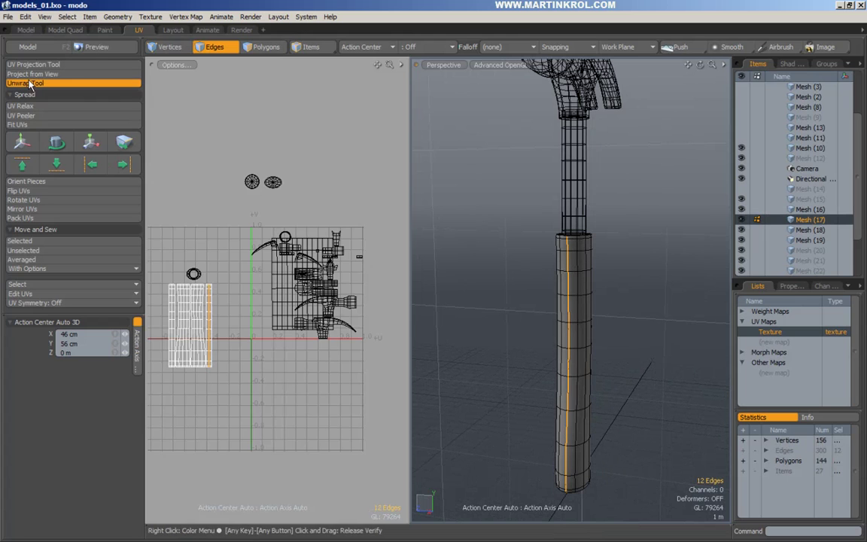
pyautogui.click(317, 247)
pyautogui.press('space')
pyautogui.moveTo(330, 195); pyautogui.dragTo(357, 222, button='right')
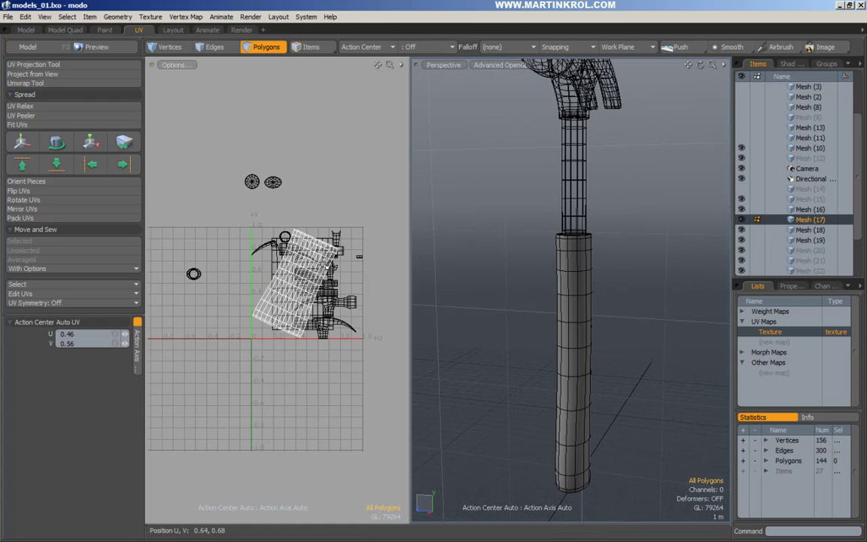
# Rotate the grip's UV island by about 23.5° to stand it upright, and clear the selection.
pyautogui.doubleClick(323, 263)
pyautogui.press('e')
pyautogui.moveTo(332, 226); pyautogui.dragTo(292, 214)
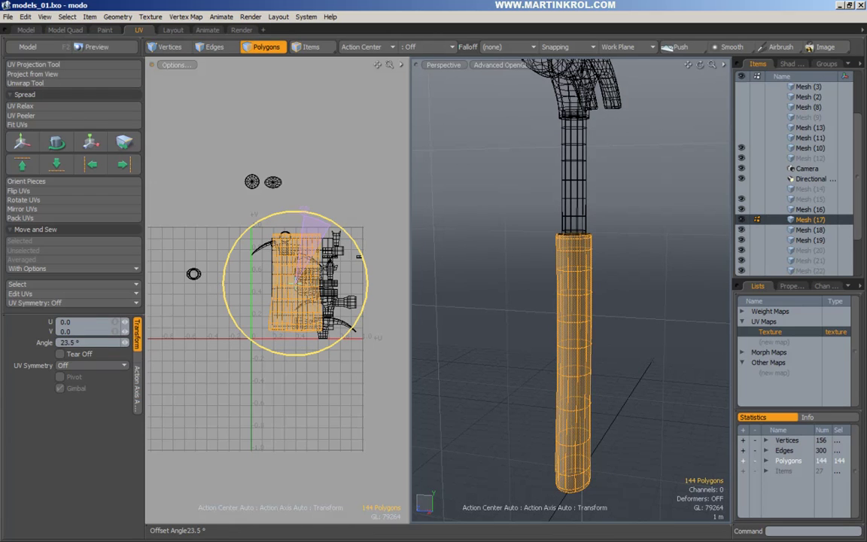
pyautogui.keyDown('ctrl'); pyautogui.keyDown('alt'); pyautogui.moveTo(309, 234); pyautogui.dragTo(350, 245); pyautogui.keyUp('alt'); pyautogui.keyUp('ctrl')
pyautogui.press('space')
pyautogui.click(381, 277)
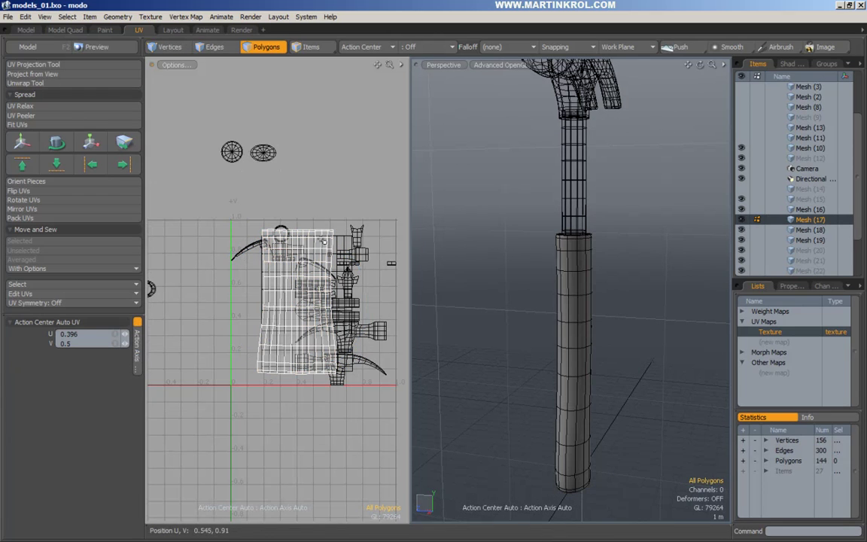
pyautogui.scroll(1, 344, 222)
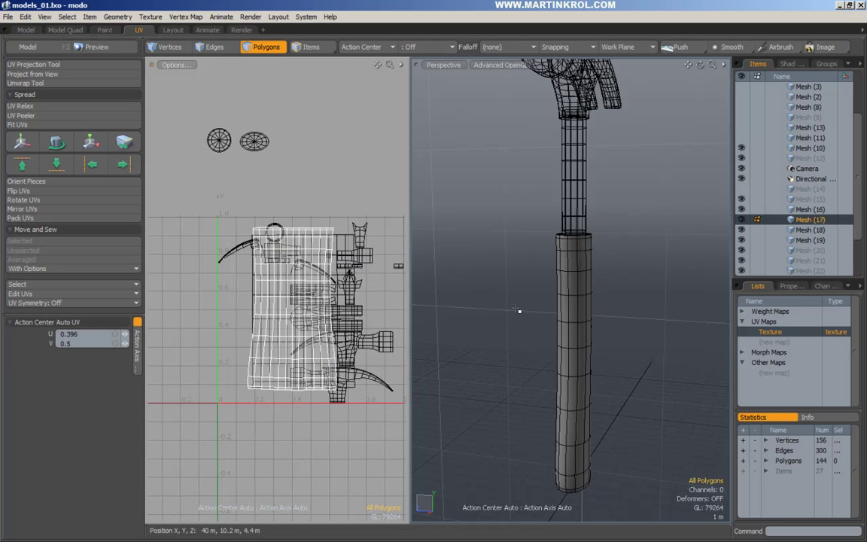
# Assign the uvTest material to the grip mesh and view the texture from the side.
pyautogui.keyDown('alt'); pyautogui.moveTo(574, 309); pyautogui.dragTo(566, 319); pyautogui.keyUp('alt')
pyautogui.press('m')
pyautogui.click(646, 290)
pyautogui.keyDown('alt'); pyautogui.moveTo(653, 302); pyautogui.dragTo(642, 284); pyautogui.keyUp('alt')
pyautogui.moveTo(645, 284); pyautogui.dragTo(654, 325)
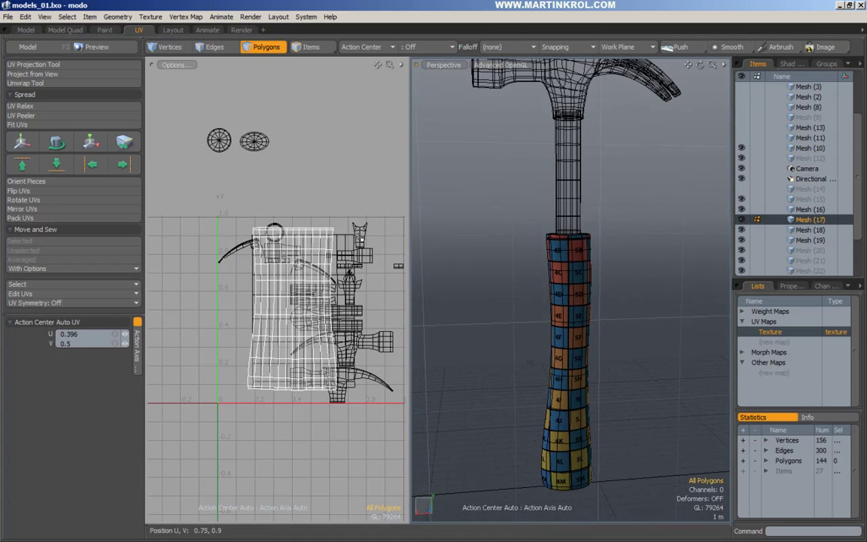
# Straighten all the grip's lengthwise UV edge loops by flattening each in U with the action center set to Local.
pyautogui.press('2')
pyautogui.moveTo(340, 257); pyautogui.dragTo(252, 259)
pyautogui.press('l')
pyautogui.press('r')
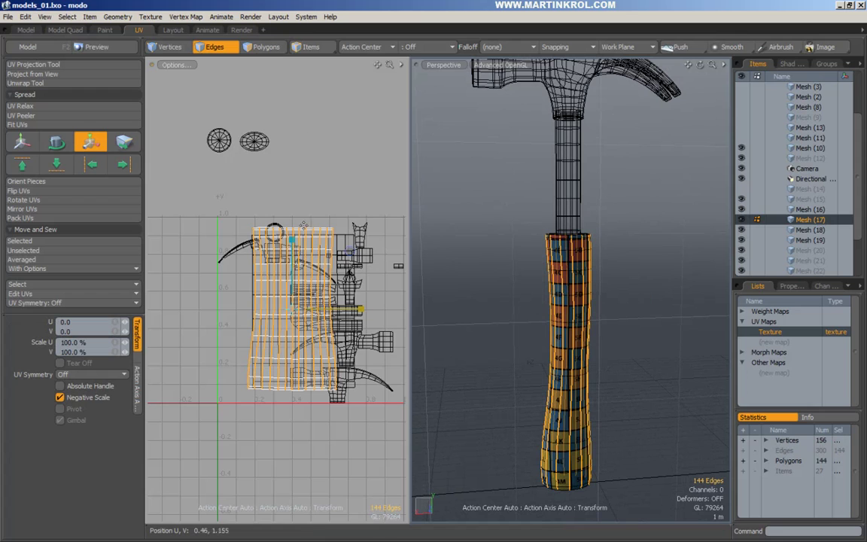
pyautogui.click(340, 48)
pyautogui.moveTo(335, 126)
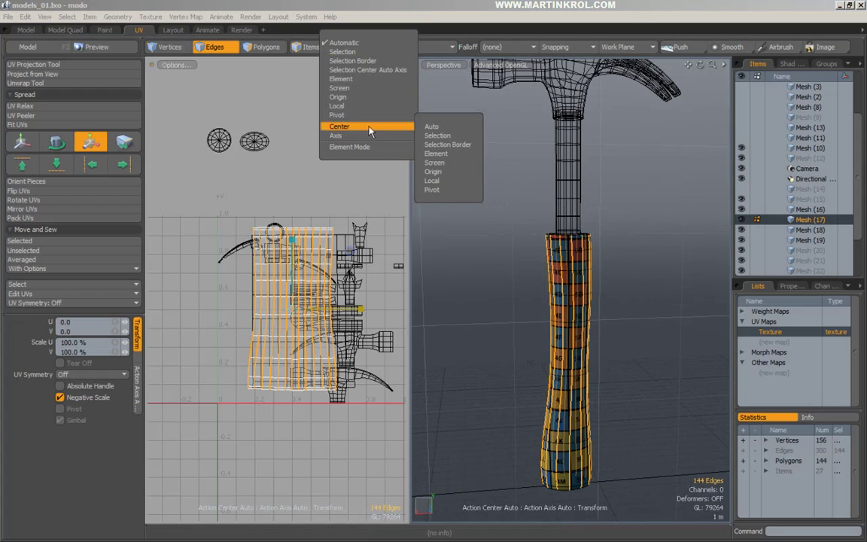
pyautogui.click(448, 180)
pyautogui.moveTo(362, 310); pyautogui.dragTo(291, 310)
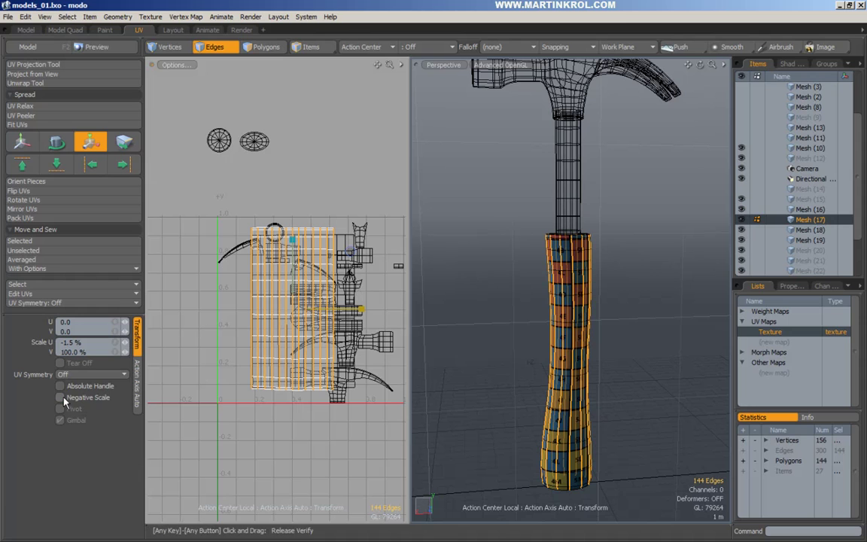
# Straighten all the grip's crosswise UV edge loops by flattening each in V, and clear the edge selection.
pyautogui.press('space')
pyautogui.keyDown('ctrl'); pyautogui.keyDown('alt'); pyautogui.moveTo(286, 227); pyautogui.dragTo(310, 247); pyautogui.keyUp('alt'); pyautogui.keyUp('ctrl')
pyautogui.press('l')
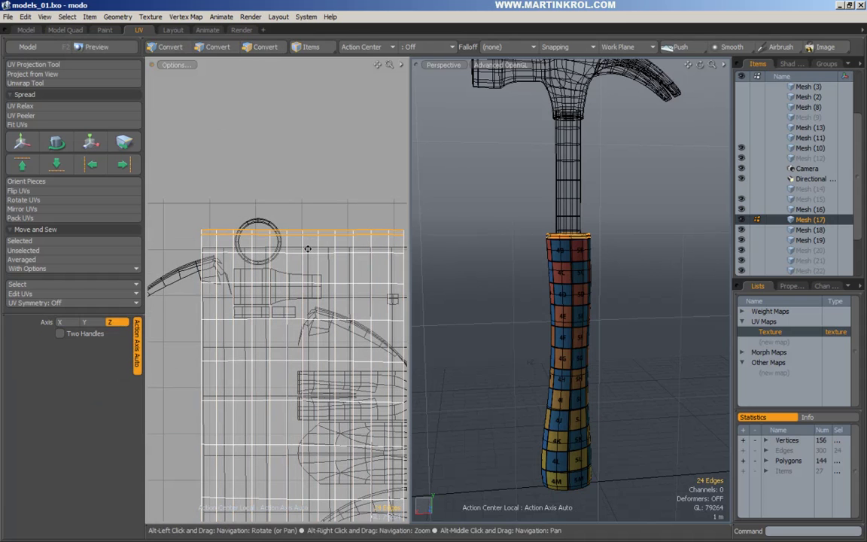
pyautogui.hotkey('alt', 'l')
pyautogui.keyDown('alt'); pyautogui.moveTo(269, 249); pyautogui.dragTo(199, 249, button='right'); pyautogui.keyUp('alt')
pyautogui.keyDown('alt'); pyautogui.moveTo(289, 270); pyautogui.dragTo(300, 250, button='middle'); pyautogui.keyUp('alt')
pyautogui.press('r')
pyautogui.press('space')
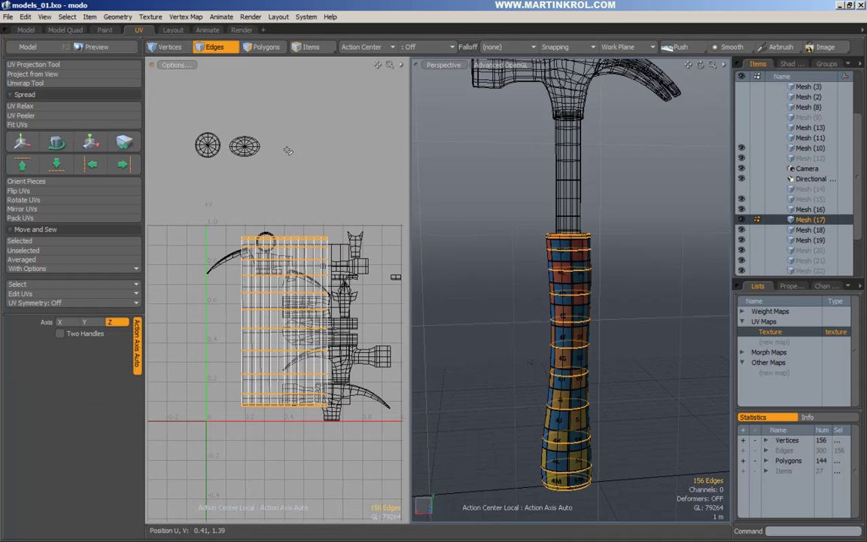
pyautogui.click(288, 173)
# Examine the test texture around the grip from its base to its upper rim.
pyautogui.moveTo(580, 376)
pyautogui.keyDown('alt'); pyautogui.mouseDown()
pyautogui.moveTo(606, 372)
pyautogui.moveTo(580, 366)
pyautogui.mouseUp(); pyautogui.keyUp('alt')
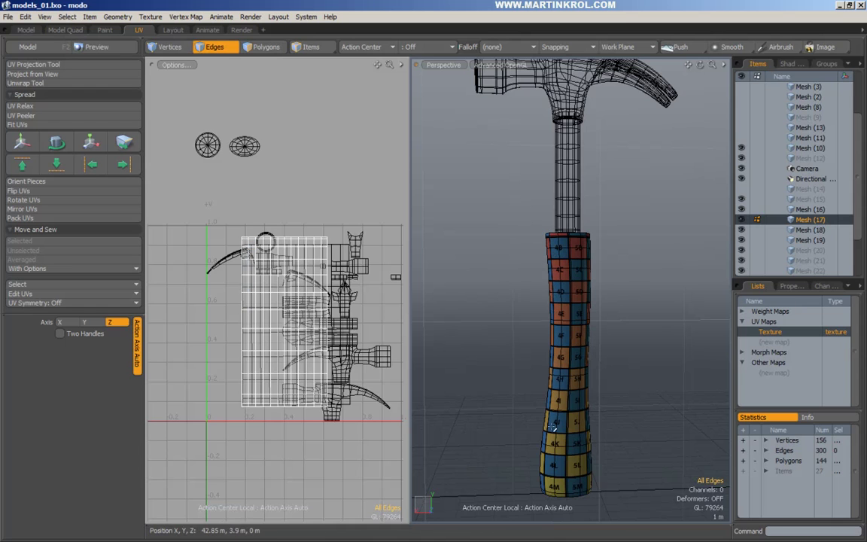
pyautogui.keyDown('alt'); pyautogui.moveTo(550, 472); pyautogui.dragTo(549, 419, button='middle'); pyautogui.keyUp('alt')
pyautogui.keyDown('alt'); pyautogui.moveTo(500, 272); pyautogui.dragTo(589, 301); pyautogui.keyUp('alt')
pyautogui.keyDown('alt'); pyautogui.moveTo(576, 385); pyautogui.dragTo(498, 213); pyautogui.keyUp('alt')
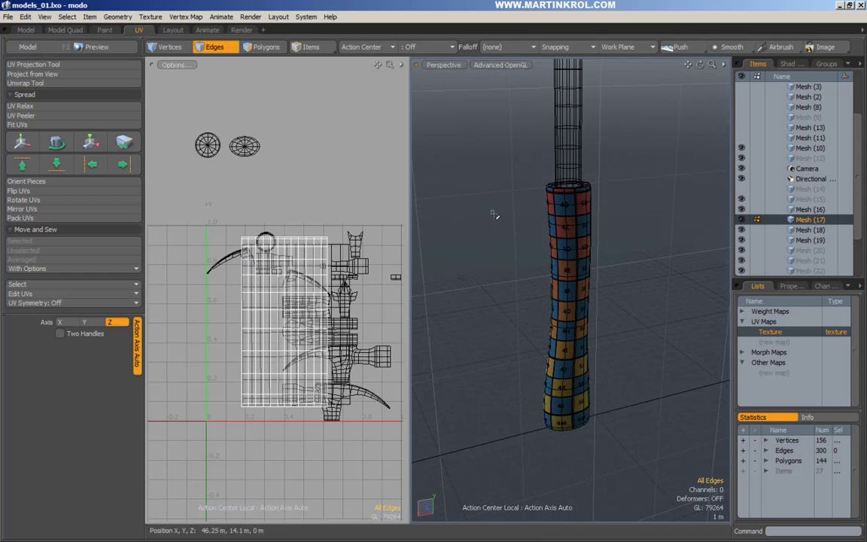
# Make the head mesh, Mesh (16), active and examine its claw, neck and striking end from several angles.
pyautogui.click(265, 46)
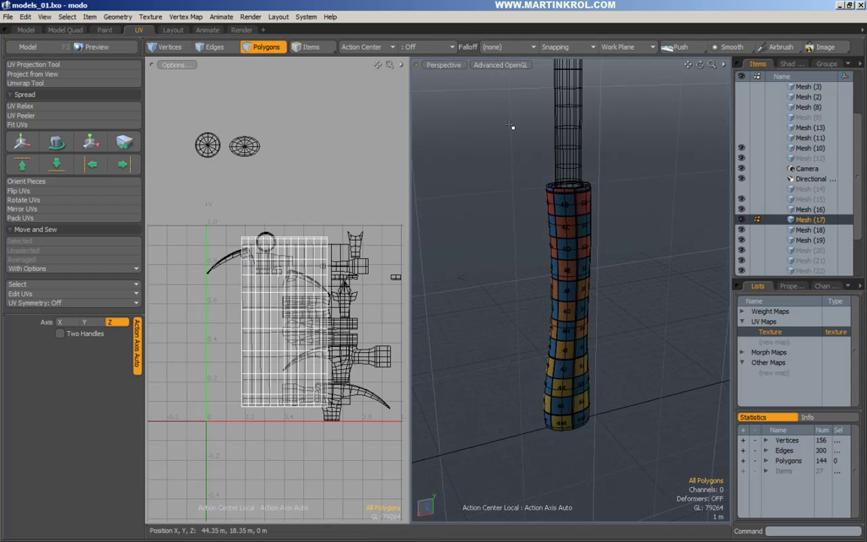
pyautogui.click(810, 209)
pyautogui.keyDown('alt'); pyautogui.moveTo(614, 190); pyautogui.dragTo(573, 250); pyautogui.keyUp('alt')
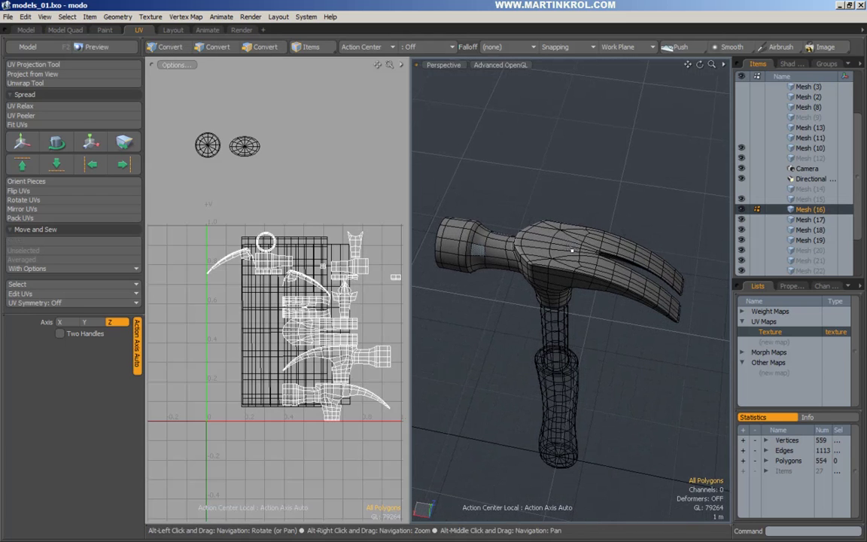
pyautogui.click(225, 48)
pyautogui.keyDown('alt'); pyautogui.moveTo(536, 199); pyautogui.dragTo(562, 273); pyautogui.keyUp('alt')
pyautogui.scroll(3, 598, 237)
pyautogui.keyDown('alt'); pyautogui.moveTo(597, 237); pyautogui.dragTo(575, 292); pyautogui.keyUp('alt')
pyautogui.scroll(2, 567, 282)
pyautogui.keyDown('alt'); pyautogui.moveTo(582, 294); pyautogui.dragTo(553, 281); pyautogui.keyUp('alt')
pyautogui.scroll(-2, 551, 265)
# Cut the polygons of the striking end and its neck from the head mesh and paste them into Mesh (20).
pyautogui.click(265, 46)
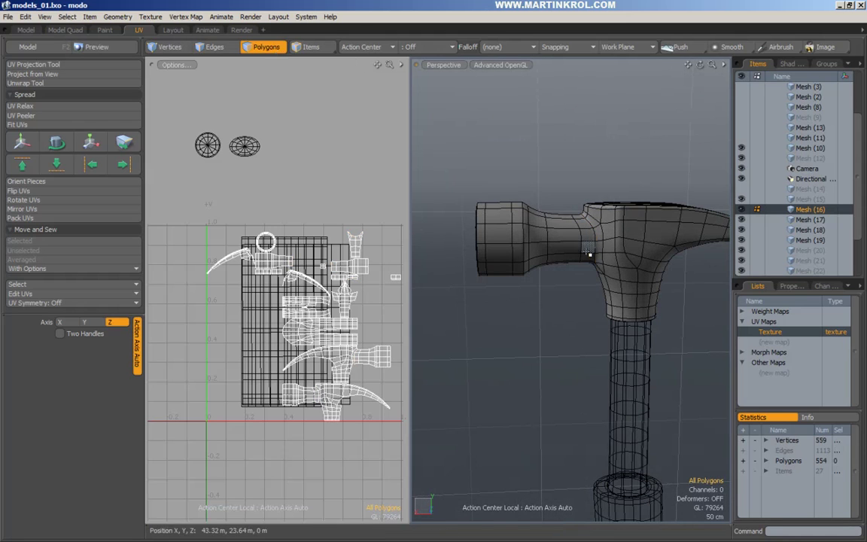
pyautogui.moveTo(433, 136); pyautogui.dragTo(561, 313, button='right')
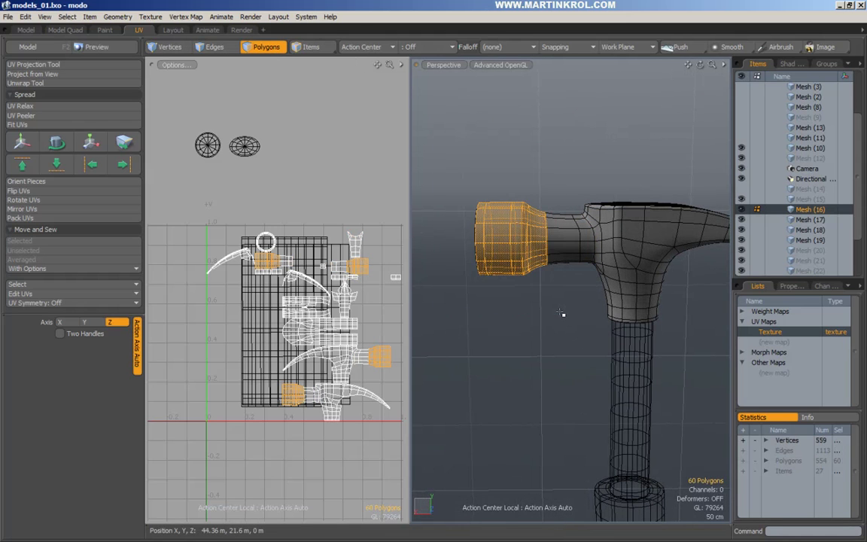
pyautogui.press('Delete')
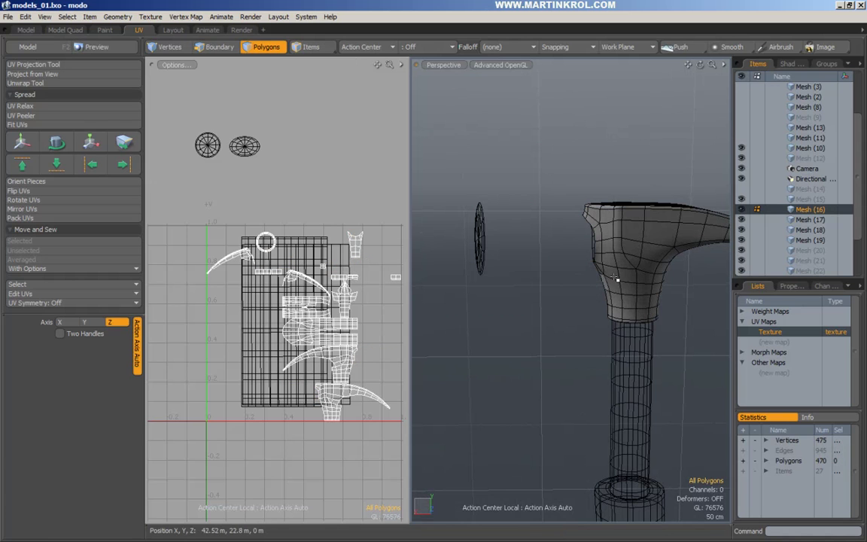
pyautogui.click(808, 253)
pyautogui.hotkey('ctrl', 'v')
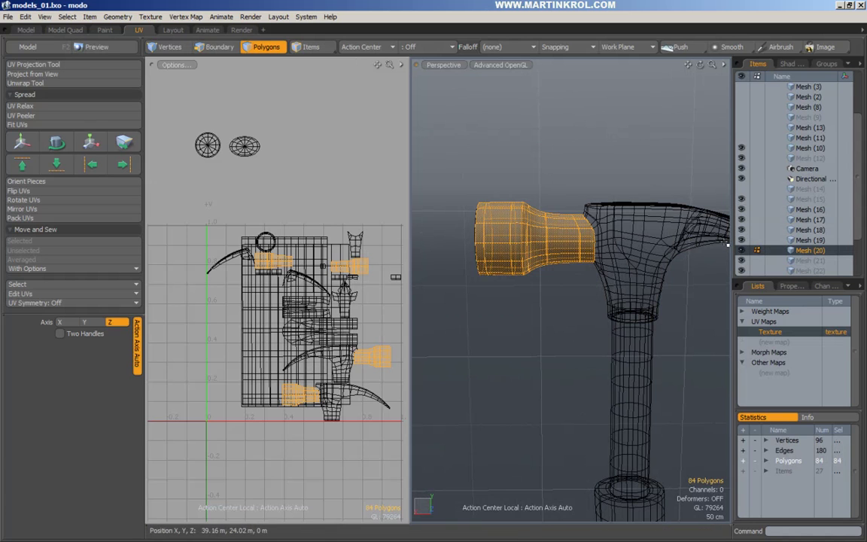
# Make the head mesh, Mesh (16), active and select all its remaining polygons.
pyautogui.scroll(-2, 622, 181)
pyautogui.keyDown('alt'); pyautogui.moveTo(610, 183); pyautogui.dragTo(584, 173); pyautogui.keyUp('alt')
pyautogui.moveTo(592, 146); pyautogui.dragTo(628, 182, button='right')
pyautogui.doubleClick(606, 220)
pyautogui.moveTo(650, 157)
pyautogui.keyDown('alt'); pyautogui.mouseDown()
pyautogui.moveTo(583, 198)
pyautogui.moveTo(566, 194)
pyautogui.mouseUp(); pyautogui.keyUp('alt')
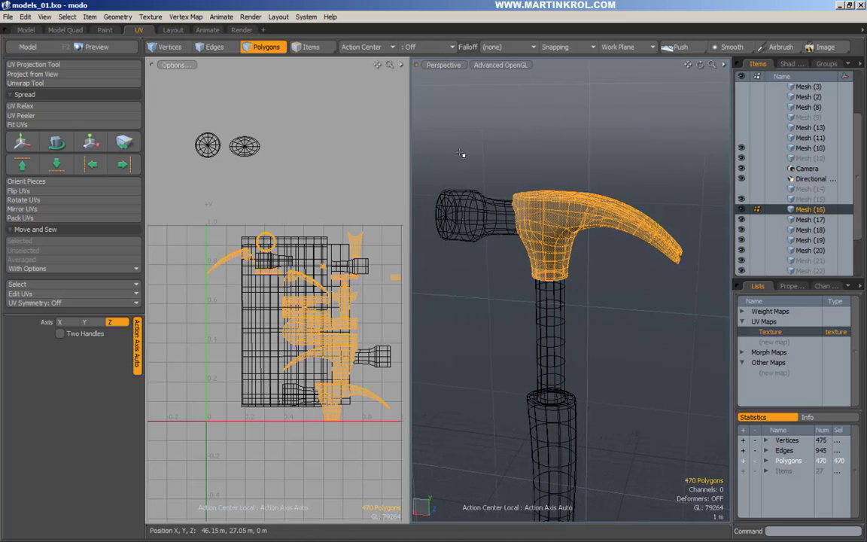
# Cut the polygons along the outer face of the claw from the head mesh and paste them into Mesh (21).
pyautogui.doubleClick(299, 335)
pyautogui.keyDown('alt'); pyautogui.moveTo(508, 265); pyautogui.dragTo(621, 211); pyautogui.keyUp('alt')
pyautogui.scroll(2, 511, 287)
pyautogui.hotkey('shift', 'Up')
pyautogui.scroll(4, 597, 185)
pyautogui.scroll(-4, 598, 185)
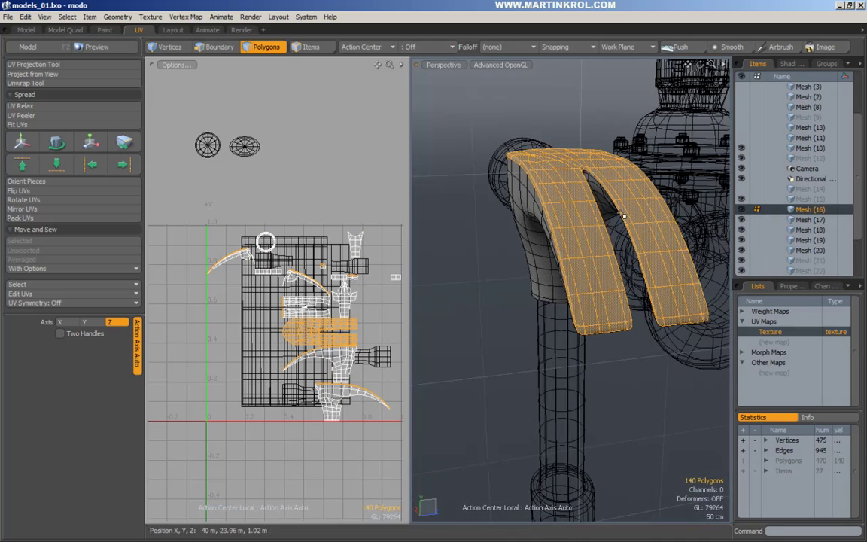
pyautogui.hotkey('ctrl', 'x')
pyautogui.click(819, 261)
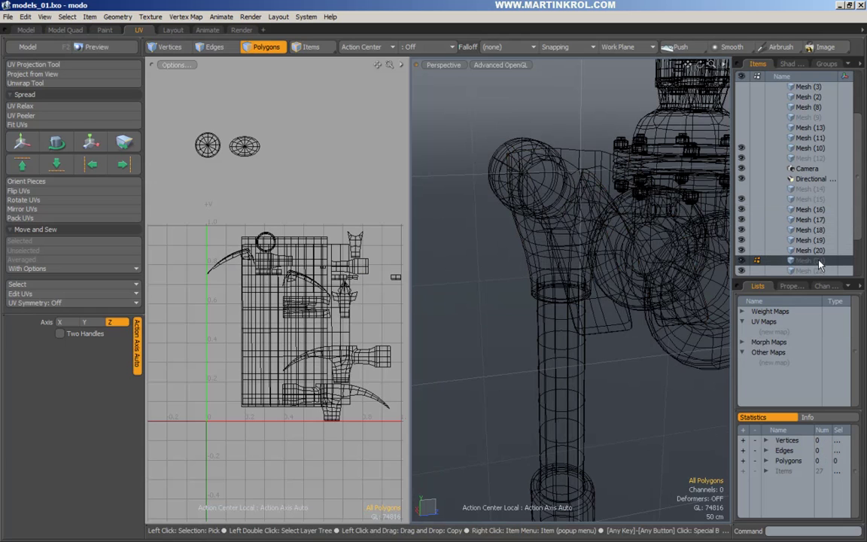
pyautogui.hotkey('ctrl', 'v')
pyautogui.click(686, 154)
pyautogui.keyDown('alt'); pyautogui.moveTo(686, 153); pyautogui.dragTo(649, 162); pyautogui.keyUp('alt')
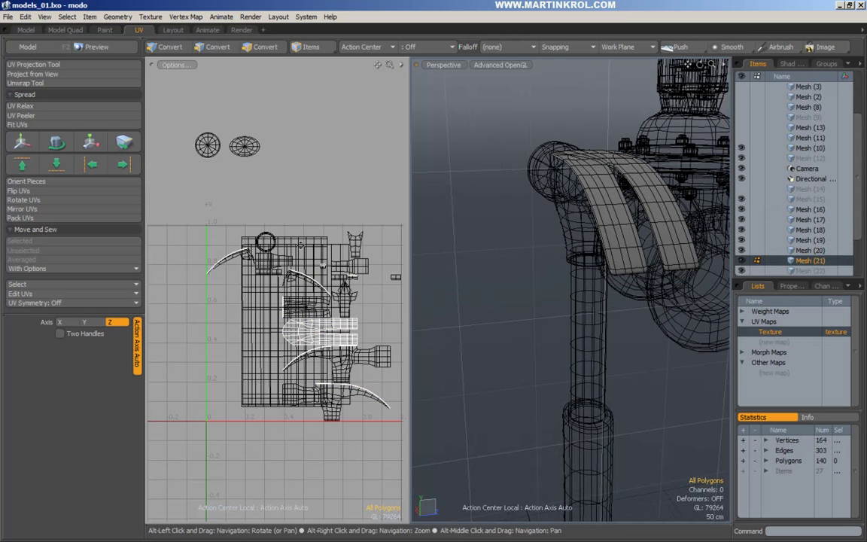
# Try to unwrap the claw mesh's UVs with the Unwrap Tool.
pyautogui.keyDown('alt'); pyautogui.moveTo(272, 191); pyautogui.dragTo(242, 179); pyautogui.keyUp('alt')
pyautogui.click(37, 83)
pyautogui.click(260, 219)
pyautogui.press('space')
pyautogui.keyDown('ctrl'); pyautogui.keyDown('alt'); pyautogui.moveTo(322, 218); pyautogui.dragTo(319, 235); pyautogui.keyUp('alt'); pyautogui.keyUp('ctrl')
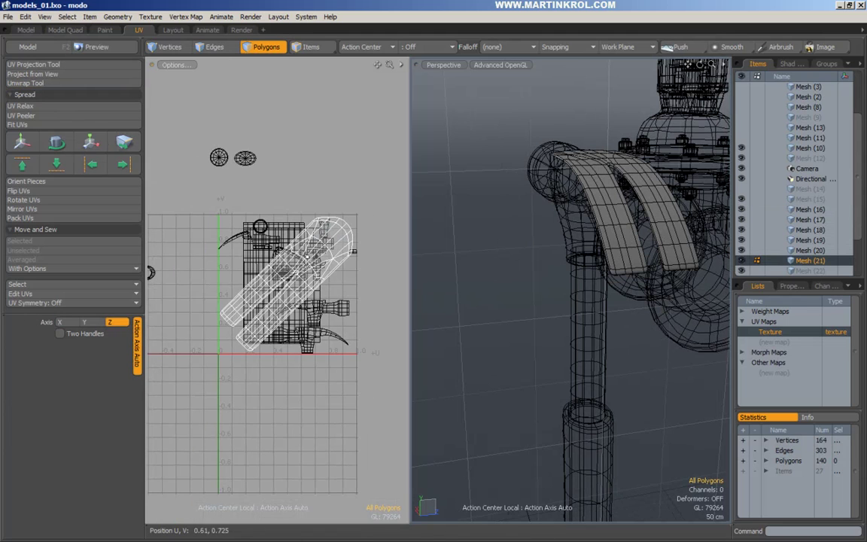
# Unwrap the claw mesh with a planar initial projection, pinning axis U and projection axis X.
pyautogui.click(38, 83)
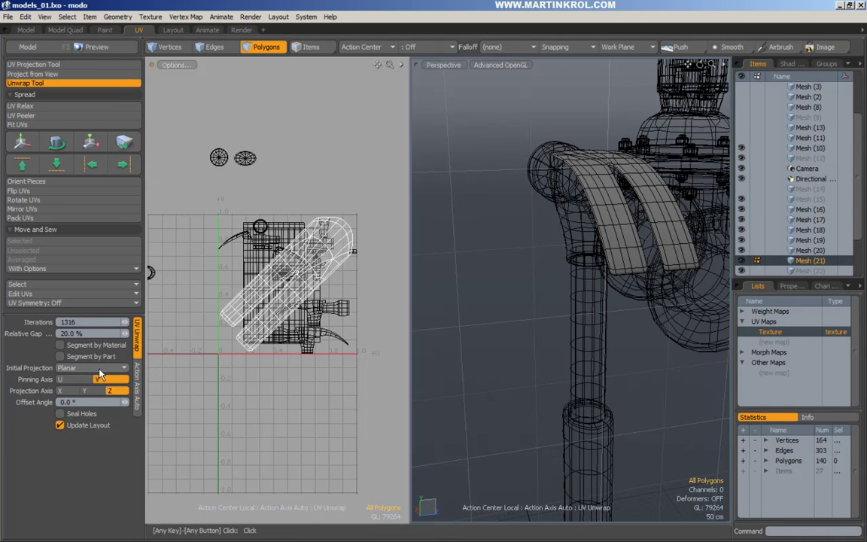
pyautogui.click(68, 380)
pyautogui.click(87, 392)
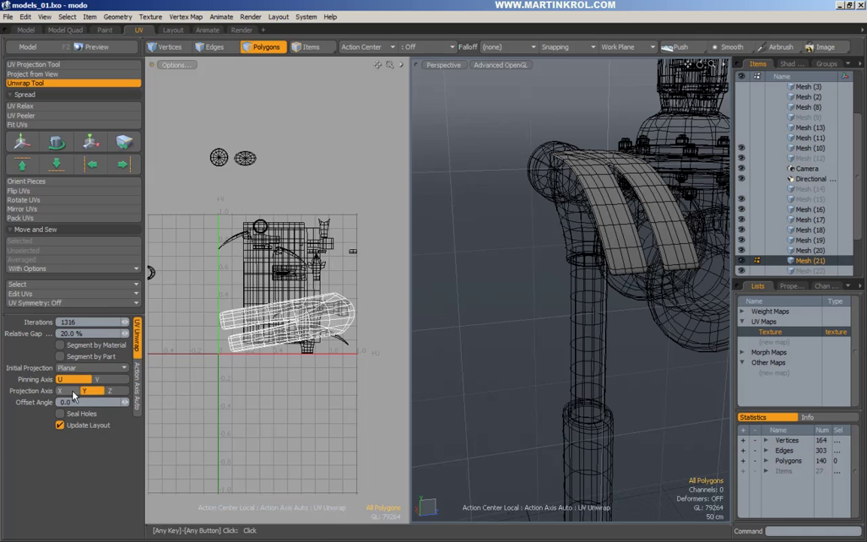
pyautogui.click(71, 392)
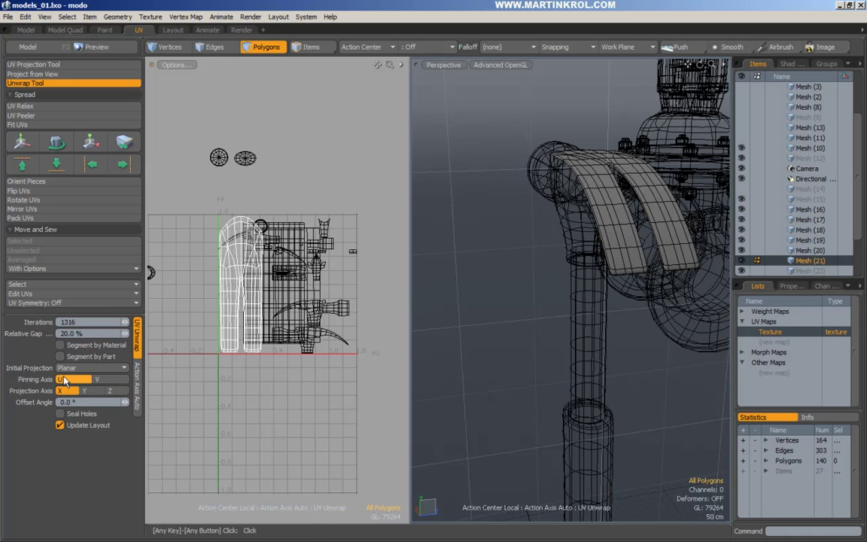
pyautogui.scroll(1, 260, 302)
pyautogui.keyDown('alt'); pyautogui.moveTo(313, 292); pyautogui.dragTo(337, 295); pyautogui.keyUp('alt')
pyautogui.press('space')
# Assign the uvTest material to the claw mesh and check the texture along both prongs.
pyautogui.doubleClick(288, 257)
pyautogui.press('Tab')
pyautogui.press('Tab')
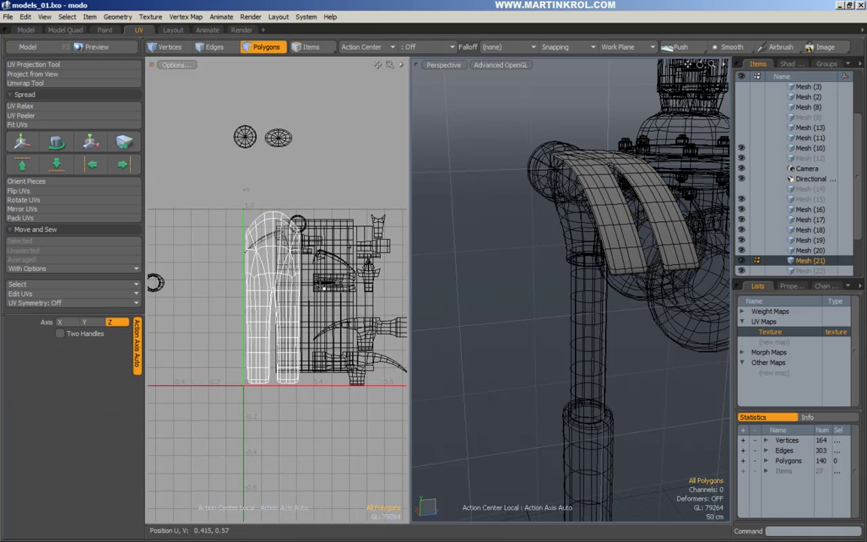
pyautogui.press('m')
pyautogui.click(648, 290)
pyautogui.moveTo(527, 264)
pyautogui.keyDown('alt'); pyautogui.mouseDown()
pyautogui.moveTo(566, 288)
pyautogui.moveTo(575, 273)
pyautogui.moveTo(529, 279)
pyautogui.mouseUp(); pyautogui.keyUp('alt')
pyautogui.moveTo(598, 157)
pyautogui.mouseDown()
pyautogui.moveTo(565, 244)
pyautogui.moveTo(568, 361)
pyautogui.moveTo(636, 237)
pyautogui.moveTo(562, 277)
pyautogui.mouseUp()
pyautogui.click(532, 344)
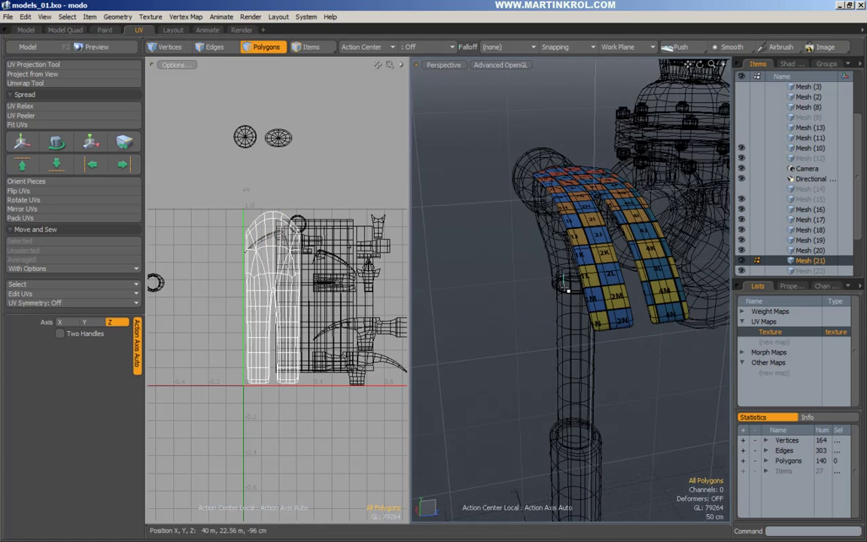
# Make the striking end's mesh, Mesh (20), active and bring it into view.
pyautogui.click(812, 251)
pyautogui.scroll(-2, 664, 234)
pyautogui.keyDown('alt'); pyautogui.keyDown('shift'); pyautogui.moveTo(654, 234); pyautogui.dragTo(612, 224); pyautogui.keyUp('shift'); pyautogui.keyUp('alt')
# Unwrap the striking end using one lengthwise line of edges as the seam.
pyautogui.click(215, 47)
pyautogui.hotkey('shift', 'a')
pyautogui.keyDown('alt'); pyautogui.moveTo(518, 247); pyautogui.dragTo(544, 280); pyautogui.keyUp('alt')
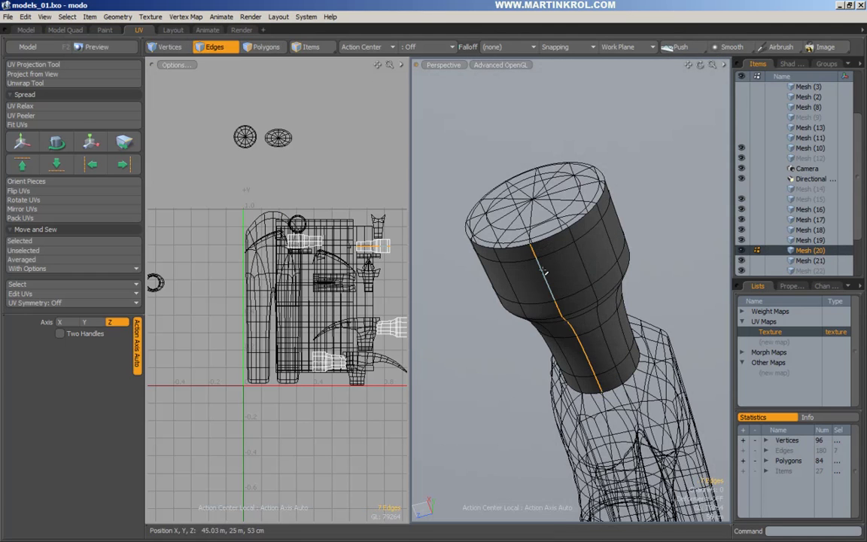
pyautogui.click(33, 83)
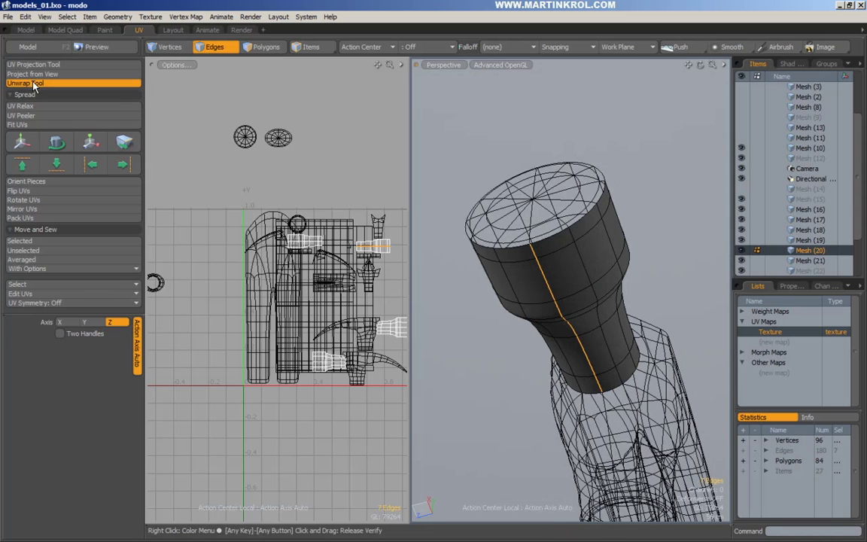
pyautogui.click(317, 217)
pyautogui.press('space')
pyautogui.keyDown('alt'); pyautogui.keyDown('shift'); pyautogui.moveTo(328, 216); pyautogui.dragTo(281, 196); pyautogui.keyUp('shift'); pyautogui.keyUp('alt')
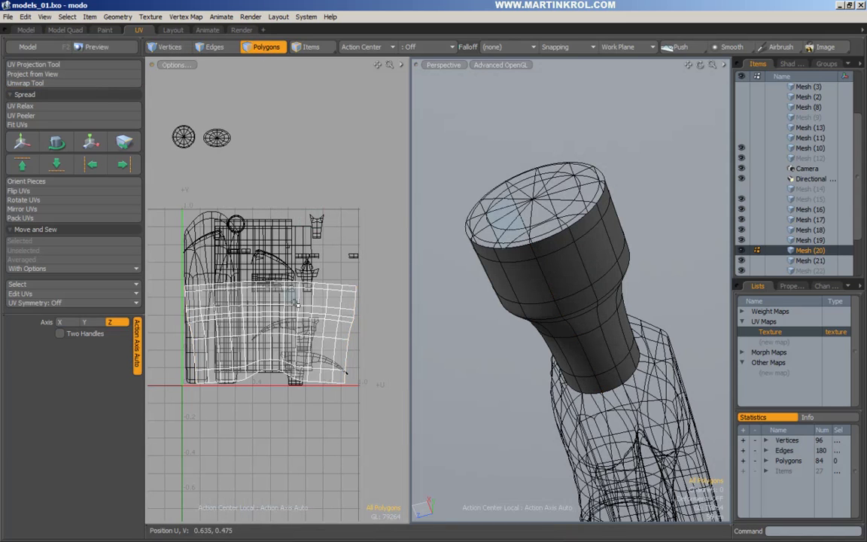
# Project the UVs of all the striking end's polygons with a cylindrical projection along the X axis.
pyautogui.keyDown('alt'); pyautogui.moveTo(454, 226); pyautogui.dragTo(481, 286); pyautogui.keyUp('alt')
pyautogui.click(539, 249)
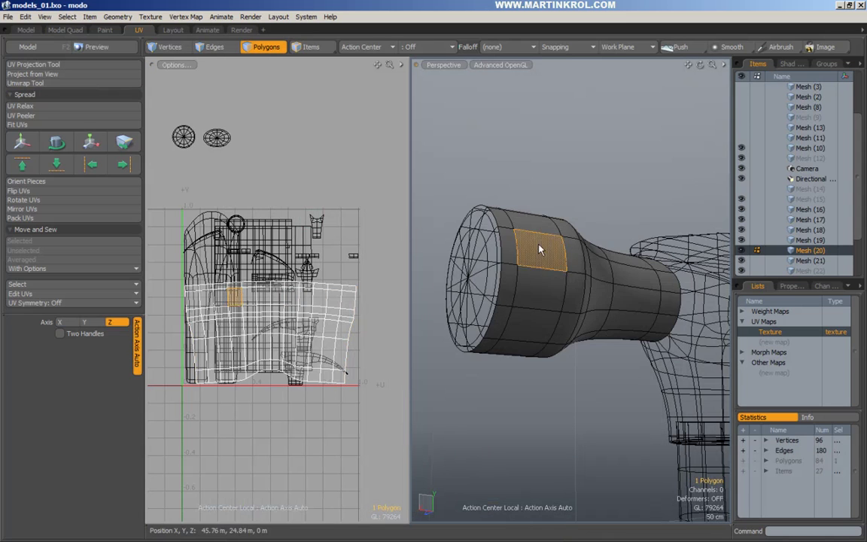
pyautogui.doubleClick(539, 247)
pyautogui.click(57, 65)
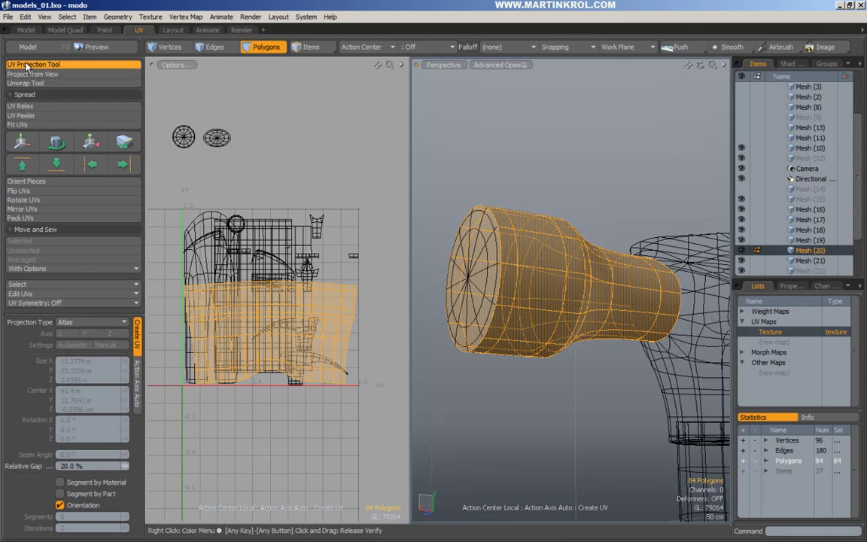
pyautogui.click(77, 323)
pyautogui.click(78, 301)
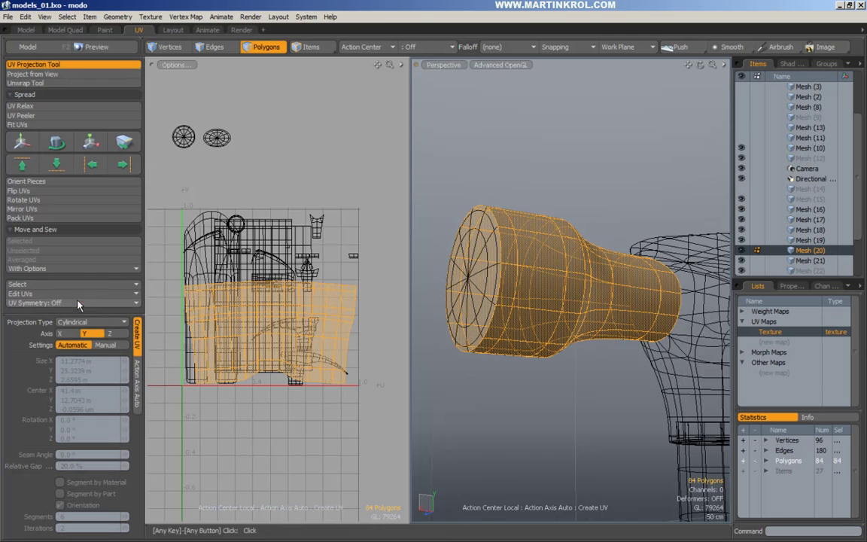
pyautogui.keyDown('alt'); pyautogui.moveTo(268, 312); pyautogui.dragTo(276, 286); pyautogui.keyUp('alt')
pyautogui.click(276, 286)
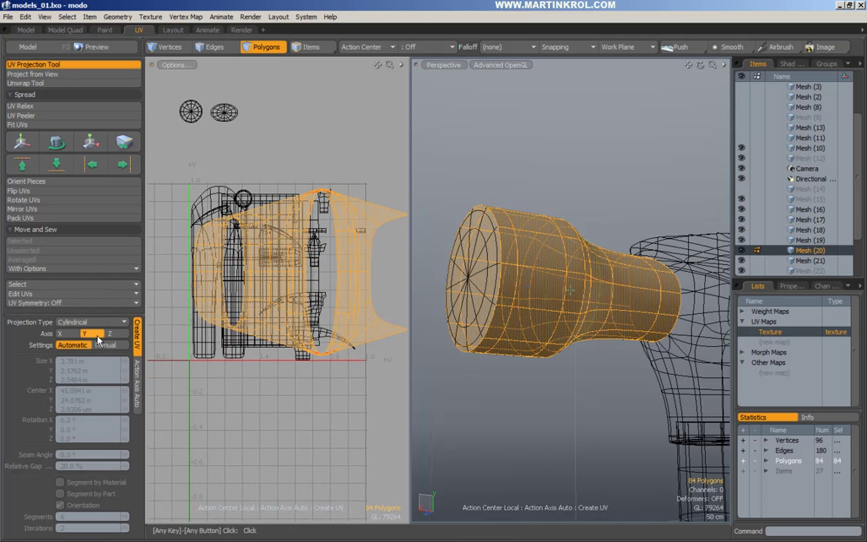
pyautogui.click(60, 334)
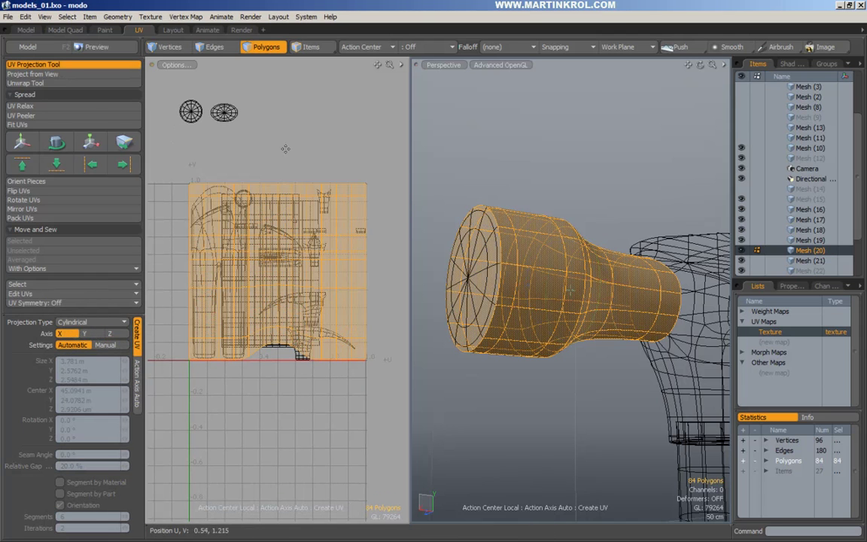
pyautogui.press('space')
pyautogui.click(285, 149)
# Assign the uvTest material to the striking end and view it from the side.
pyautogui.press('m')
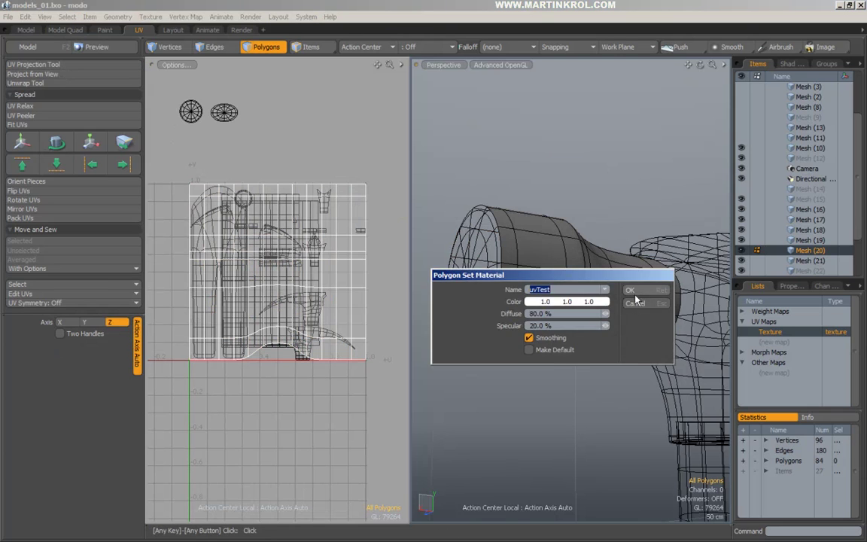
pyautogui.click(634, 291)
pyautogui.keyDown('alt'); pyautogui.moveTo(619, 218); pyautogui.dragTo(527, 248); pyautogui.keyUp('alt')
# Scale the striking end's UVs to about 164.5% in U and clear the selection.
pyautogui.doubleClick(533, 295)
pyautogui.press('r')
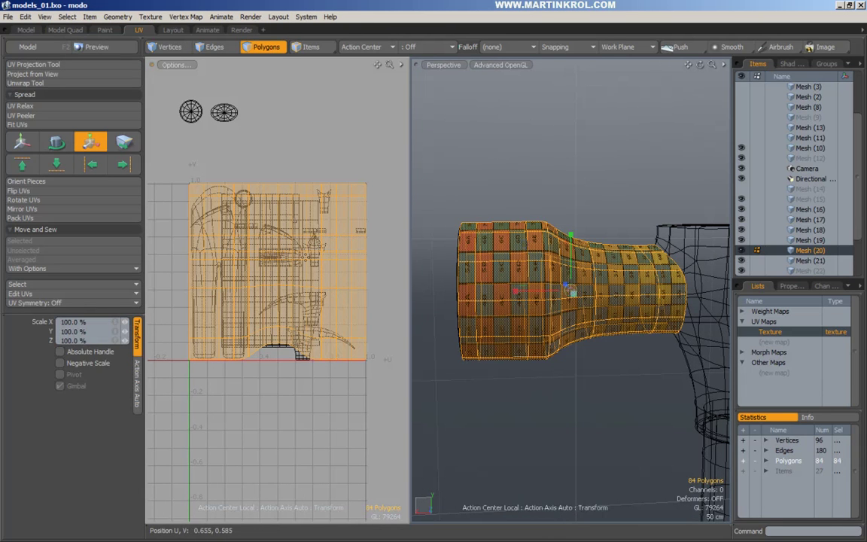
pyautogui.click(312, 256)
pyautogui.moveTo(321, 275); pyautogui.dragTo(368, 274)
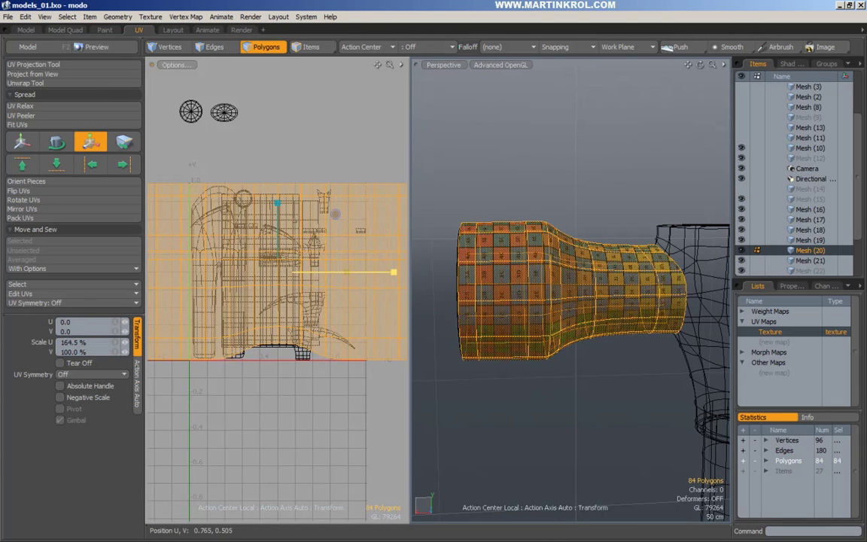
pyautogui.press('q')
pyautogui.click(308, 157)
# Pick through the hammer's meshes to make the head mesh, Mesh (16), active, and bring its handle socket into view.
pyautogui.keyDown('alt'); pyautogui.moveTo(634, 282); pyautogui.dragTo(613, 218); pyautogui.keyUp('alt')
pyautogui.keyDown('alt'); pyautogui.moveTo(613, 218); pyautogui.dragTo(594, 187, button='right'); pyautogui.keyUp('alt')
pyautogui.moveTo(594, 187); pyautogui.dragTo(628, 224, button='right')
pyautogui.click(813, 239)
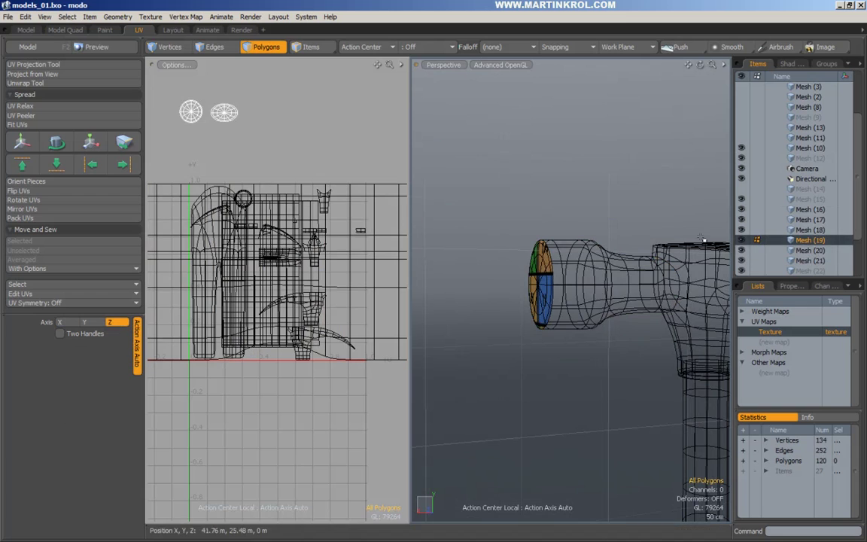
pyautogui.click(815, 230)
pyautogui.click(815, 219)
pyautogui.click(814, 211)
pyautogui.hotkey('shift', 'a')
pyautogui.keyDown('alt'); pyautogui.moveTo(658, 228); pyautogui.dragTo(574, 164); pyautogui.keyUp('alt')
pyautogui.keyDown('alt'); pyautogui.moveTo(570, 201); pyautogui.dragTo(620, 182); pyautogui.keyUp('alt')
pyautogui.scroll(6, 594, 252)
pyautogui.keyDown('alt'); pyautogui.moveTo(628, 281); pyautogui.dragTo(506, 279); pyautogui.keyUp('alt')
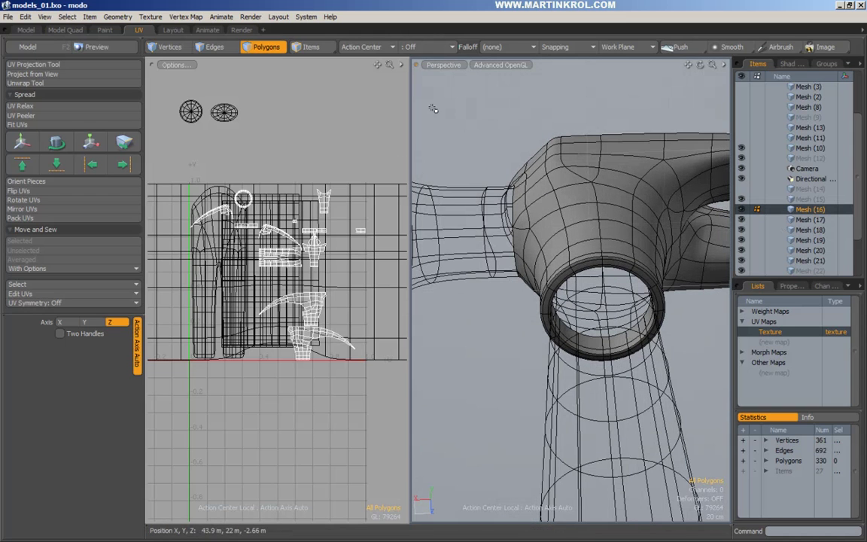
# Select the rings of polygons around the rim of the head's handle socket.
pyautogui.keyDown('alt'); pyautogui.moveTo(533, 186); pyautogui.dragTo(550, 246); pyautogui.keyUp('alt')
pyautogui.scroll(-2, 572, 232)
pyautogui.keyDown('alt'); pyautogui.moveTo(607, 247); pyautogui.dragTo(476, 221); pyautogui.keyUp('alt')
pyautogui.keyDown('alt'); pyautogui.moveTo(595, 204); pyautogui.dragTo(570, 175); pyautogui.keyUp('alt')
pyautogui.keyDown('alt'); pyautogui.moveTo(510, 245); pyautogui.dragTo(553, 312); pyautogui.keyUp('alt')
pyautogui.moveTo(493, 279); pyautogui.dragTo(683, 319, button='middle')
pyautogui.keyDown('alt'); pyautogui.moveTo(619, 331); pyautogui.dragTo(598, 276); pyautogui.keyUp('alt')
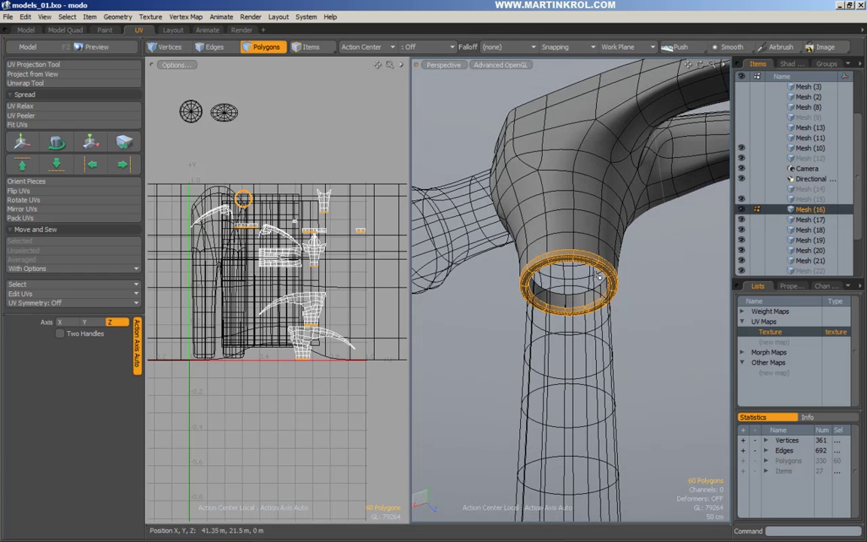
# Turn off the head mesh's subdivision and select the inner and outer edge loops of the handle socket's rim.
pyautogui.click(213, 47)
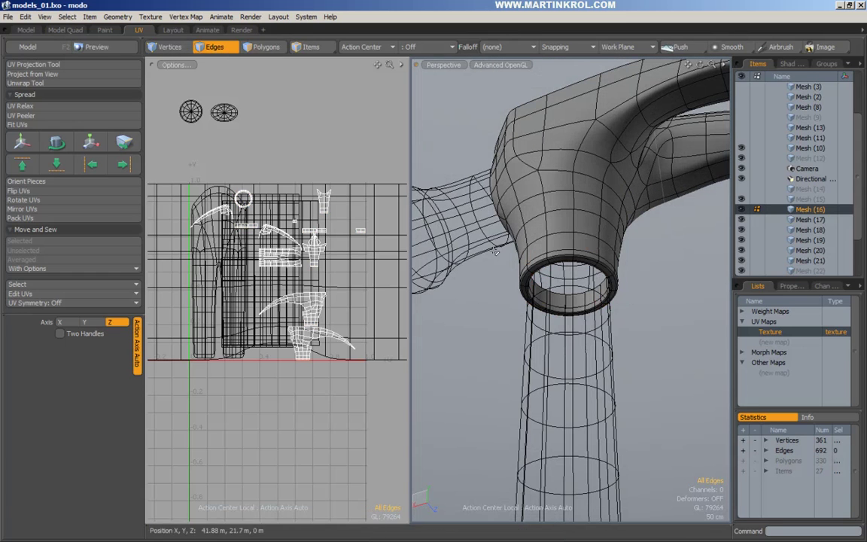
pyautogui.keyDown('alt'); pyautogui.moveTo(589, 325); pyautogui.dragTo(658, 326, button='right'); pyautogui.keyUp('alt')
pyautogui.press('Tab')
pyautogui.keyDown('alt'); pyautogui.moveTo(642, 300); pyautogui.dragTo(577, 205); pyautogui.keyUp('alt')
pyautogui.scroll(5, 613, 265)
pyautogui.doubleClick(630, 269)
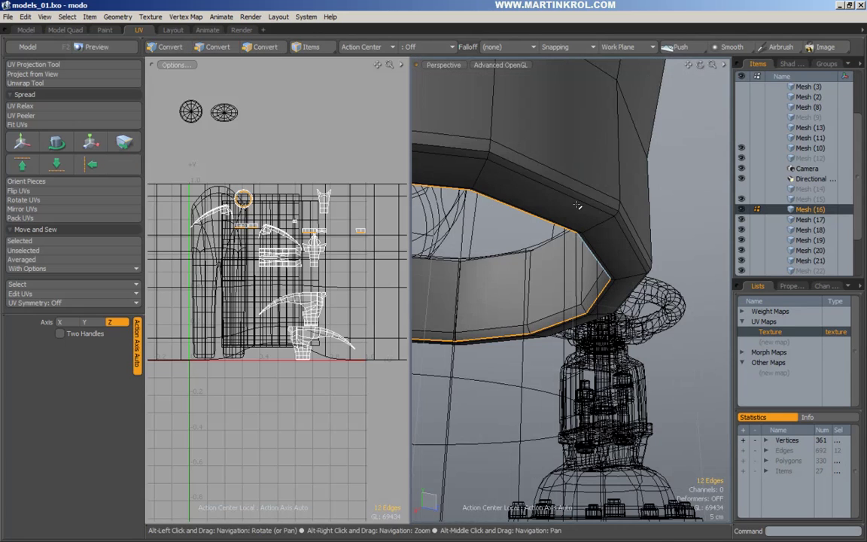
pyautogui.keyDown('shift'); pyautogui.doubleClick(576, 193); pyautogui.keyUp('shift')
pyautogui.keyDown('alt'); pyautogui.moveTo(632, 199); pyautogui.dragTo(587, 199, button='right'); pyautogui.keyUp('alt')
pyautogui.keyDown('alt'); pyautogui.moveTo(588, 199); pyautogui.dragTo(544, 189); pyautogui.keyUp('alt')
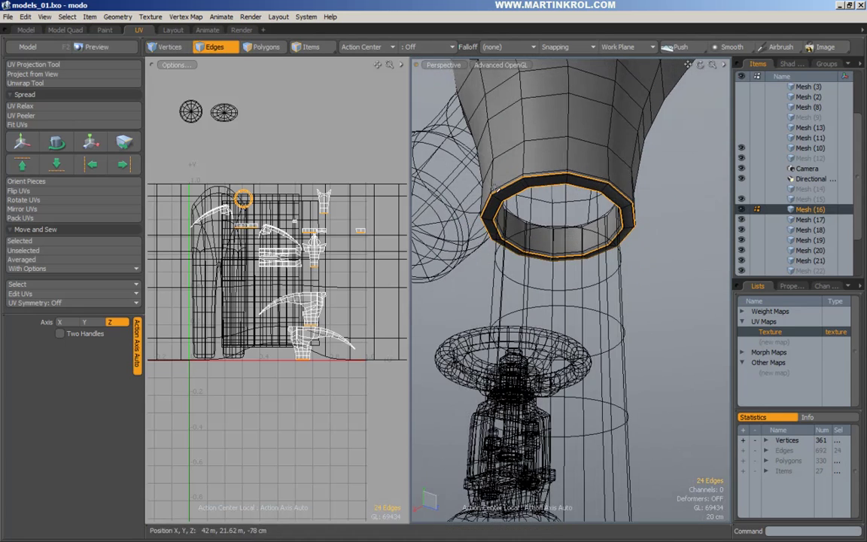
pyautogui.keyDown('alt'); pyautogui.moveTo(618, 214); pyautogui.dragTo(576, 230); pyautogui.keyUp('alt')
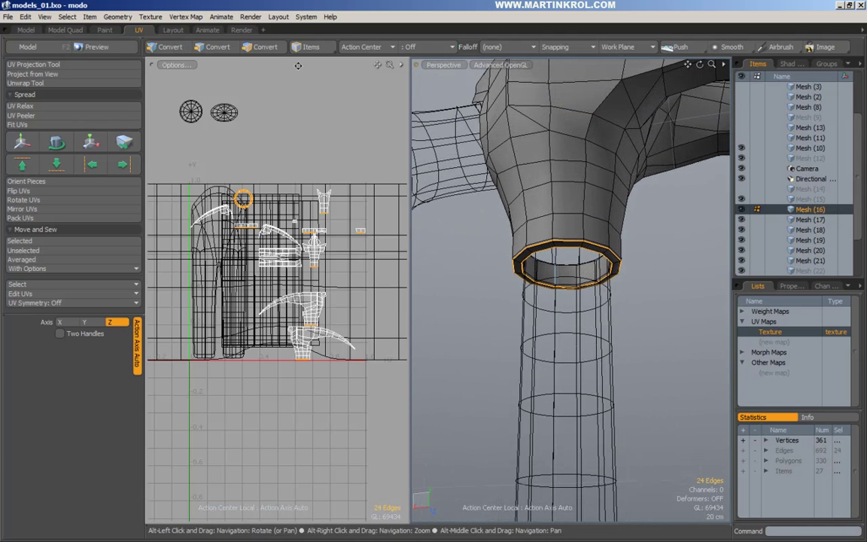
# Unwrap the head mesh's UVs using the two selected rim loops as seams.
pyautogui.click(272, 49)
pyautogui.click(270, 48)
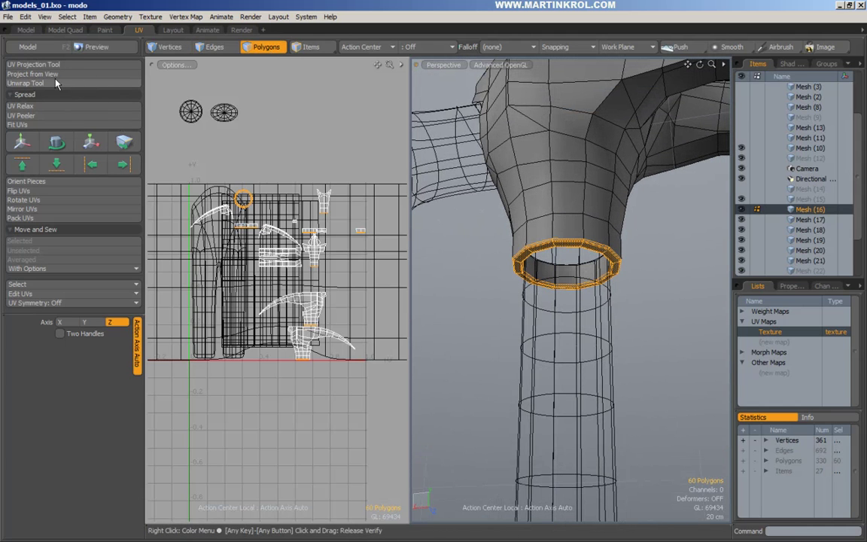
pyautogui.click(214, 48)
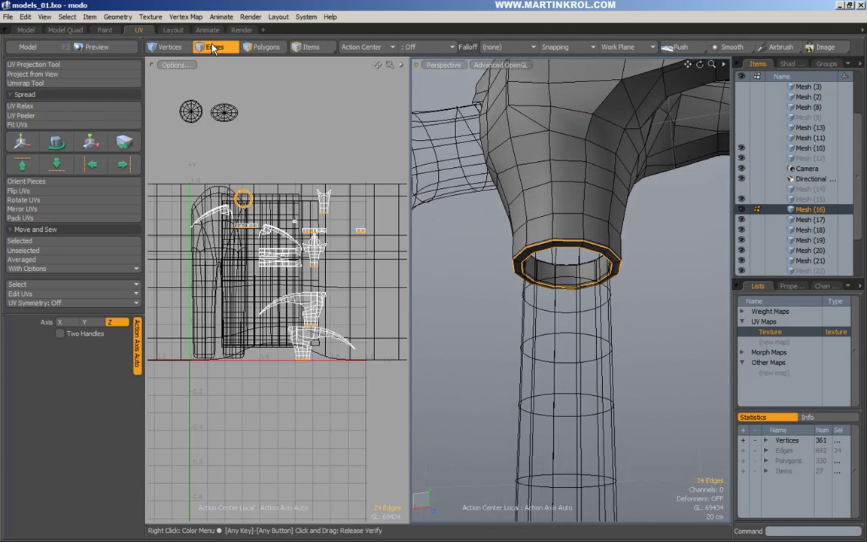
pyautogui.click(26, 83)
pyautogui.press('space')
pyautogui.moveTo(300, 143); pyautogui.dragTo(341, 176, button='right')
# Cut the rim polygons of the handle socket from the head mesh and paste them into Mesh (22).
pyautogui.click(253, 48)
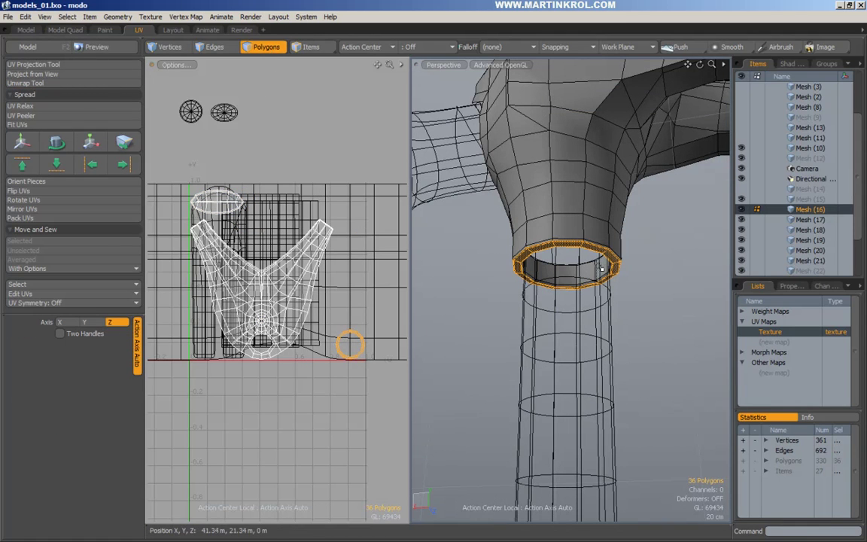
pyautogui.press('Delete')
pyautogui.scroll(-3, 805, 229)
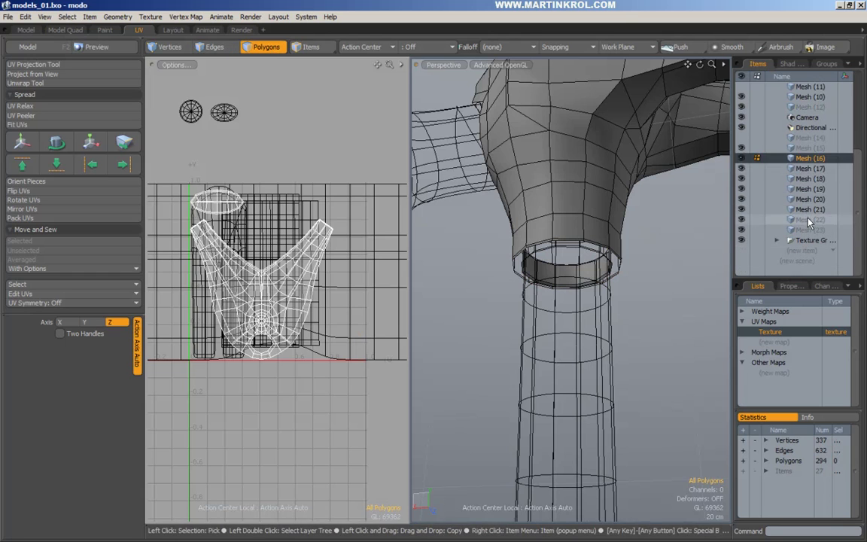
pyautogui.click(809, 221)
pyautogui.hotkey('ctrl', 'v')
# Assign the uvTest material to the whole hammer head mesh.
pyautogui.click(654, 253)
pyautogui.keyDown('shift'); pyautogui.doubleClick(541, 212); pyautogui.keyUp('shift')
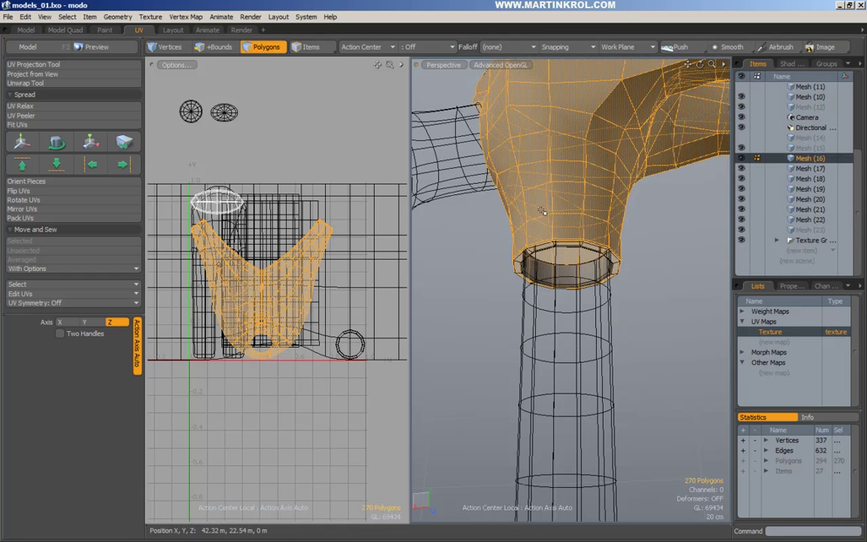
pyautogui.click(472, 224)
pyautogui.keyDown('alt'); pyautogui.moveTo(544, 215); pyautogui.dragTo(569, 292); pyautogui.keyUp('alt')
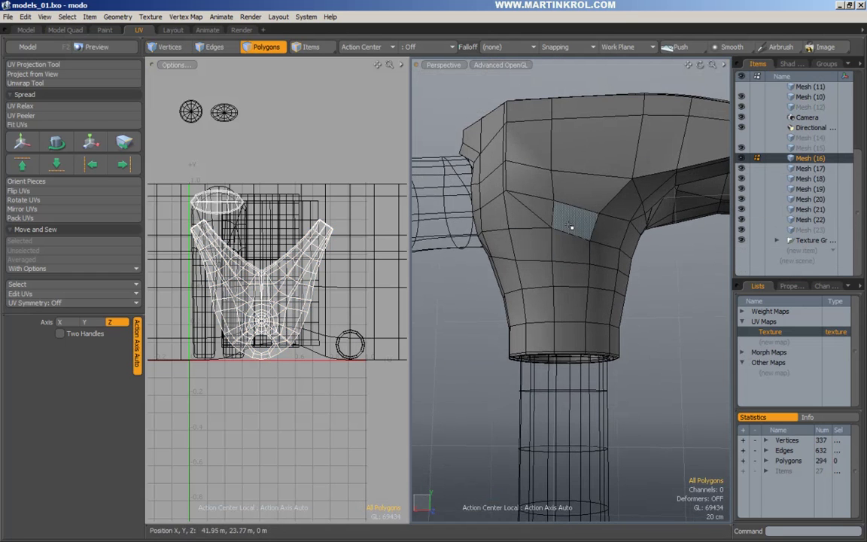
pyautogui.keyDown('alt'); pyautogui.moveTo(247, 262); pyautogui.dragTo(221, 246, button='right'); pyautogui.keyUp('alt')
pyautogui.doubleClick(311, 301)
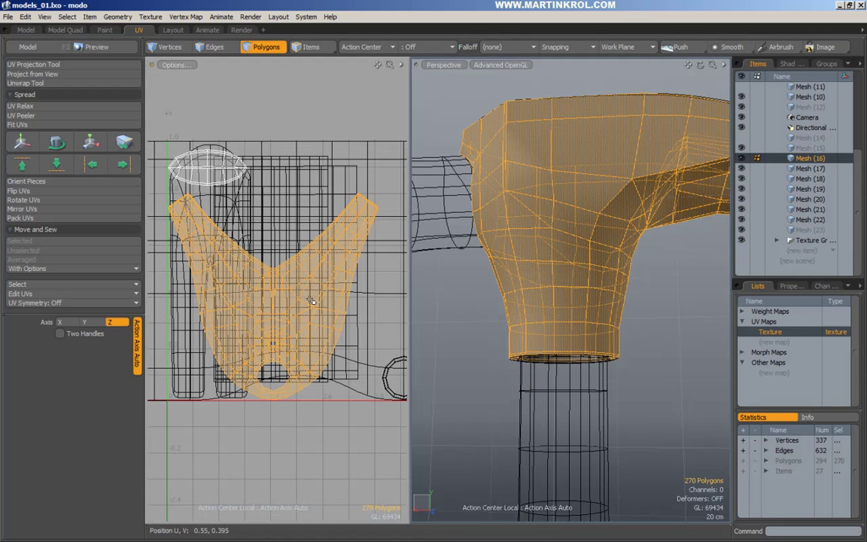
pyautogui.click(361, 311)
pyautogui.press('m')
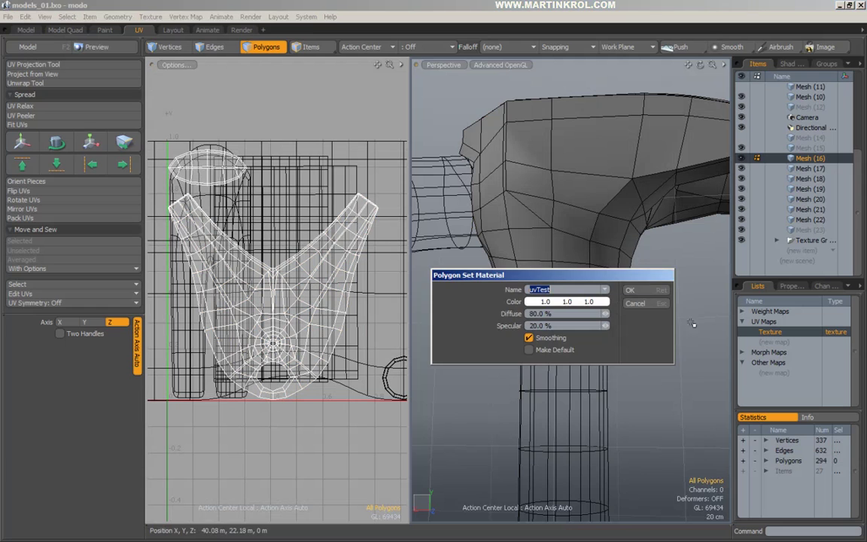
pyautogui.click(630, 290)
# Examine the test texture all around the head and identify which UV island belongs to the handle socket's inner ring.
pyautogui.keyDown('alt'); pyautogui.moveTo(564, 307); pyautogui.dragTo(570, 272); pyautogui.keyUp('alt')
pyautogui.doubleClick(579, 347)
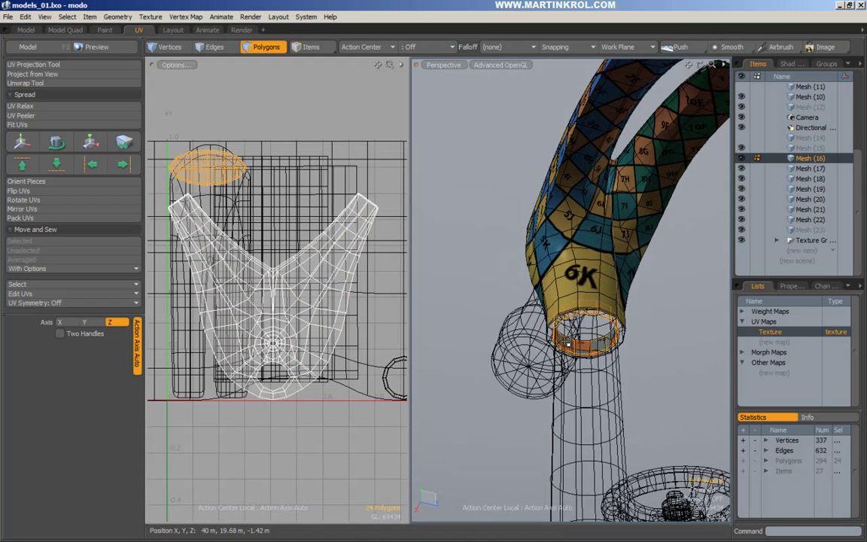
pyautogui.click(484, 291)
pyautogui.keyDown('alt'); pyautogui.moveTo(580, 277); pyautogui.dragTo(598, 274); pyautogui.keyUp('alt')
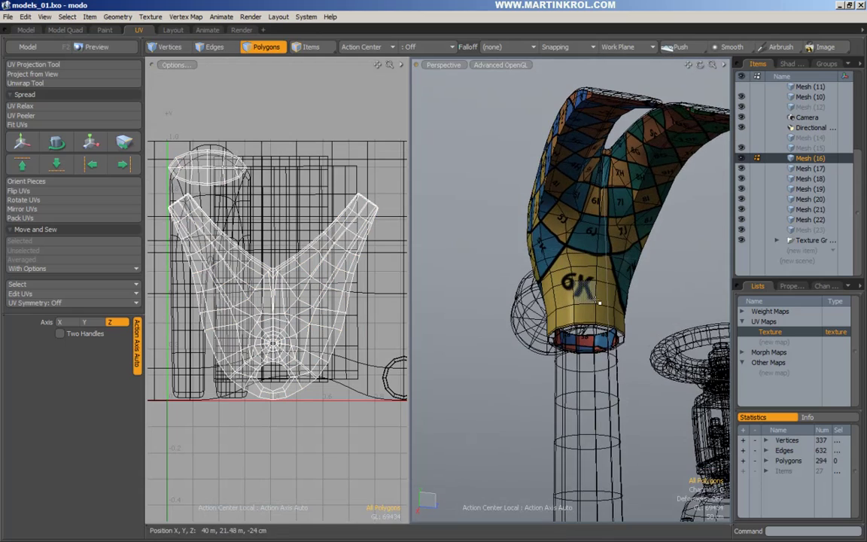
pyautogui.keyDown('alt'); pyautogui.moveTo(500, 266); pyautogui.dragTo(554, 304); pyautogui.keyUp('alt')
pyautogui.keyDown('alt'); pyautogui.moveTo(496, 226); pyautogui.dragTo(671, 207); pyautogui.keyUp('alt')
# Select the vertical centre edges above and below the head's round front hole and unwrap the mesh using them as the seam.
pyautogui.click(219, 50)
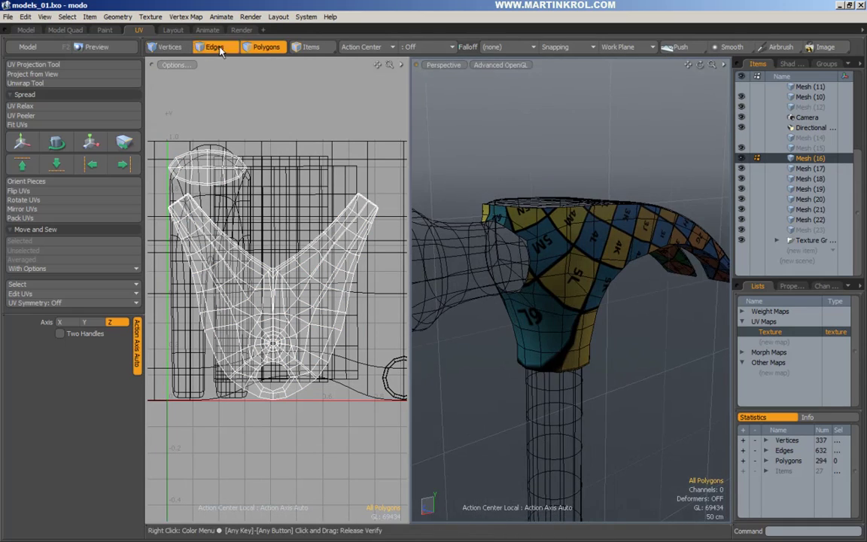
pyautogui.keyDown('alt'); pyautogui.moveTo(482, 265); pyautogui.dragTo(555, 265); pyautogui.keyUp('alt')
pyautogui.click(541, 222)
pyautogui.keyDown('alt'); pyautogui.moveTo(575, 377); pyautogui.dragTo(461, 288); pyautogui.keyUp('alt')
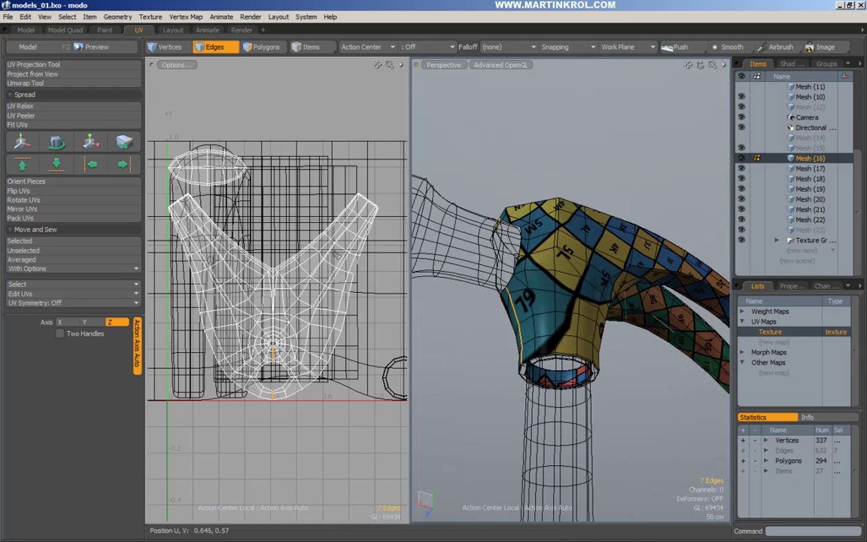
pyautogui.click(60, 82)
pyautogui.click(244, 170)
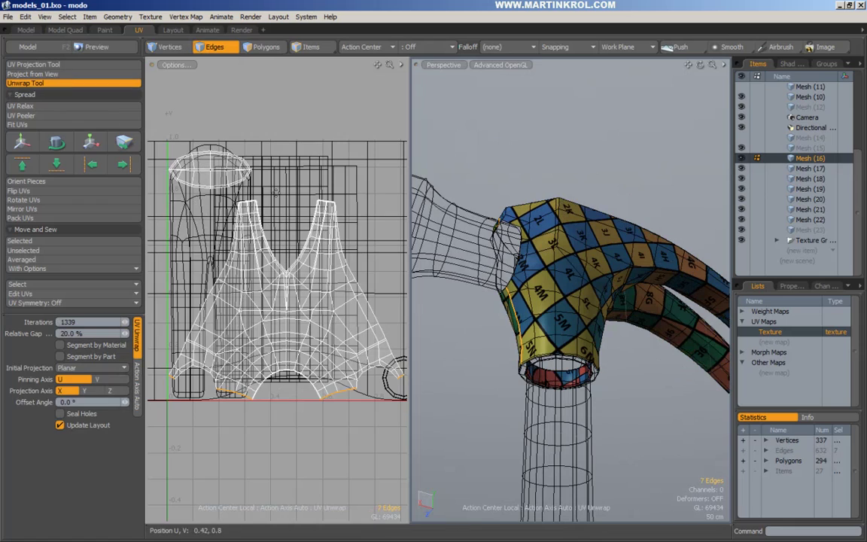
pyautogui.press('space')
pyautogui.click(334, 149)
# Select the vertical edge lines on both sides of the head near the round front hole and unwrap the mesh along them.
pyautogui.keyDown('alt'); pyautogui.moveTo(561, 264); pyautogui.dragTo(511, 243); pyautogui.keyUp('alt')
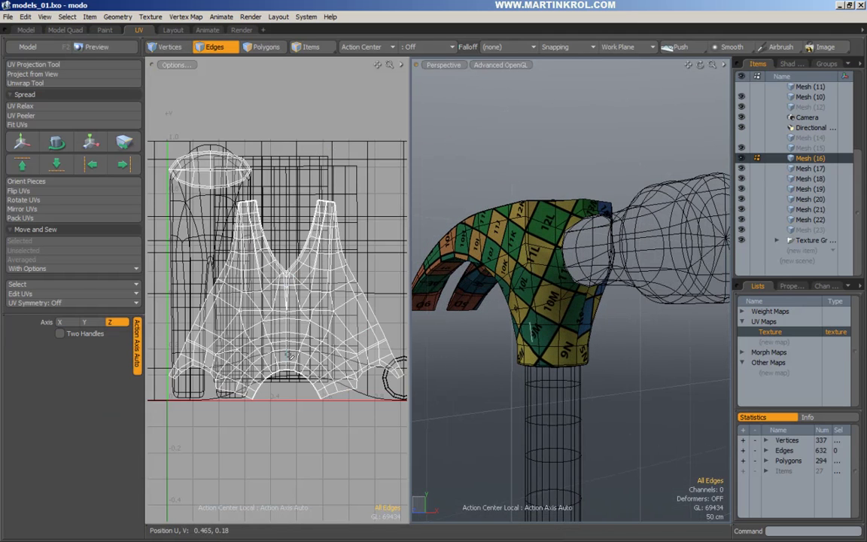
pyautogui.keyDown('alt'); pyautogui.moveTo(454, 216); pyautogui.dragTo(600, 322); pyautogui.keyUp('alt')
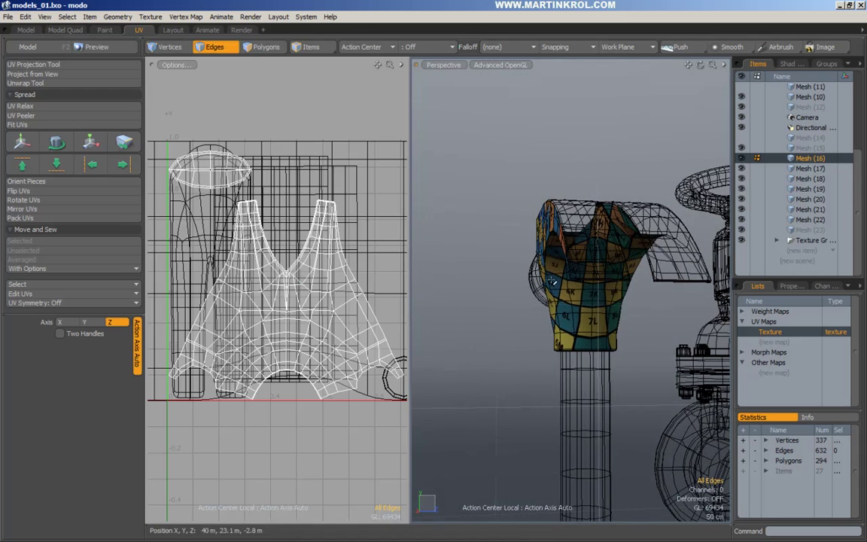
pyautogui.keyDown('alt'); pyautogui.moveTo(600, 326); pyautogui.dragTo(599, 323, button='middle'); pyautogui.keyUp('alt')
pyautogui.keyDown('alt'); pyautogui.moveTo(600, 322); pyautogui.dragTo(647, 290); pyautogui.keyUp('alt')
pyautogui.keyDown('alt'); pyautogui.moveTo(646, 291); pyautogui.dragTo(619, 291, button='right'); pyautogui.keyUp('alt')
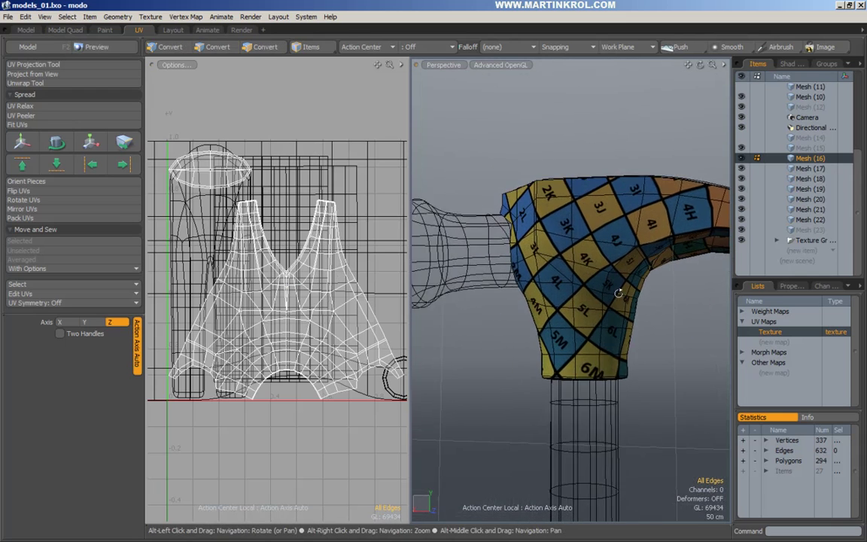
pyautogui.keyDown('alt'); pyautogui.moveTo(620, 291); pyautogui.dragTo(571, 246); pyautogui.keyUp('alt')
pyautogui.doubleClick(546, 275)
pyautogui.keyDown('alt'); pyautogui.moveTo(545, 277); pyautogui.dragTo(590, 308); pyautogui.keyUp('alt')
pyautogui.keyDown('alt'); pyautogui.moveTo(489, 283); pyautogui.dragTo(561, 251); pyautogui.keyUp('alt')
pyautogui.keyDown('shift'); pyautogui.doubleClick(552, 235); pyautogui.keyUp('shift')
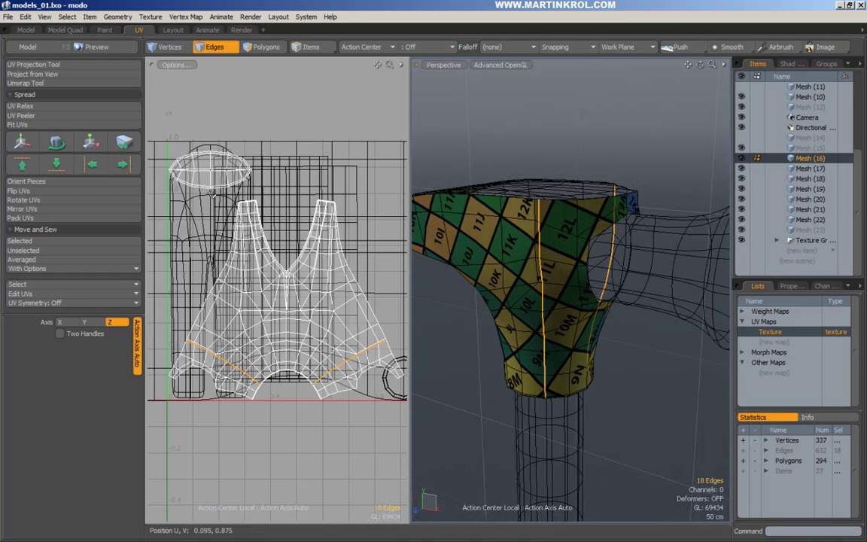
pyautogui.click(25, 83)
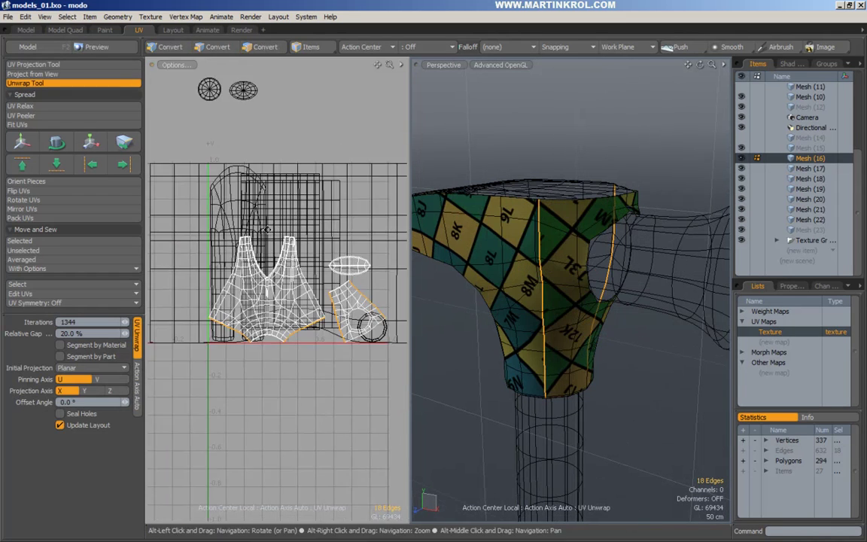
pyautogui.scroll(1, 271, 225)
pyautogui.press('Escape')
pyautogui.press('Escape')
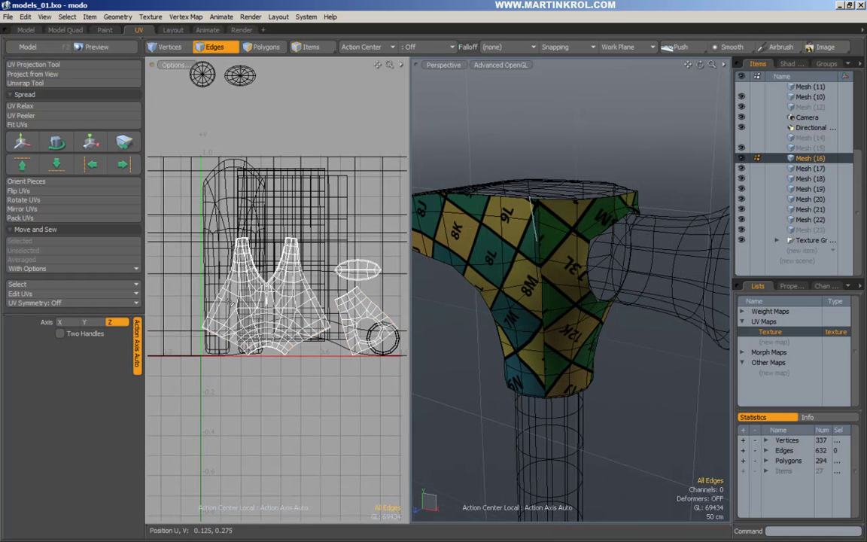
# Select the vertical edge lines farther back toward the claw on both sides of the head and unwrap the mesh along them.
pyautogui.keyDown('alt'); pyautogui.moveTo(512, 303); pyautogui.dragTo(566, 275); pyautogui.keyUp('alt')
pyautogui.doubleClick(553, 208)
pyautogui.keyDown('alt'); pyautogui.moveTo(516, 242); pyautogui.dragTo(586, 217); pyautogui.keyUp('alt')
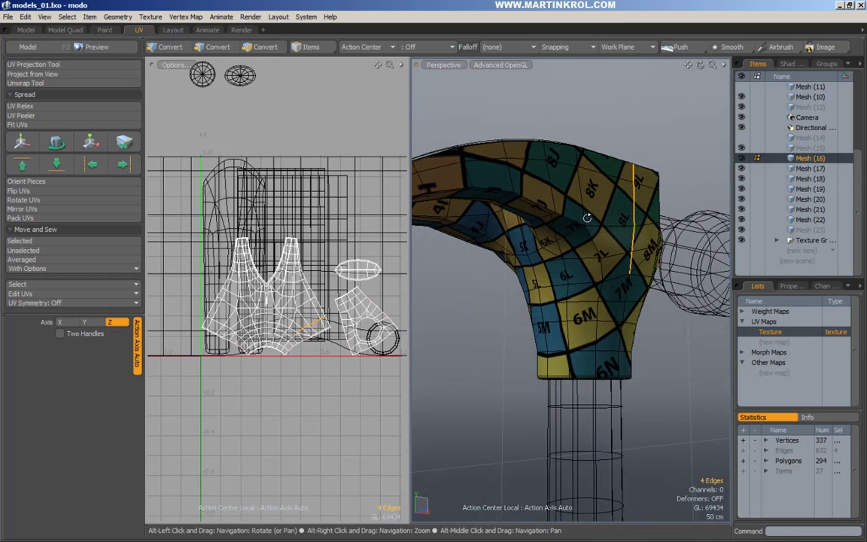
pyautogui.keyDown('shift'); pyautogui.doubleClick(626, 294); pyautogui.keyUp('shift')
pyautogui.keyDown('alt'); pyautogui.moveTo(560, 295); pyautogui.dragTo(622, 258); pyautogui.keyUp('alt')
pyautogui.keyDown('shift'); pyautogui.moveTo(567, 303); pyautogui.dragTo(572, 370); pyautogui.keyUp('shift')
pyautogui.keyDown('alt'); pyautogui.moveTo(572, 371); pyautogui.dragTo(558, 345); pyautogui.keyUp('alt')
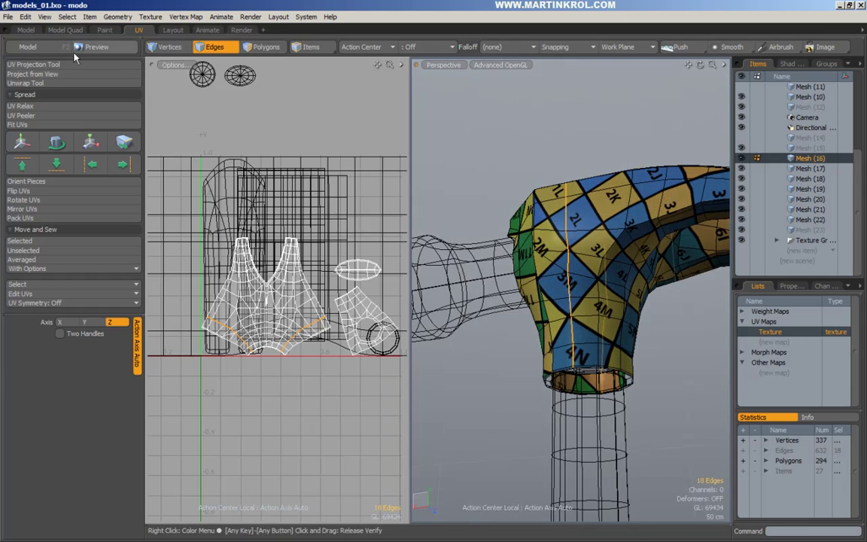
pyautogui.click(18, 85)
pyautogui.click(278, 208)
pyautogui.press('space')
pyautogui.click(288, 135)
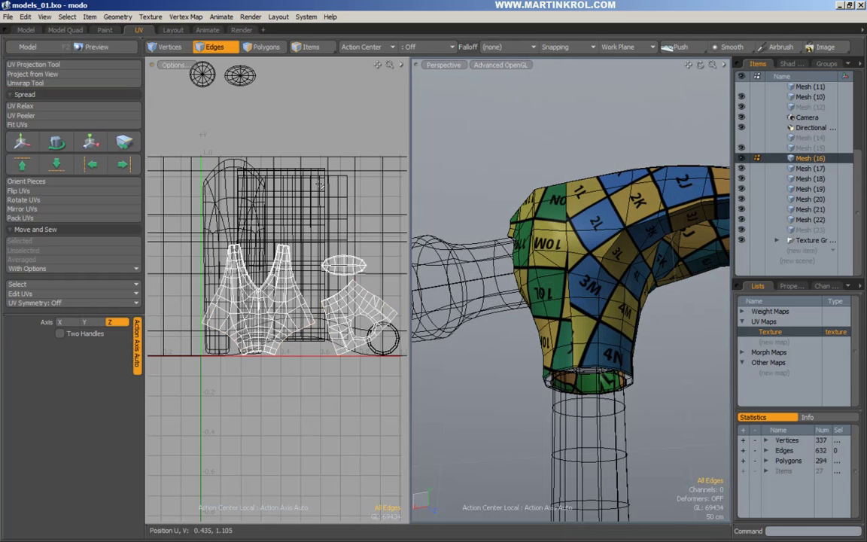
# Rotate the head's separate front UV island upright and move it above the main island near the top of the UV square.
pyautogui.click(271, 50)
pyautogui.keyDown('alt'); pyautogui.moveTo(538, 291); pyautogui.dragTo(681, 280); pyautogui.keyUp('alt')
pyautogui.keyDown('alt'); pyautogui.moveTo(581, 254); pyautogui.dragTo(567, 275); pyautogui.keyUp('alt')
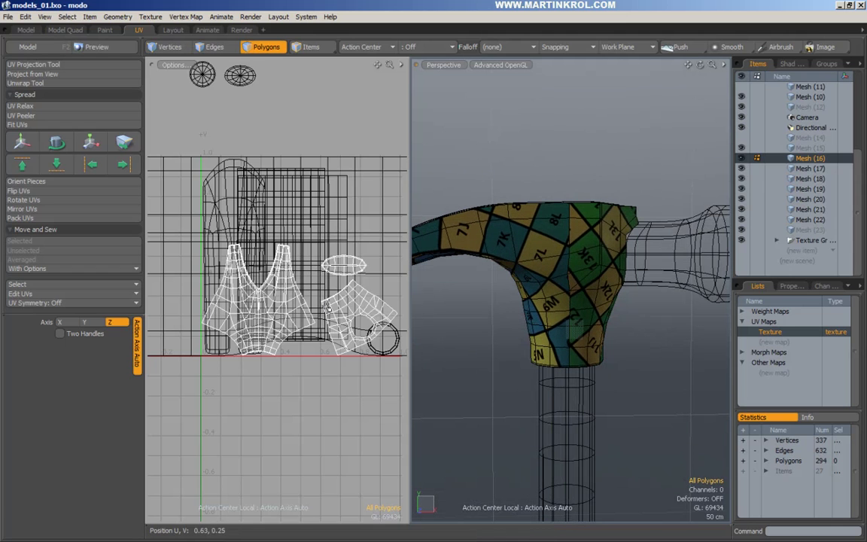
pyautogui.doubleClick(328, 307)
pyautogui.press('e')
pyautogui.click(317, 292)
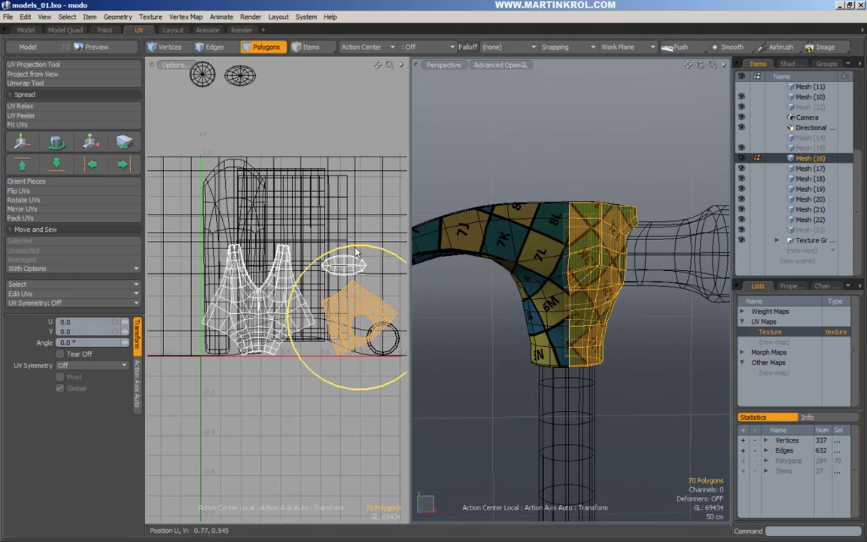
pyautogui.moveTo(354, 246); pyautogui.dragTo(323, 378)
pyautogui.press('space')
pyautogui.press('w')
pyautogui.moveTo(361, 323); pyautogui.dragTo(315, 204)
pyautogui.press('space')
pyautogui.click(364, 351)
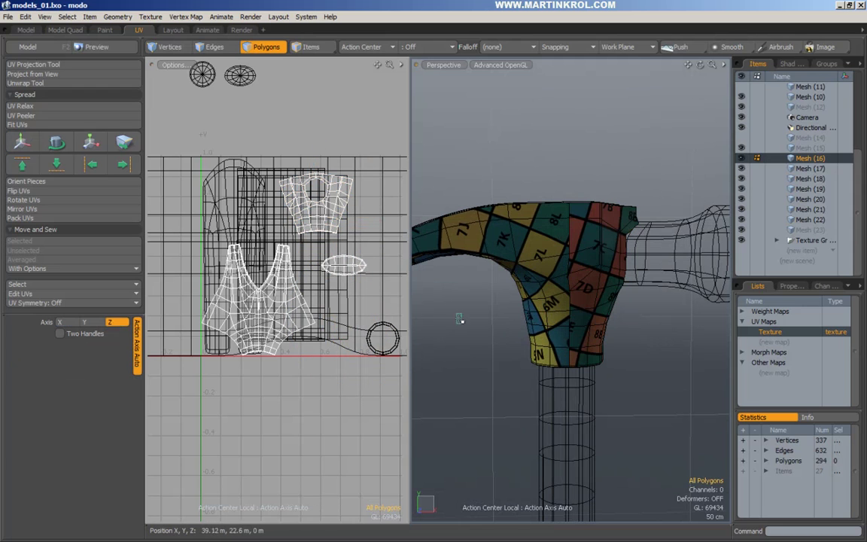
# Reselect the centre edges above and below the head's round front hole and unwrap the head as a single main island.
pyautogui.keyDown('alt'); pyautogui.moveTo(652, 319); pyautogui.dragTo(512, 317); pyautogui.keyUp('alt')
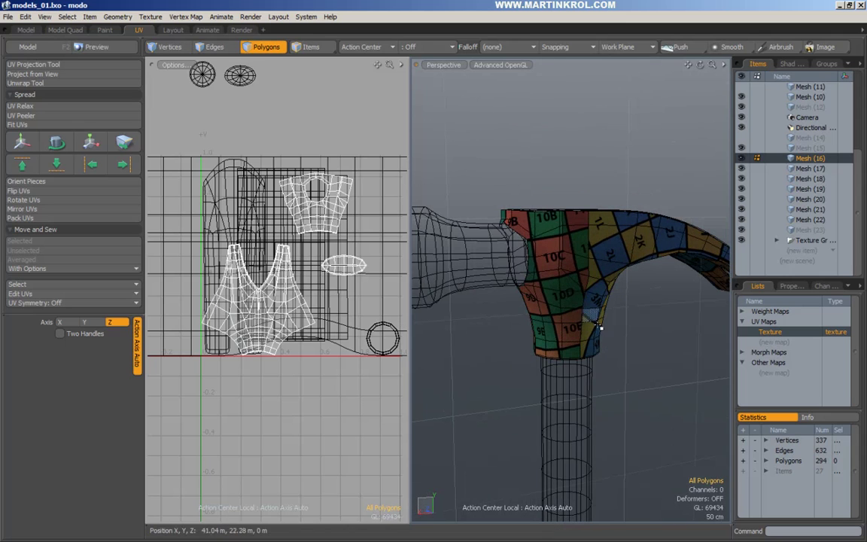
pyautogui.click(214, 48)
pyautogui.keyDown('alt'); pyautogui.moveTo(561, 279); pyautogui.dragTo(621, 277); pyautogui.keyUp('alt')
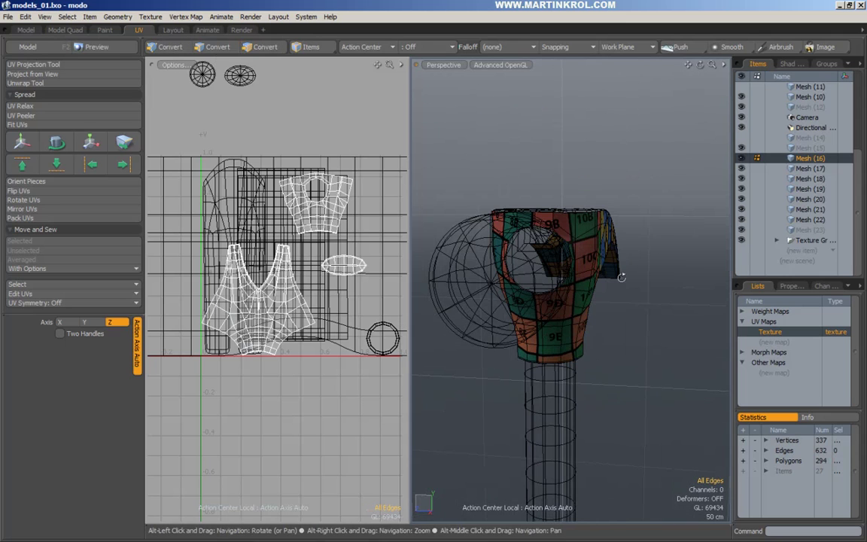
pyautogui.click(536, 219)
pyautogui.keyDown('shift'); pyautogui.doubleClick(542, 336); pyautogui.keyUp('shift')
pyautogui.keyDown('alt'); pyautogui.moveTo(593, 348); pyautogui.dragTo(492, 339); pyautogui.keyUp('alt')
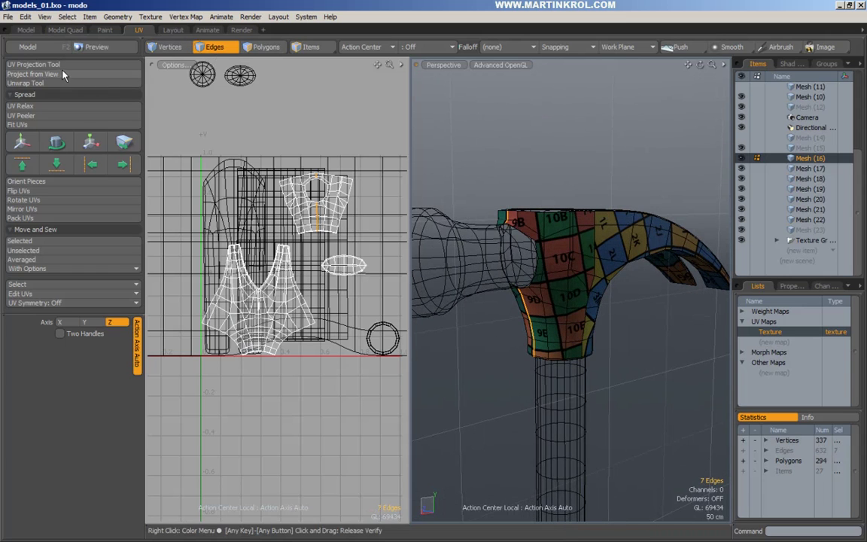
pyautogui.click(46, 82)
pyautogui.press('space')
pyautogui.click(358, 194)
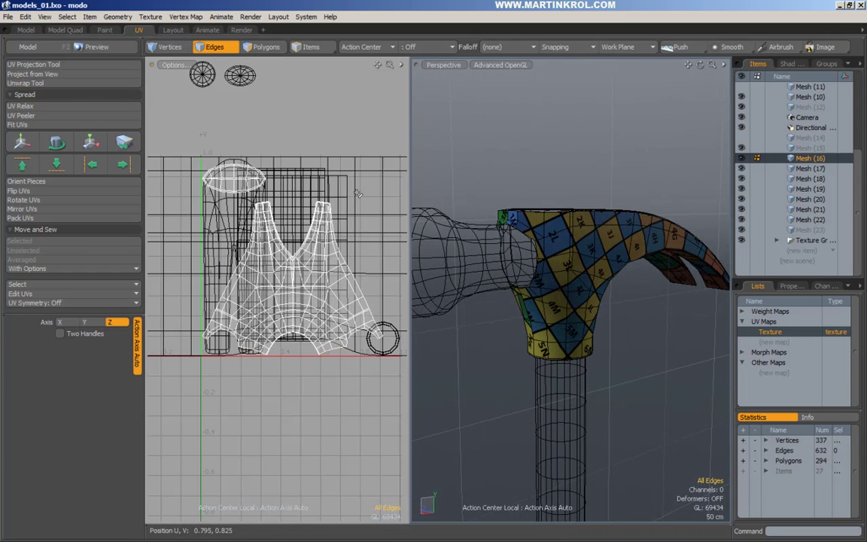
# Project the UVs of the handle socket's inner ring of polygons with a cylindrical projection on the Y axis.
pyautogui.keyDown('alt'); pyautogui.moveTo(580, 325); pyautogui.dragTo(630, 310); pyautogui.keyUp('alt')
pyautogui.keyDown('alt'); pyautogui.moveTo(645, 352); pyautogui.dragTo(642, 332); pyautogui.keyUp('alt')
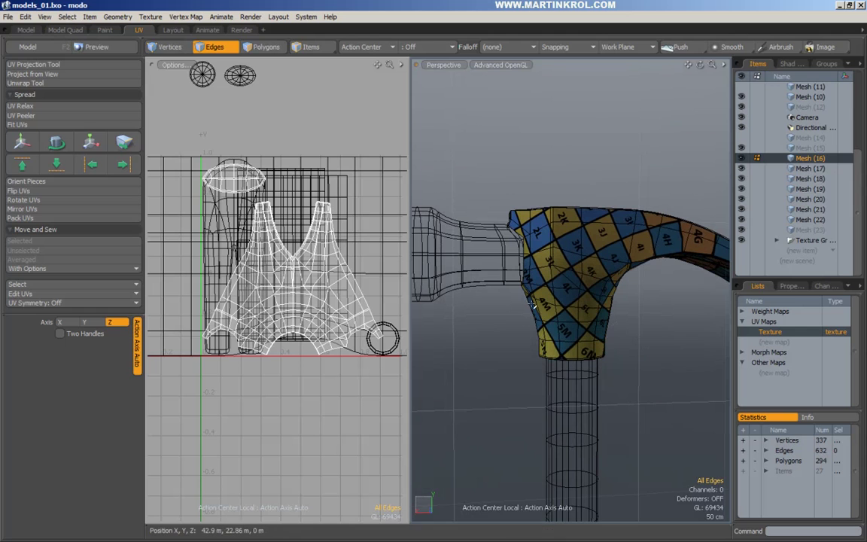
pyautogui.keyDown('alt'); pyautogui.moveTo(565, 232); pyautogui.dragTo(613, 251); pyautogui.keyUp('alt')
pyautogui.keyDown('alt'); pyautogui.moveTo(586, 282); pyautogui.dragTo(635, 325); pyautogui.keyUp('alt')
pyautogui.keyDown('alt'); pyautogui.moveTo(509, 292); pyautogui.dragTo(621, 311); pyautogui.keyUp('alt')
pyautogui.keyDown('alt'); pyautogui.moveTo(699, 267); pyautogui.dragTo(448, 279); pyautogui.keyUp('alt')
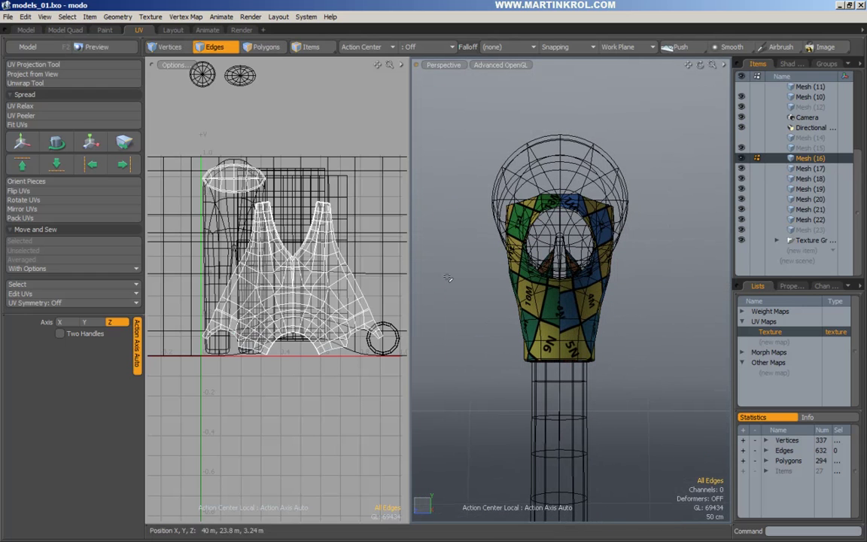
pyautogui.click(263, 47)
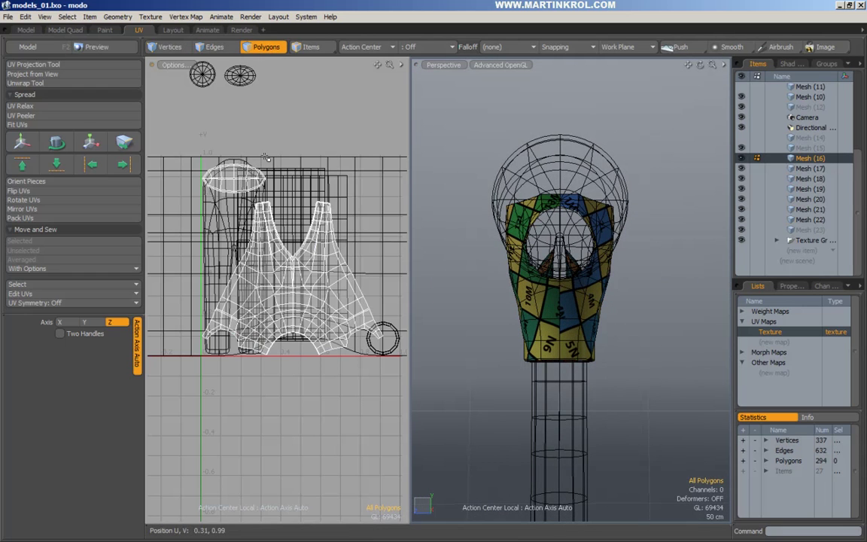
pyautogui.doubleClick(253, 174)
pyautogui.keyDown('alt'); pyautogui.moveTo(567, 342); pyautogui.dragTo(607, 280); pyautogui.keyUp('alt')
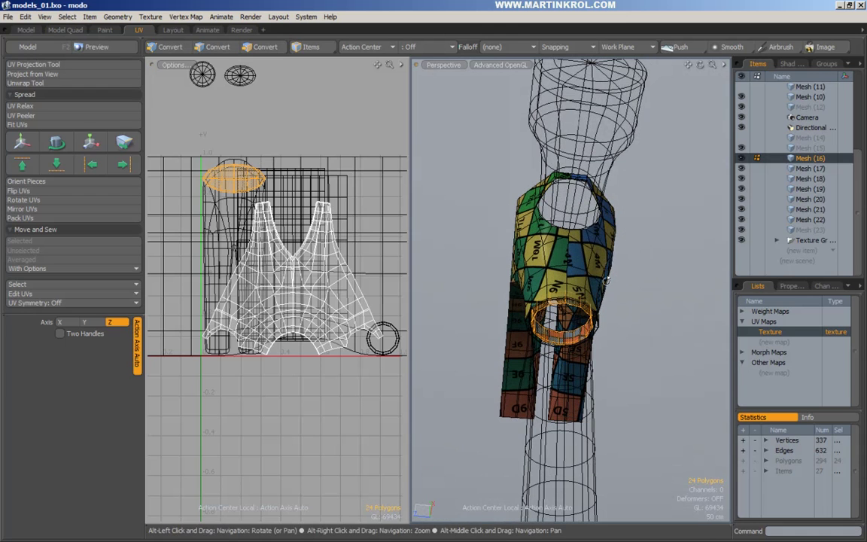
pyautogui.click(47, 65)
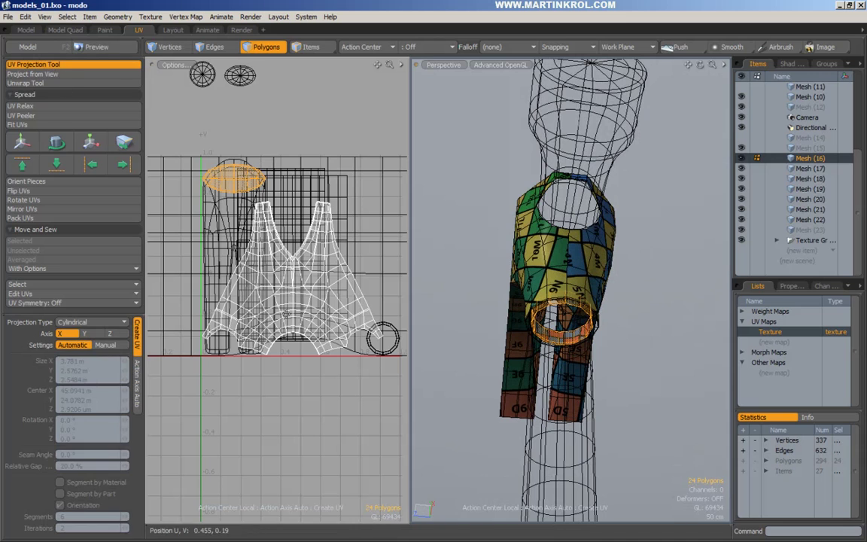
pyautogui.click(335, 278)
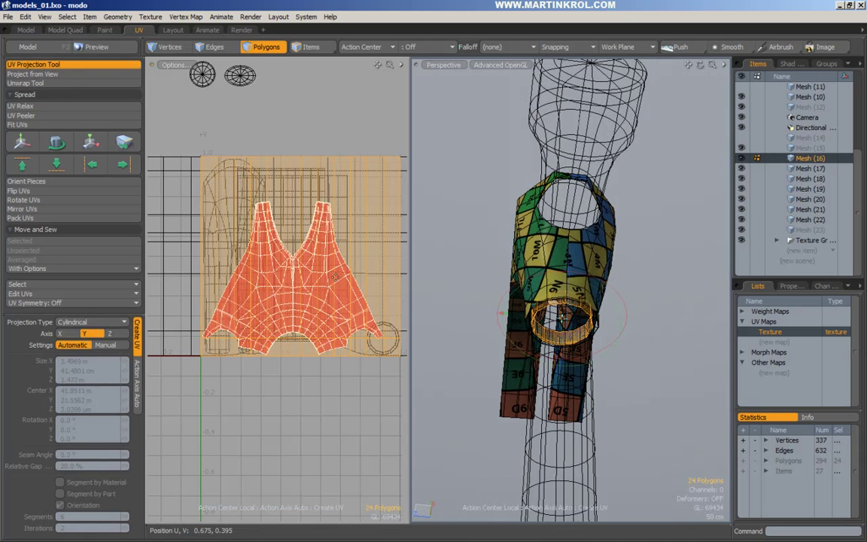
# Scale the inner ring's UVs down in V to a thin strip so the checker squares look even.
pyautogui.press('r')
pyautogui.moveTo(302, 188); pyautogui.dragTo(301, 243)
pyautogui.scroll(5, 521, 278)
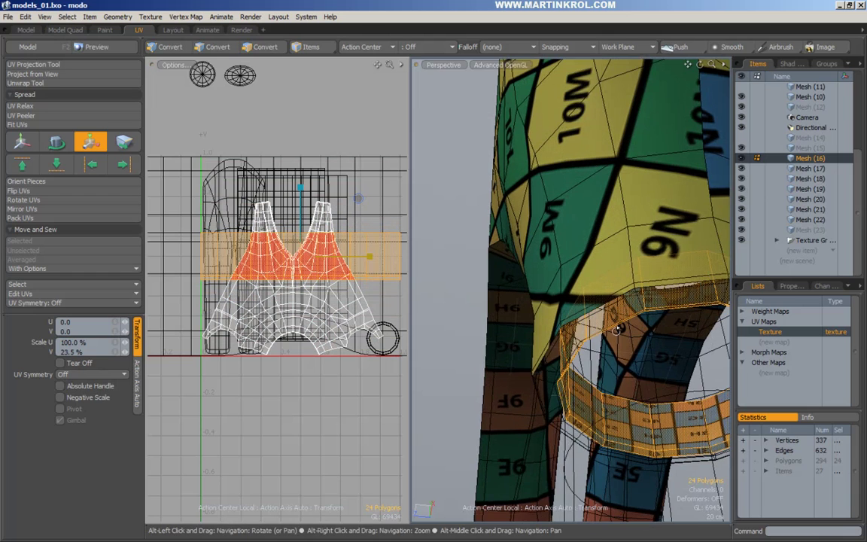
pyautogui.keyDown('alt'); pyautogui.moveTo(640, 393); pyautogui.dragTo(563, 296); pyautogui.keyUp('alt')
pyautogui.moveTo(302, 190); pyautogui.dragTo(301, 200)
pyautogui.press('q')
# Mirror the inner ring's UV strip horizontally by allowing negative scale and scaling it through zero in U so the labels read correctly.
pyautogui.press('r')
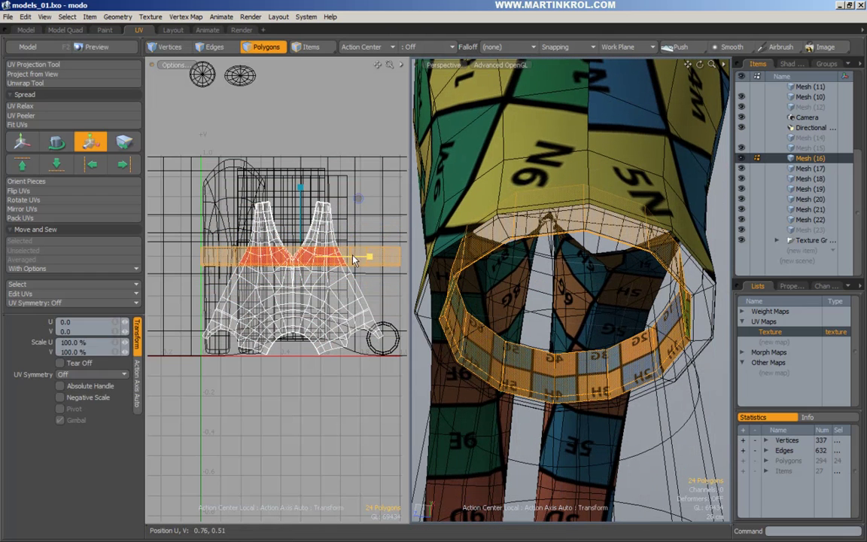
pyautogui.moveTo(369, 255); pyautogui.dragTo(299, 256)
pyautogui.hotkey('ctrl', 'z')
pyautogui.click(62, 398)
pyautogui.moveTo(357, 259); pyautogui.dragTo(230, 259)
pyautogui.press('q')
pyautogui.click(365, 203)
pyautogui.keyDown('ctrl'); pyautogui.keyDown('alt'); pyautogui.moveTo(365, 202); pyautogui.dragTo(334, 156); pyautogui.keyUp('alt'); pyautogui.keyUp('ctrl')
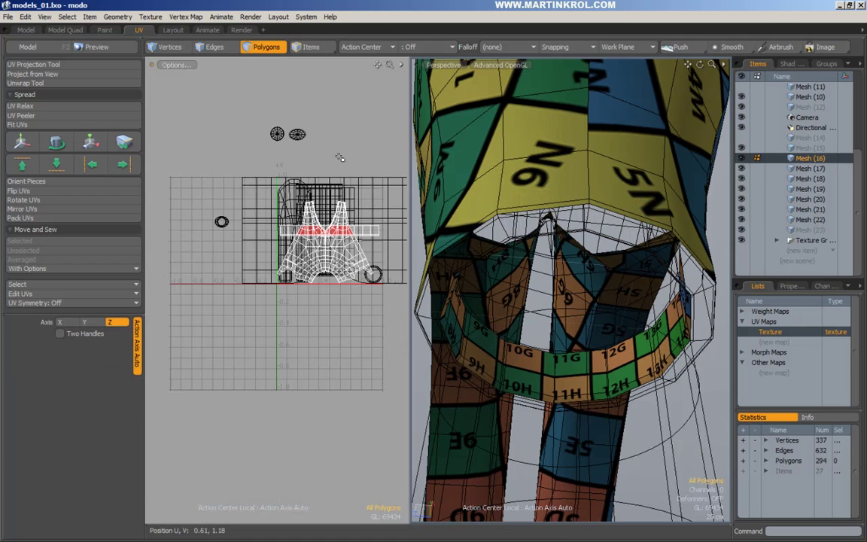
pyautogui.keyDown('ctrl'); pyautogui.keyDown('alt'); pyautogui.moveTo(653, 219); pyautogui.dragTo(618, 240); pyautogui.keyUp('alt'); pyautogui.keyUp('ctrl')
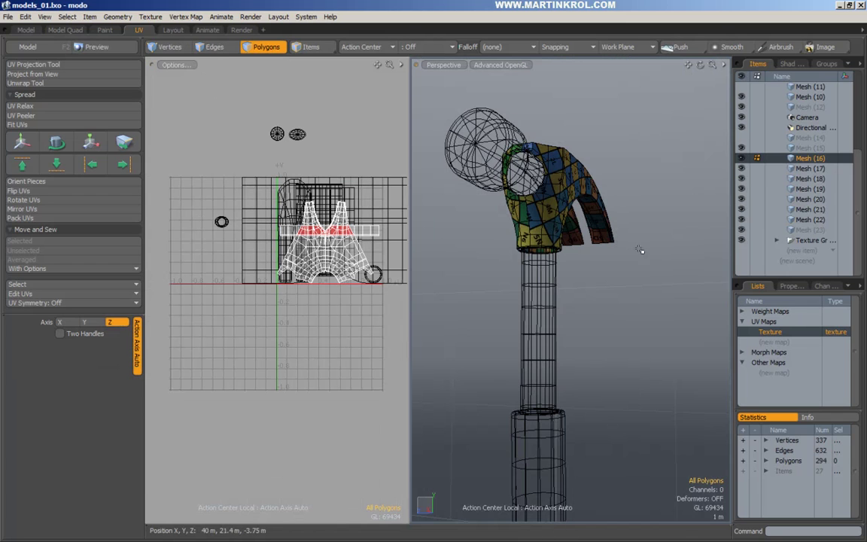
# Move the unwrapped hammer head geometry from Mesh (16) into Mesh (17) by cutting and pasting it, and clear the selection.
pyautogui.hotkey('ctrl', 'x')
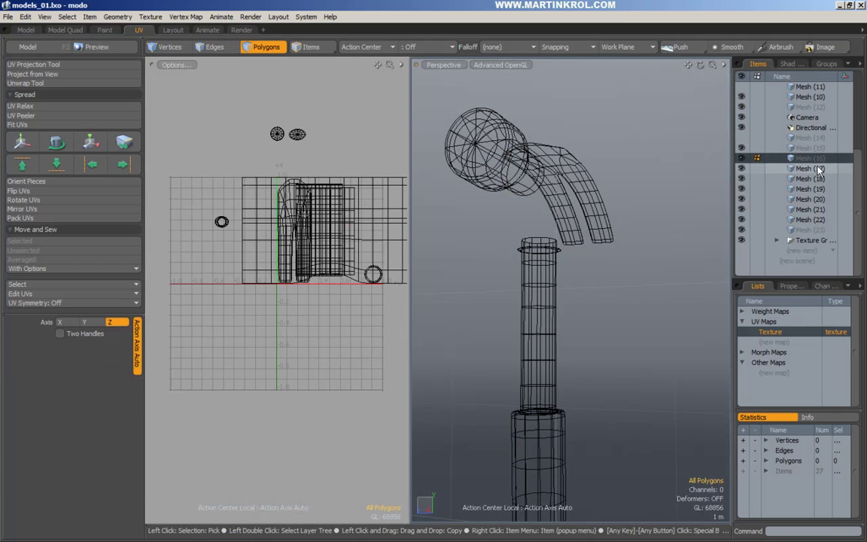
pyautogui.click(812, 230)
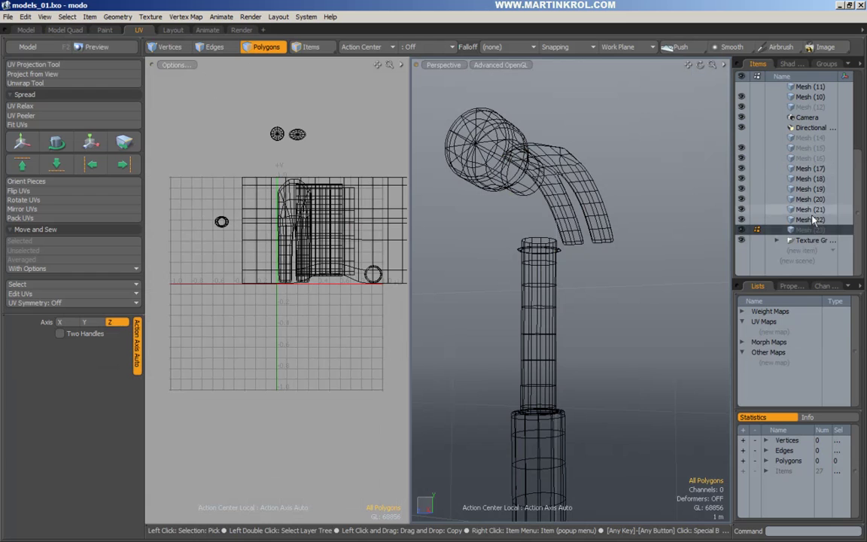
pyautogui.click(811, 170)
pyautogui.hotkey('ctrl', 'v')
pyautogui.scroll(-3, 584, 203)
pyautogui.keyDown('alt'); pyautogui.moveTo(582, 207); pyautogui.dragTo(558, 197); pyautogui.keyUp('alt')
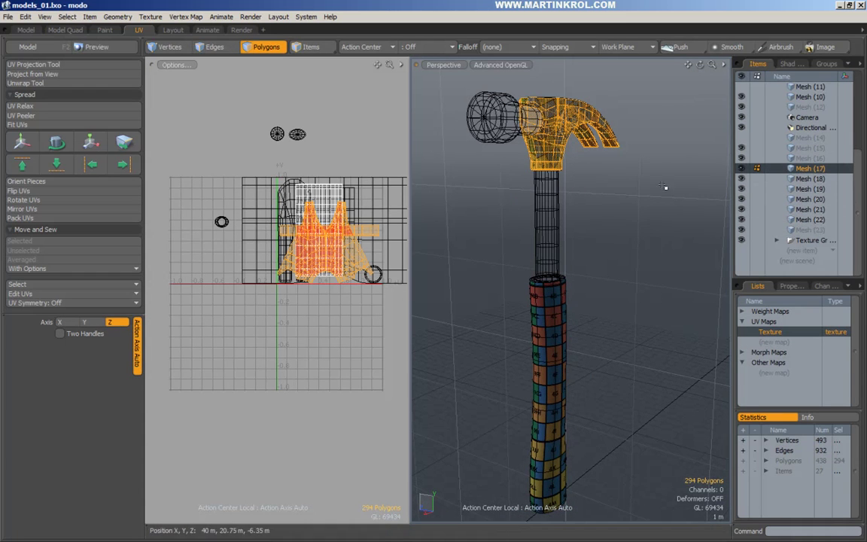
pyautogui.keyDown('alt'); pyautogui.moveTo(673, 191); pyautogui.dragTo(634, 176); pyautogui.keyUp('alt')
pyautogui.click(635, 176)
# Combine the geometry of Mesh (17) through Mesh (22) into Mesh (17) by cutting and pasting it.
pyautogui.keyDown('shift'); pyautogui.click(817, 219); pyautogui.keyUp('shift')
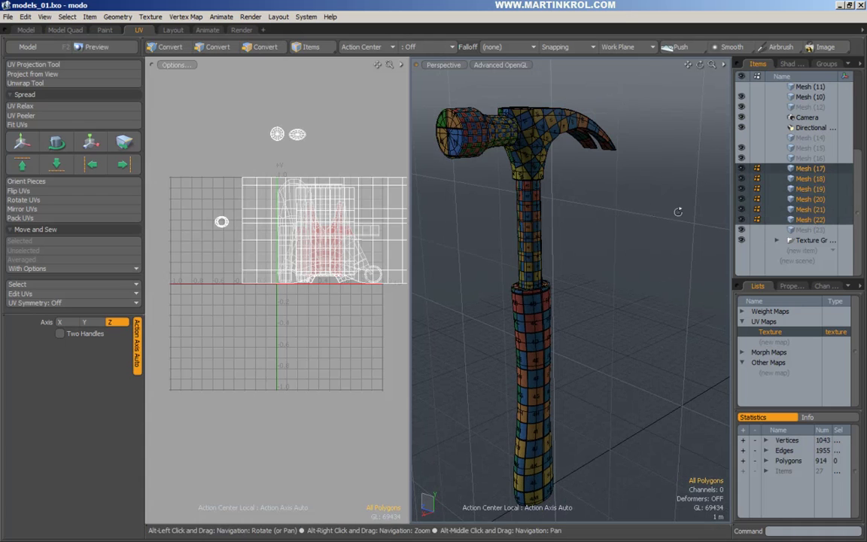
pyautogui.scroll(-3, 653, 217)
pyautogui.hotkey('ctrl', 'x')
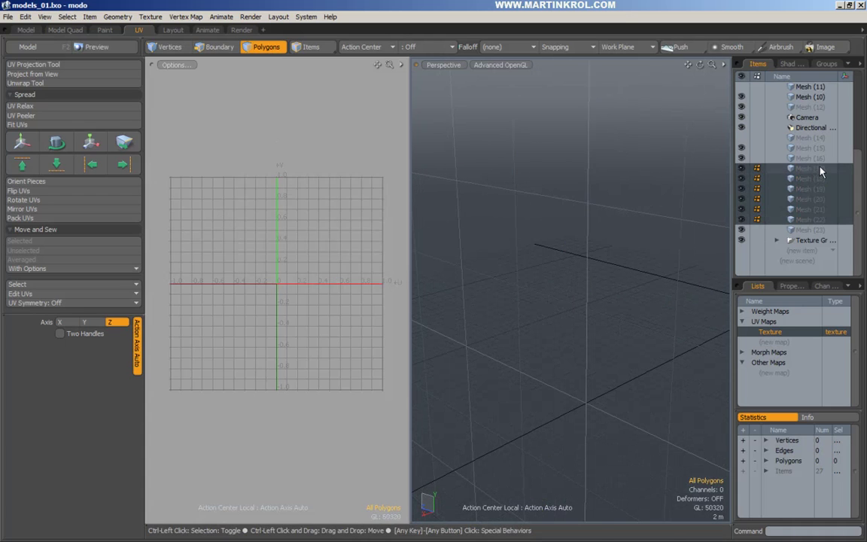
pyautogui.click(822, 167)
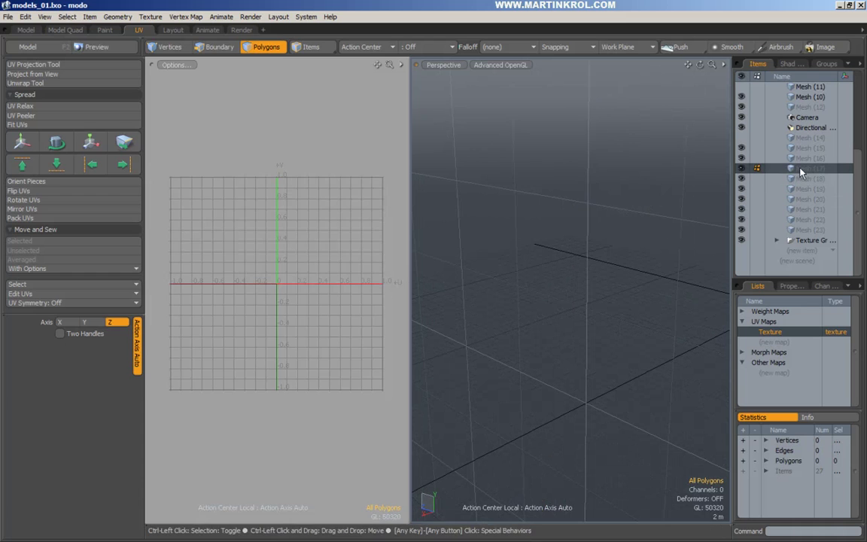
pyautogui.click(819, 168)
pyautogui.keyDown('alt'); pyautogui.moveTo(657, 210); pyautogui.dragTo(651, 201); pyautogui.keyUp('alt')
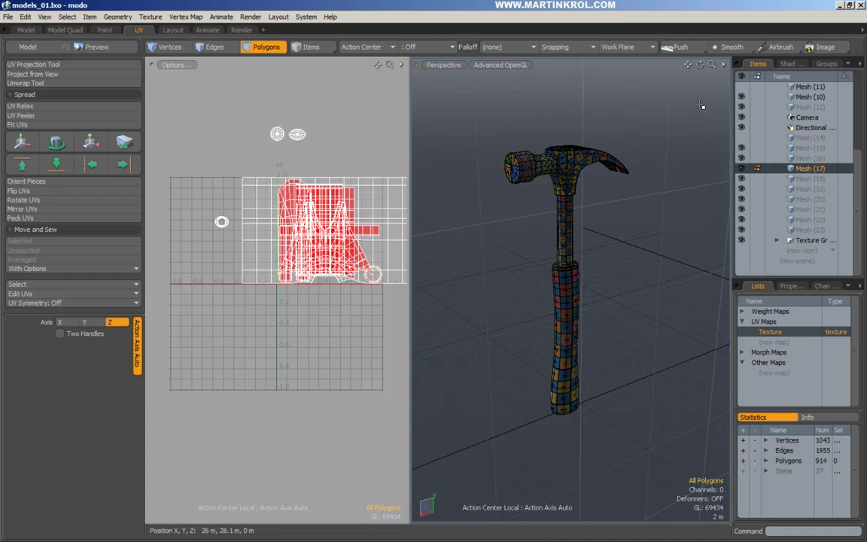
# Select all the hammer's polygons, merge their coincident vertices, and clear the selection.
pyautogui.moveTo(700, 103); pyautogui.dragTo(454, 439, button='middle')
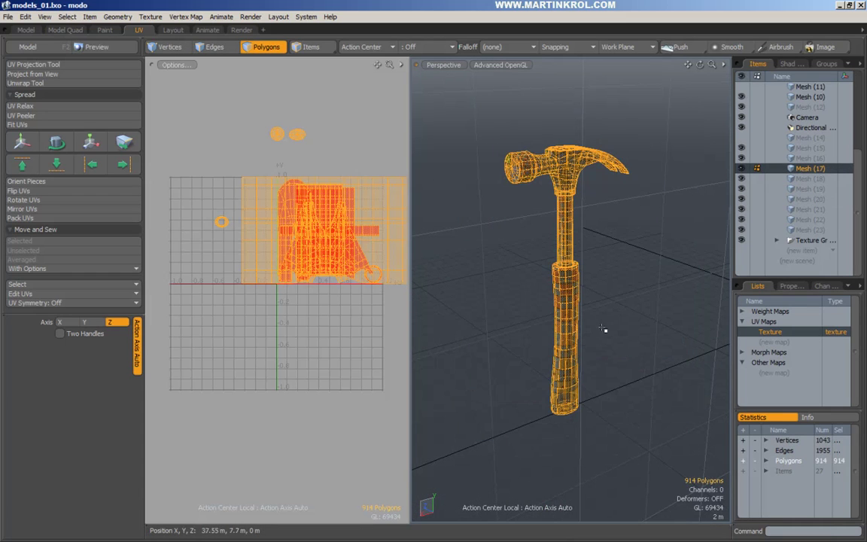
pyautogui.hotkey('ctrl', 'space')
pyautogui.click(573, 317)
pyautogui.click(520, 320)
pyautogui.click(508, 266)
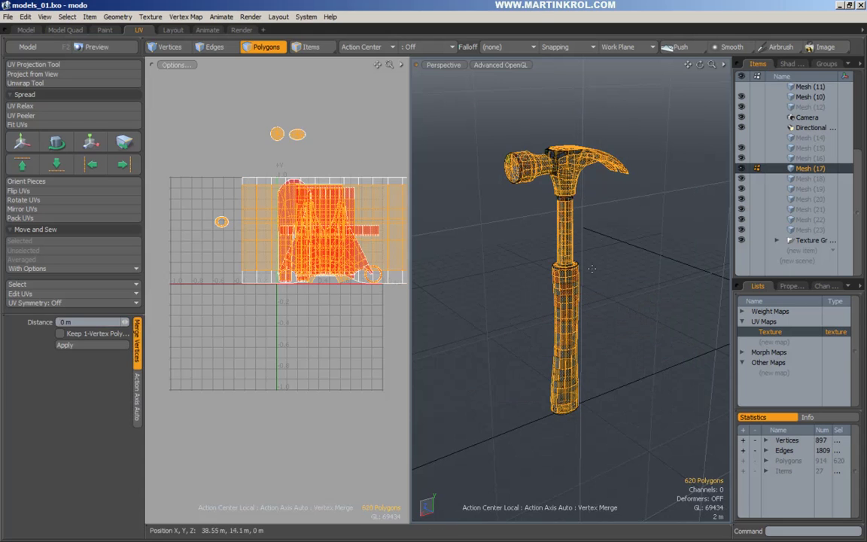
pyautogui.press('space')
pyautogui.click(595, 261)
# Pack the whole hammer's UV islands with Pack and Stretch enabled and 50 % gaps.
pyautogui.keyDown('alt'); pyautogui.moveTo(531, 210); pyautogui.dragTo(536, 251, button='middle'); pyautogui.keyUp('alt')
pyautogui.keyDown('alt'); pyautogui.moveTo(536, 251); pyautogui.dragTo(614, 206, button='right'); pyautogui.keyUp('alt')
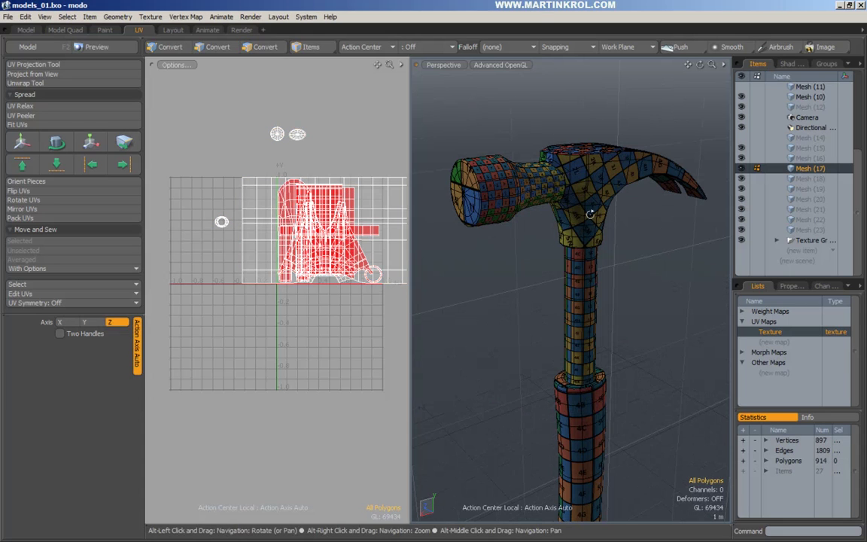
pyautogui.click(21, 217)
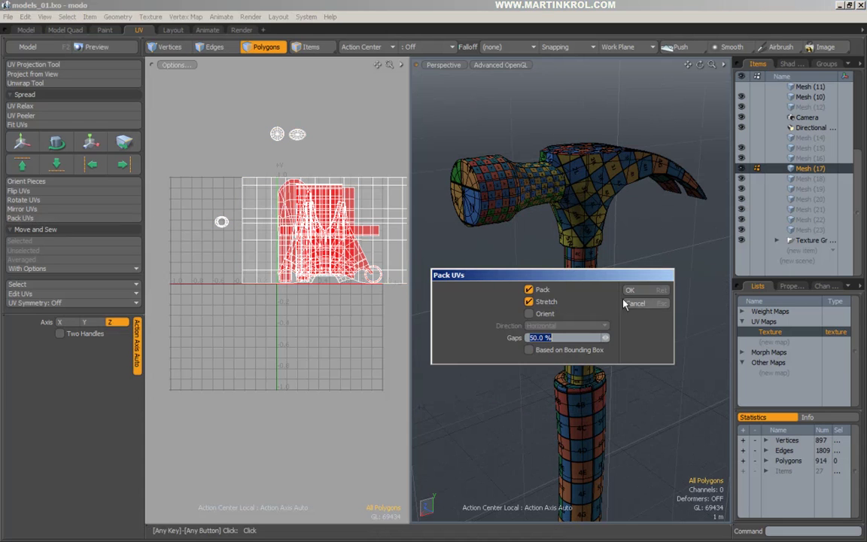
pyautogui.click(631, 291)
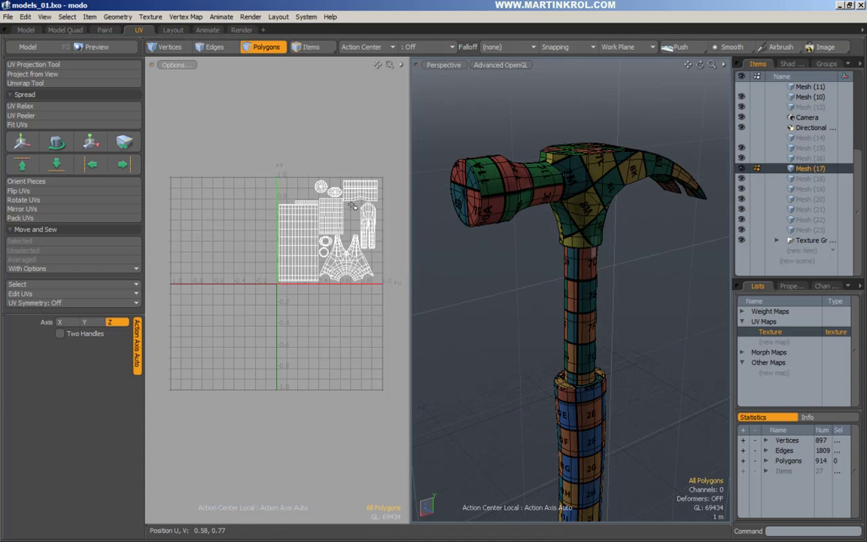
# Examine the checker texture around the hammer's head, neck and handle for consistent square size and orientation.
pyautogui.keyDown('alt'); pyautogui.moveTo(538, 225); pyautogui.dragTo(616, 218); pyautogui.keyUp('alt')
pyautogui.keyDown('alt'); pyautogui.moveTo(616, 218); pyautogui.dragTo(570, 241, button='right'); pyautogui.keyUp('alt')
pyautogui.keyDown('alt'); pyautogui.moveTo(566, 201); pyautogui.dragTo(568, 141, button='middle'); pyautogui.keyUp('alt')
pyautogui.keyDown('alt'); pyautogui.moveTo(577, 225); pyautogui.dragTo(539, 280); pyautogui.keyUp('alt')
pyautogui.keyDown('alt'); pyautogui.moveTo(532, 153); pyautogui.dragTo(555, 298, button='middle'); pyautogui.keyUp('alt')
pyautogui.keyDown('alt'); pyautogui.moveTo(538, 219); pyautogui.dragTo(603, 200, button='right'); pyautogui.keyUp('alt')
pyautogui.keyDown('alt'); pyautogui.moveTo(456, 214); pyautogui.dragTo(632, 257); pyautogui.keyUp('alt')
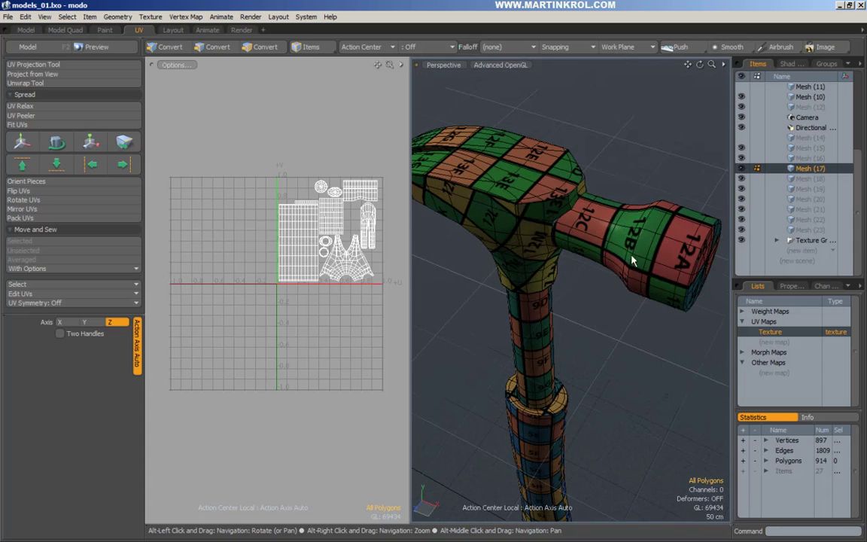
pyautogui.keyDown('alt'); pyautogui.moveTo(529, 243); pyautogui.dragTo(599, 287); pyautogui.keyUp('alt')
pyautogui.keyDown('alt'); pyautogui.moveTo(578, 292); pyautogui.dragTo(563, 335, button='right'); pyautogui.keyUp('alt')
pyautogui.keyDown('alt'); pyautogui.moveTo(563, 335); pyautogui.dragTo(536, 301); pyautogui.keyUp('alt')
# Examine the packed UV island layout alongside the fully textured hammer.
pyautogui.keyDown('alt'); pyautogui.moveTo(358, 227); pyautogui.dragTo(397, 225, button='right'); pyautogui.keyUp('alt')
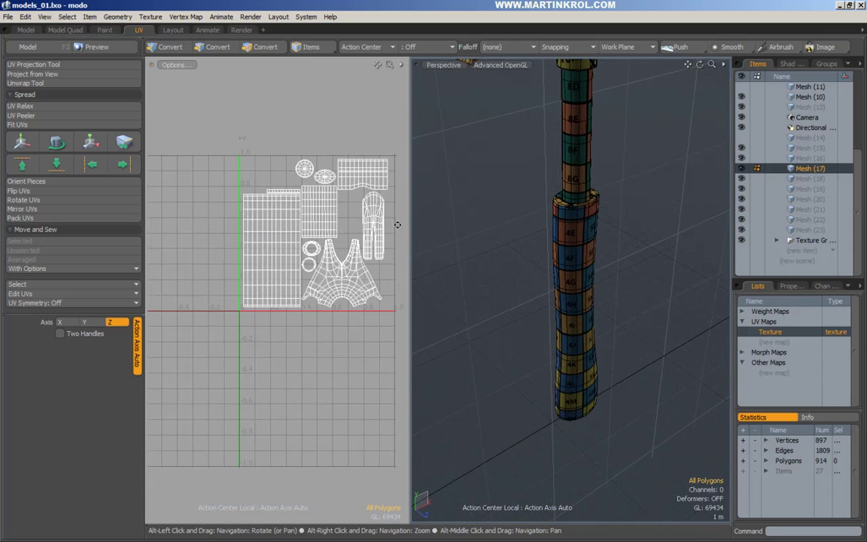
pyautogui.keyDown('alt'); pyautogui.moveTo(361, 229); pyautogui.dragTo(322, 270); pyautogui.keyUp('alt')
pyautogui.keyDown('alt'); pyautogui.moveTo(322, 271); pyautogui.dragTo(347, 269, button='right'); pyautogui.keyUp('alt')
pyautogui.keyDown('alt'); pyautogui.moveTo(580, 260); pyautogui.dragTo(545, 263, button='right'); pyautogui.keyUp('alt')
pyautogui.keyDown('alt'); pyautogui.moveTo(546, 264); pyautogui.dragTo(590, 239); pyautogui.keyUp('alt')
pyautogui.keyDown('alt'); pyautogui.moveTo(590, 240); pyautogui.dragTo(629, 302, button='middle'); pyautogui.keyUp('alt')
pyautogui.keyDown('alt'); pyautogui.moveTo(629, 302); pyautogui.dragTo(689, 263); pyautogui.keyUp('alt')
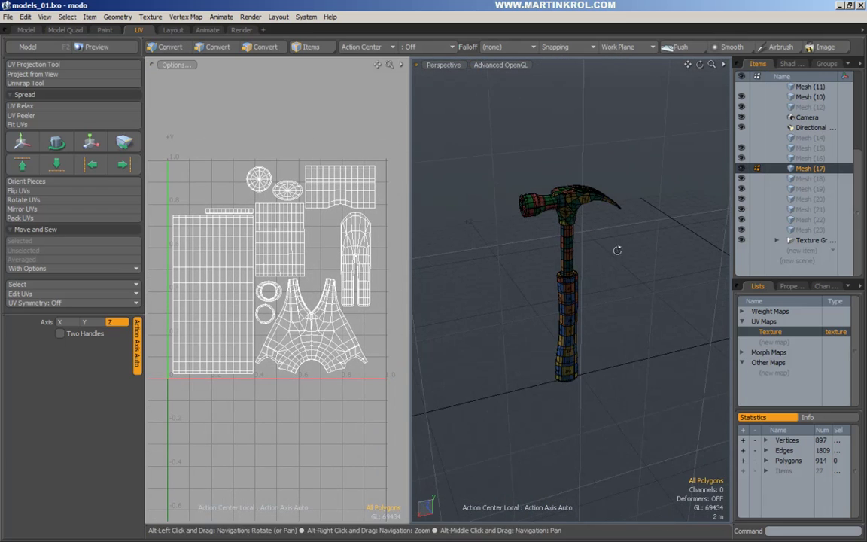
pyautogui.keyDown('alt'); pyautogui.moveTo(640, 254); pyautogui.dragTo(624, 243); pyautogui.keyUp('alt')
pyautogui.click(32, 64)
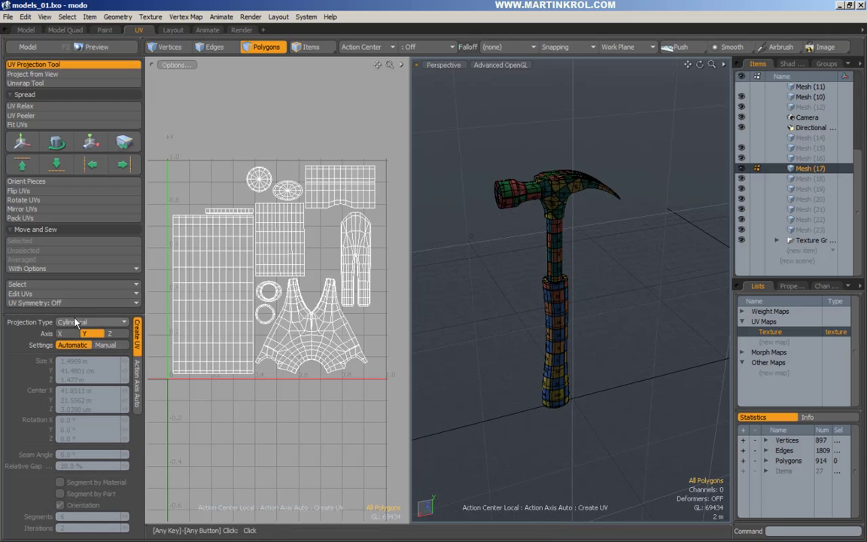
pyautogui.click(173, 48)
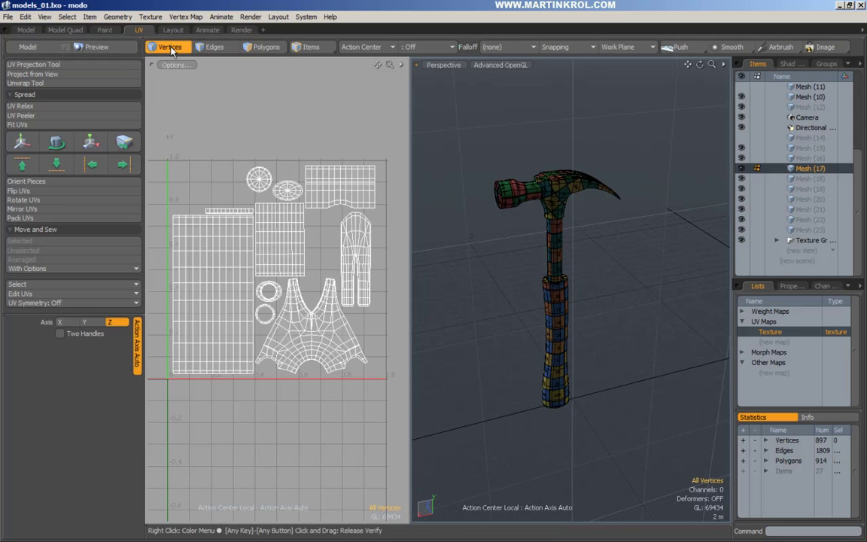
pyautogui.keyDown('alt'); pyautogui.moveTo(603, 151); pyautogui.dragTo(583, 165); pyautogui.keyUp('alt')
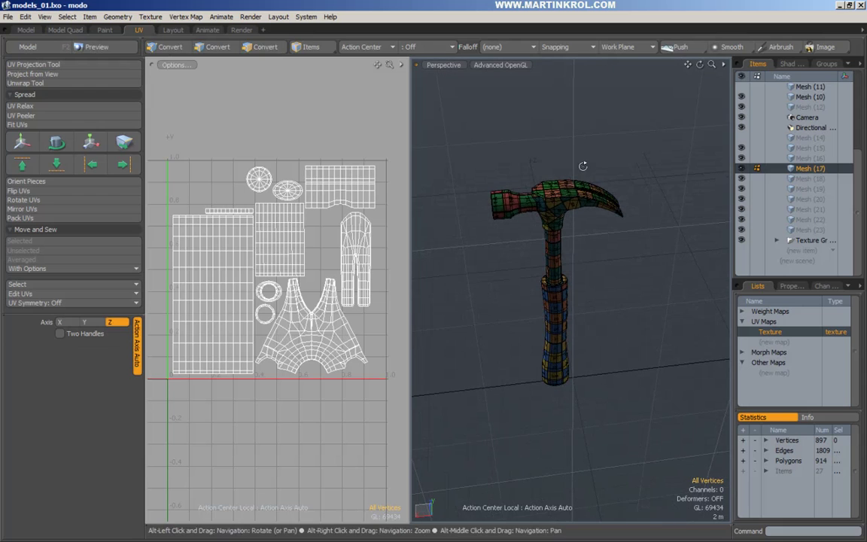
pyautogui.keyDown('alt'); pyautogui.moveTo(557, 195); pyautogui.dragTo(530, 177); pyautogui.keyUp('alt')
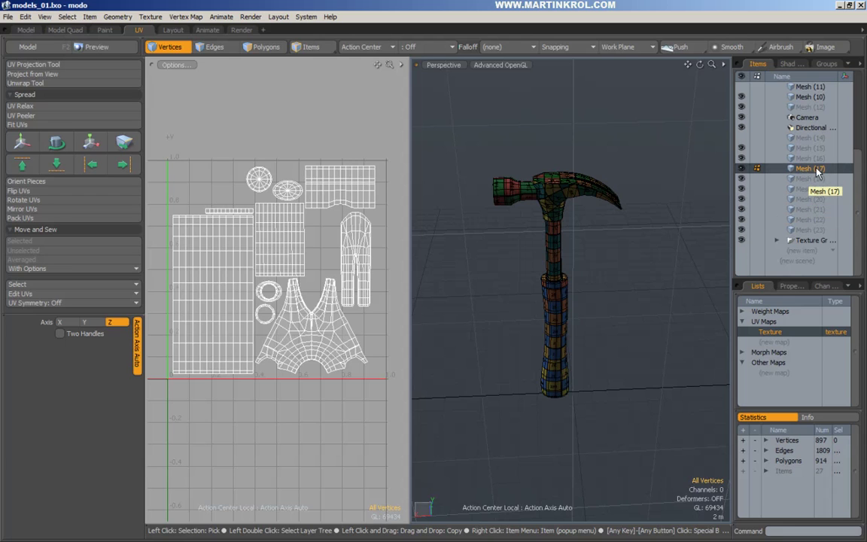
pyautogui.click(676, 295)
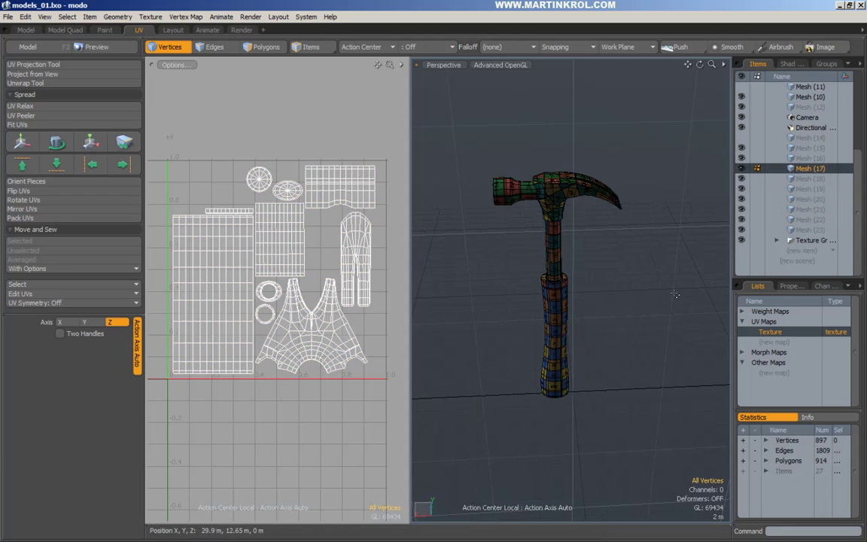
# Check which polygons are connected by extending a selection from a polygon on the hammer head, and clear the selection.
pyautogui.keyDown('alt'); pyautogui.moveTo(560, 205); pyautogui.dragTo(566, 190); pyautogui.keyUp('alt')
pyautogui.scroll(6, 564, 190)
pyautogui.scroll(5, 560, 190)
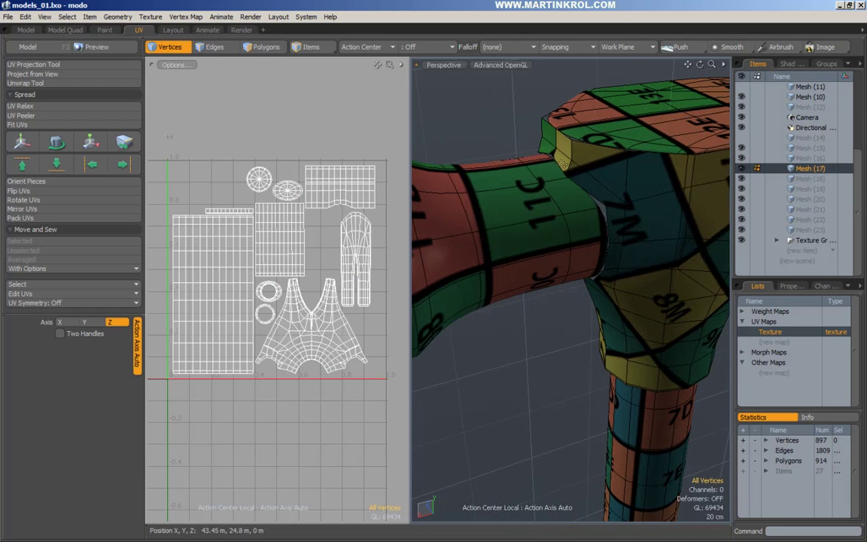
pyautogui.scroll(-3, 548, 157)
pyautogui.click(277, 47)
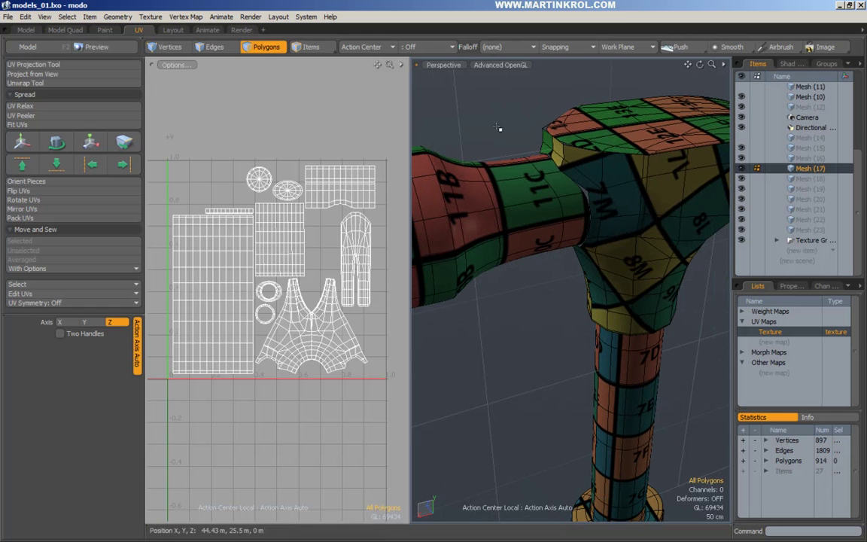
pyautogui.click(633, 140)
pyautogui.keyDown('alt'); pyautogui.moveTo(631, 138); pyautogui.dragTo(603, 145); pyautogui.keyUp('alt')
pyautogui.press(']')
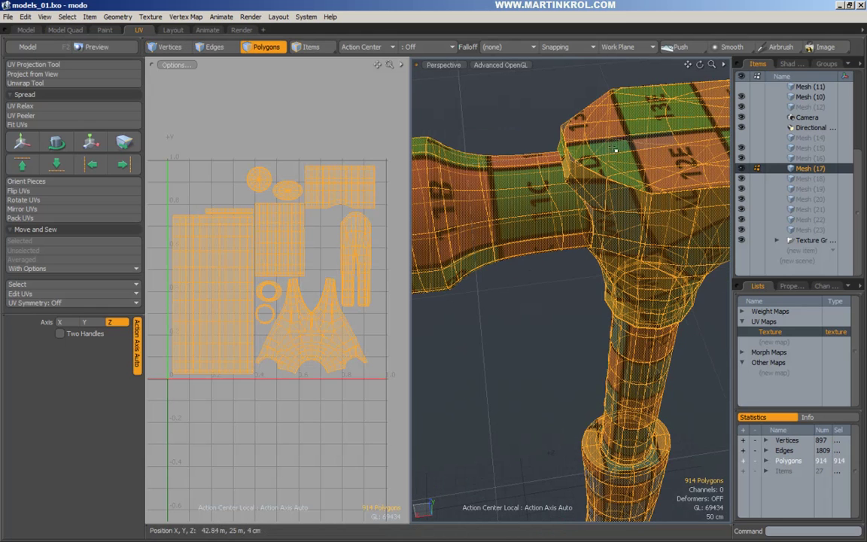
pyautogui.click(528, 165)
pyautogui.click(528, 142)
# Select three polygons along the top of the hammer head and clear the selection.
pyautogui.keyDown('alt'); pyautogui.moveTo(528, 142); pyautogui.dragTo(566, 153); pyautogui.keyUp('alt')
pyautogui.scroll(3, 568, 154)
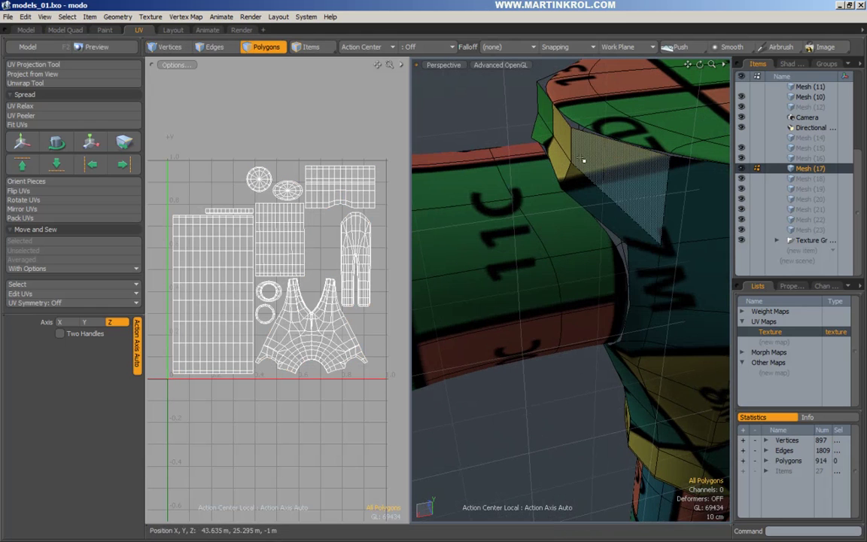
pyautogui.scroll(-2, 489, 144)
pyautogui.moveTo(564, 270)
pyautogui.keyDown('alt'); pyautogui.mouseDown()
pyautogui.moveTo(593, 276)
pyautogui.moveTo(593, 237)
pyautogui.moveTo(579, 256)
pyautogui.moveTo(585, 266)
pyautogui.moveTo(547, 223)
pyautogui.moveTo(560, 308)
pyautogui.mouseUp(); pyautogui.keyUp('alt')
pyautogui.click(529, 158)
pyautogui.moveTo(585, 187); pyautogui.dragTo(692, 178)
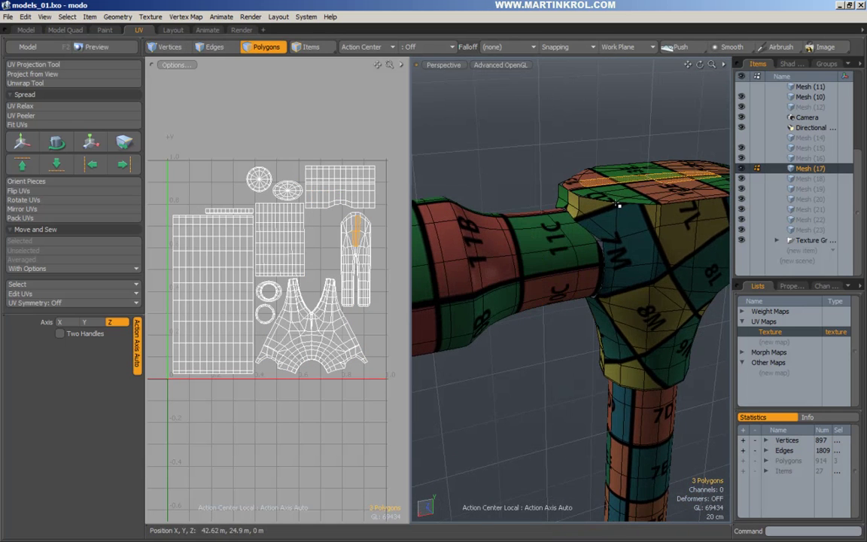
pyautogui.moveTo(540, 184); pyautogui.dragTo(608, 235)
pyautogui.moveTo(497, 172); pyautogui.dragTo(500, 181)
pyautogui.keyDown('alt'); pyautogui.moveTo(500, 181); pyautogui.dragTo(542, 241); pyautogui.keyUp('alt')
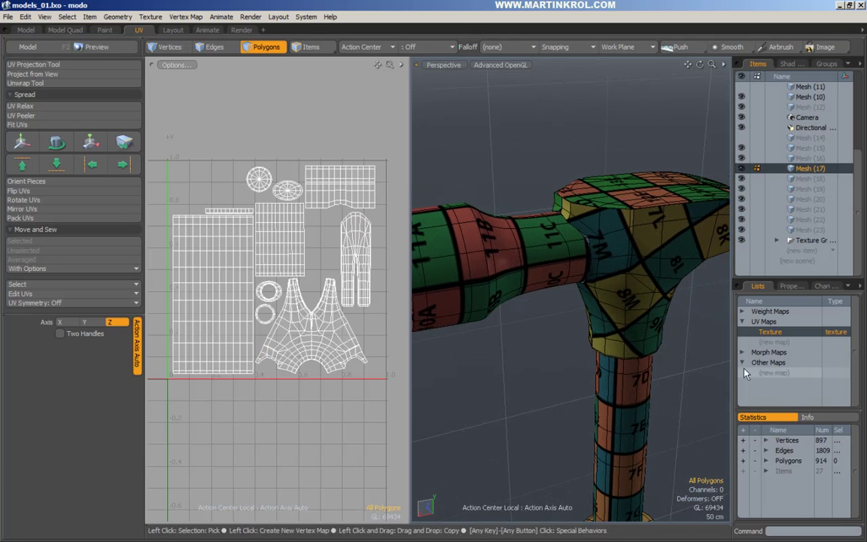
# Enlarge the statistics list and select all of the mesh's Subdivs polygons by type.
pyautogui.moveTo(733, 358); pyautogui.dragTo(677, 359)
pyautogui.moveTo(746, 411); pyautogui.dragTo(746, 367)
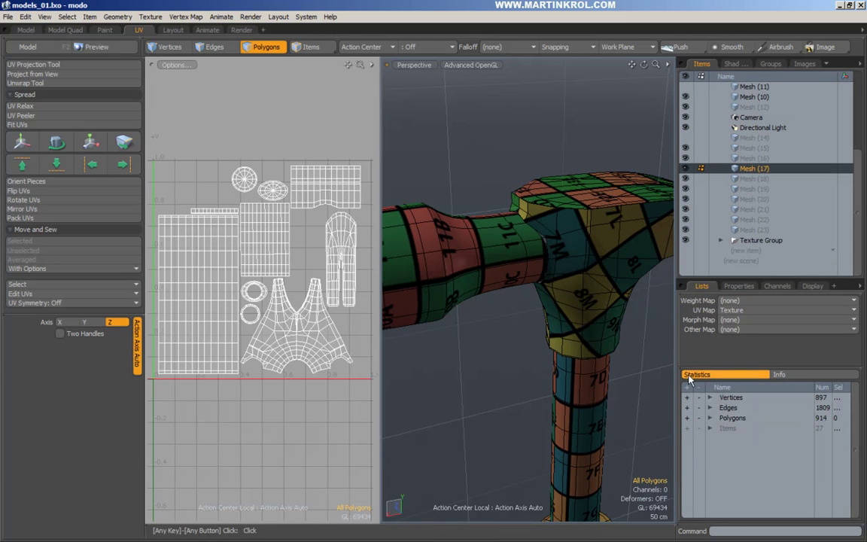
pyautogui.click(710, 418)
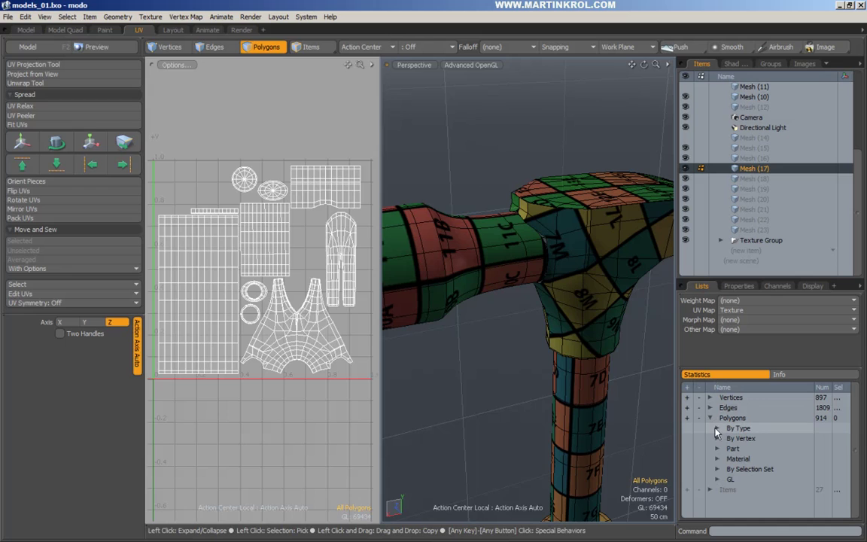
pyautogui.click(716, 429)
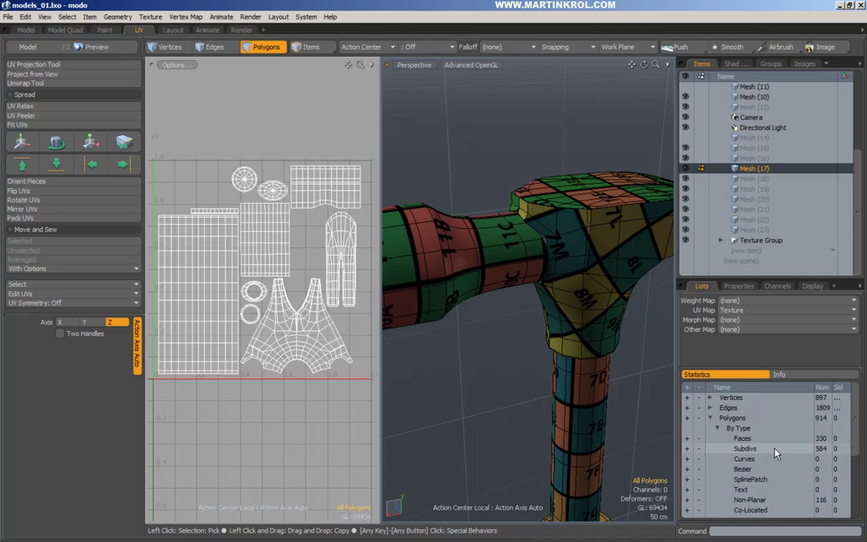
pyautogui.click(686, 448)
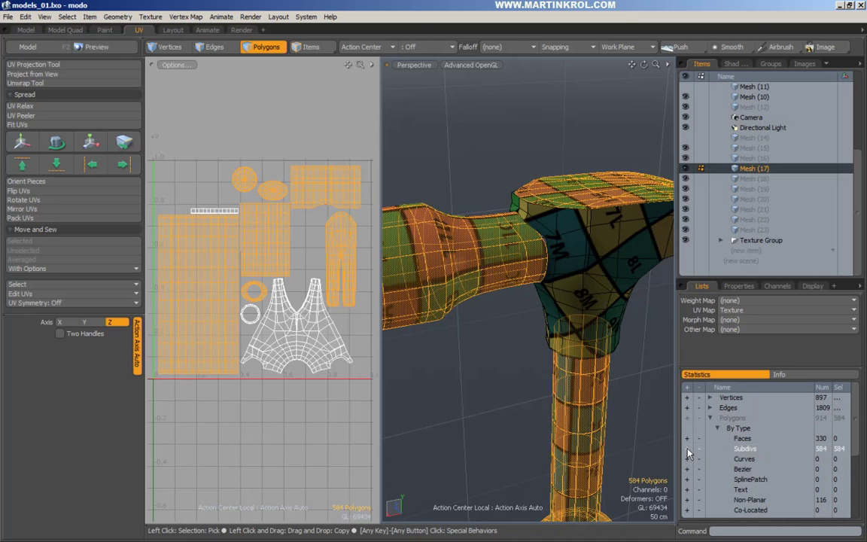
# Inspect the selected Subdivs polygons across the hammer and toggle their subdivision off and on.
pyautogui.keyDown('alt'); pyautogui.moveTo(554, 397); pyautogui.dragTo(515, 389, button='right'); pyautogui.keyUp('alt')
pyautogui.keyDown('alt'); pyautogui.moveTo(515, 389); pyautogui.dragTo(518, 247, button='middle'); pyautogui.keyUp('alt')
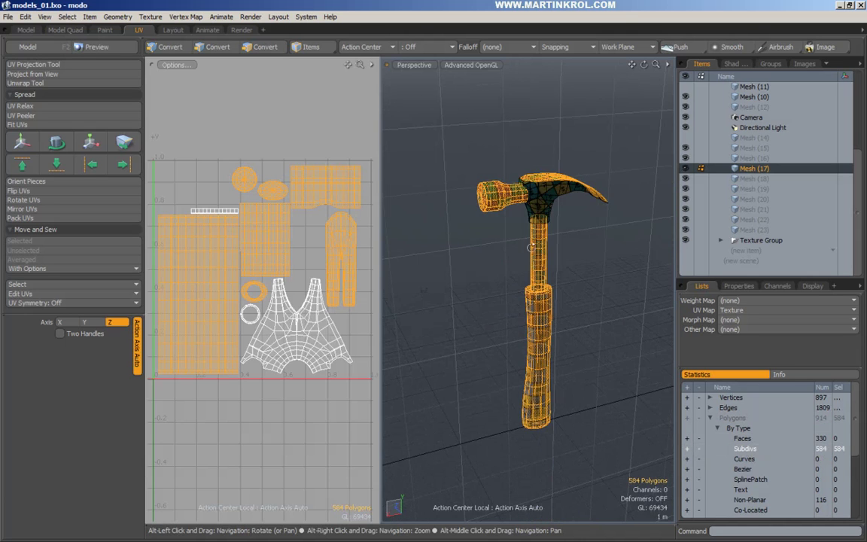
pyautogui.keyDown('alt'); pyautogui.moveTo(530, 252); pyautogui.dragTo(512, 288); pyautogui.keyUp('alt')
pyautogui.keyDown('alt'); pyautogui.moveTo(582, 217); pyautogui.dragTo(565, 308, button='middle'); pyautogui.keyUp('alt')
pyautogui.keyDown('alt'); pyautogui.moveTo(478, 294); pyautogui.dragTo(525, 280, button='right'); pyautogui.keyUp('alt')
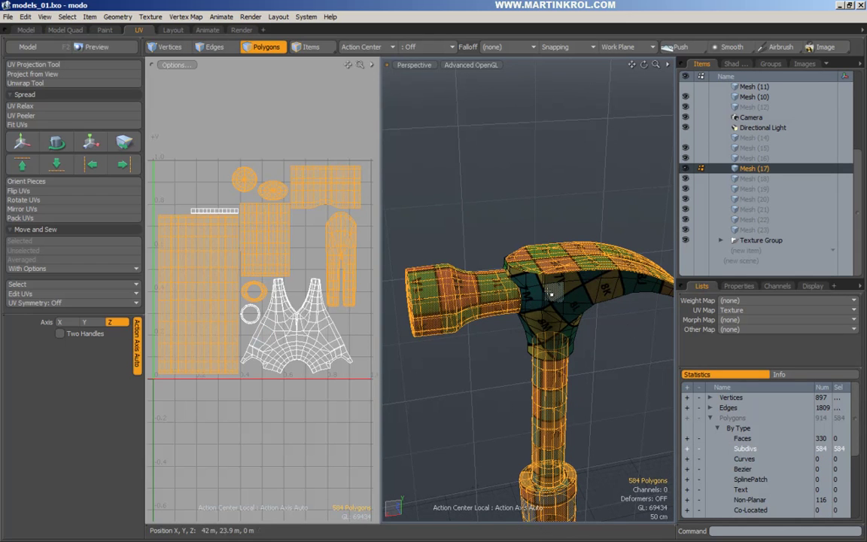
pyautogui.press('Tab')
pyautogui.press('Tab')
pyautogui.press('Tab')
pyautogui.press('Tab')
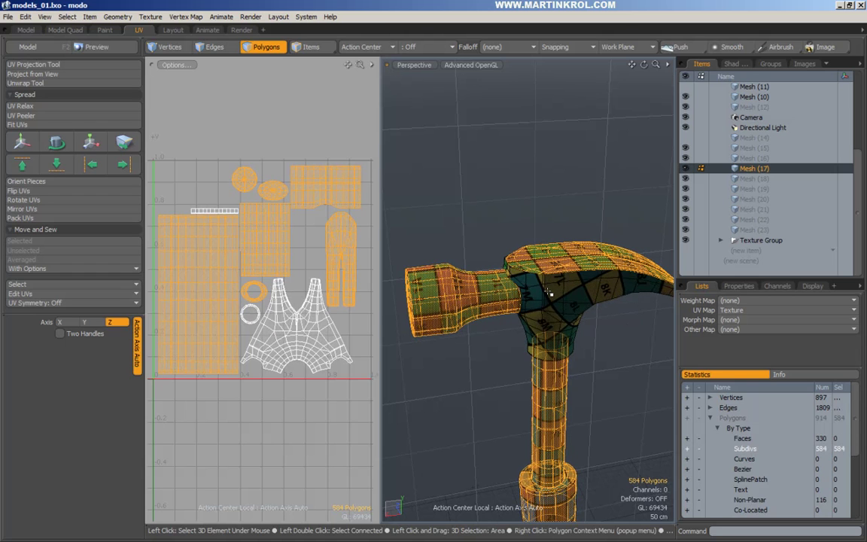
pyautogui.keyDown('ctrl'); pyautogui.keyDown('alt'); pyautogui.moveTo(548, 292); pyautogui.dragTo(540, 281); pyautogui.keyUp('alt'); pyautogui.keyUp('ctrl')
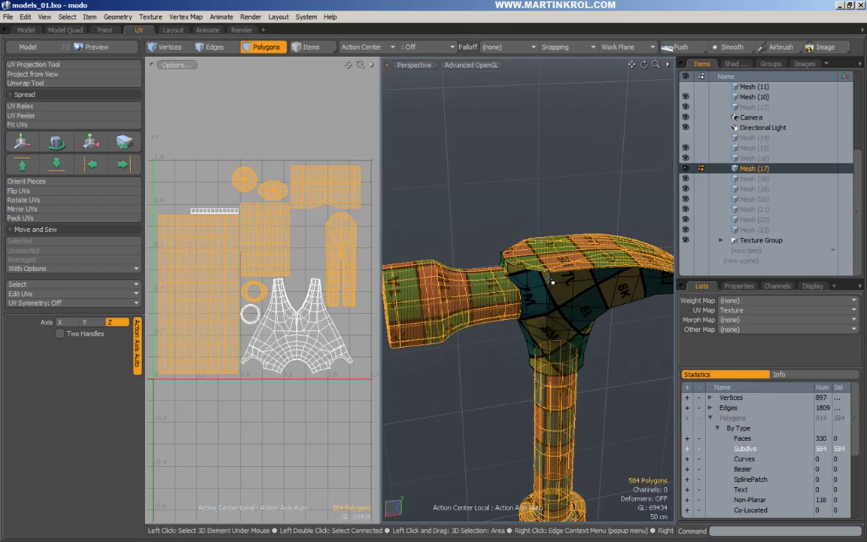
pyautogui.moveTo(552, 277)
pyautogui.keyDown('ctrl'); pyautogui.keyDown('alt'); pyautogui.mouseDown()
pyautogui.moveTo(520, 260)
pyautogui.moveTo(477, 317)
pyautogui.mouseUp(); pyautogui.keyUp('alt'); pyautogui.keyUp('ctrl')
# Replace the selection with four polygons on the round striking end of the head and toggle their subdivision repeatedly.
pyautogui.click(482, 239)
pyautogui.press('Tab')
pyautogui.press('Tab')
pyautogui.press('Tab')
pyautogui.press('Tab')
pyautogui.press('Tab')
pyautogui.press('Tab')
pyautogui.press('Tab')
pyautogui.press('Tab')
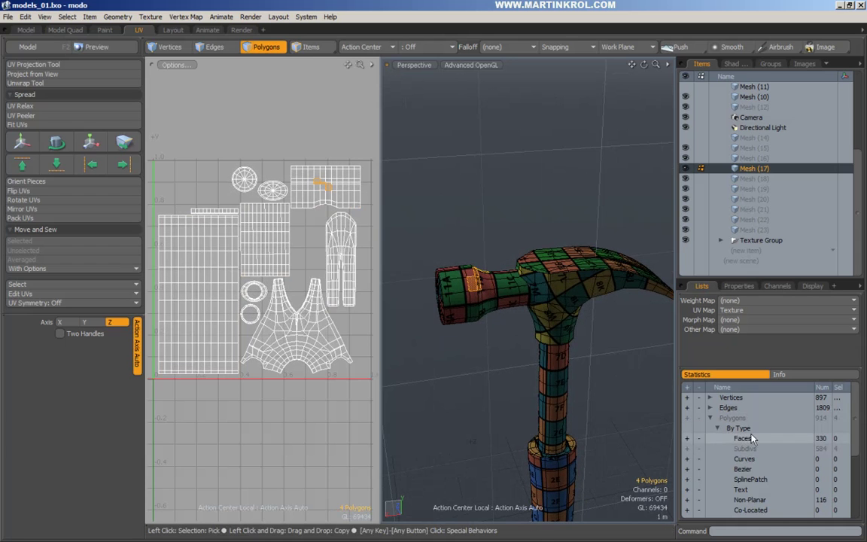
# Move all Subdivs polygons from Mesh (17) into the empty Mesh (18) and turn off their subdivision.
pyautogui.click(661, 339)
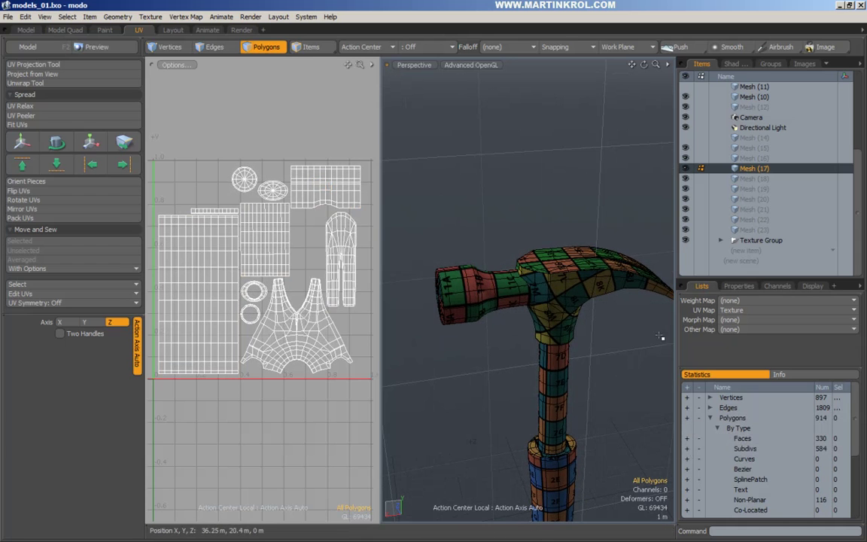
pyautogui.click(688, 448)
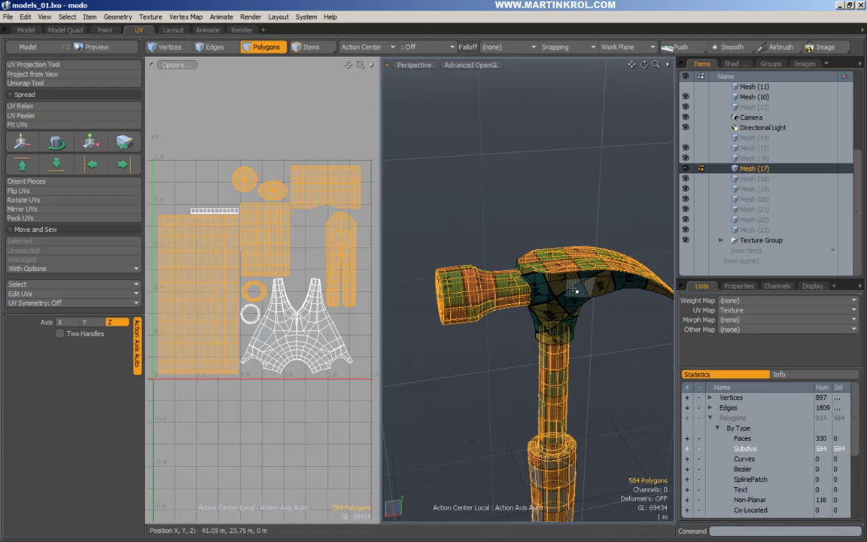
pyautogui.hotkey('ctrl', 'x')
pyautogui.click(759, 181)
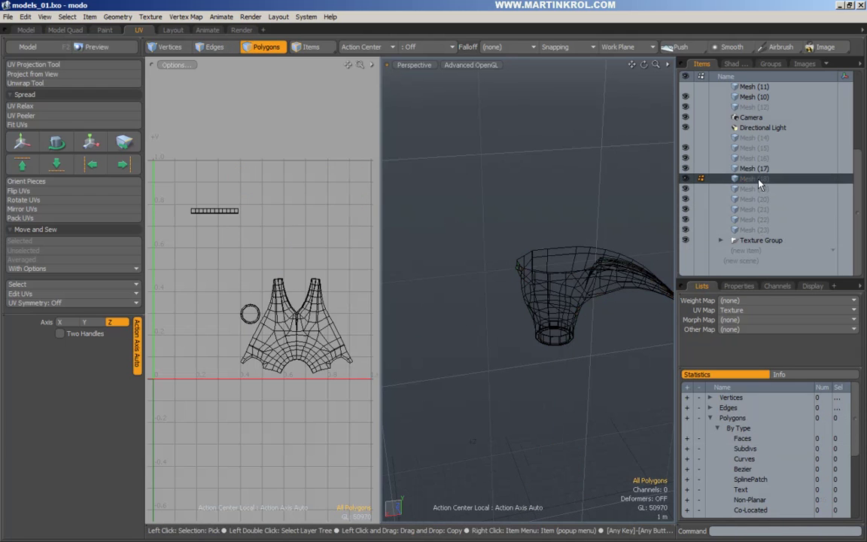
pyautogui.hotkey('ctrl', 'v')
pyautogui.click(607, 194)
pyautogui.press('Tab')
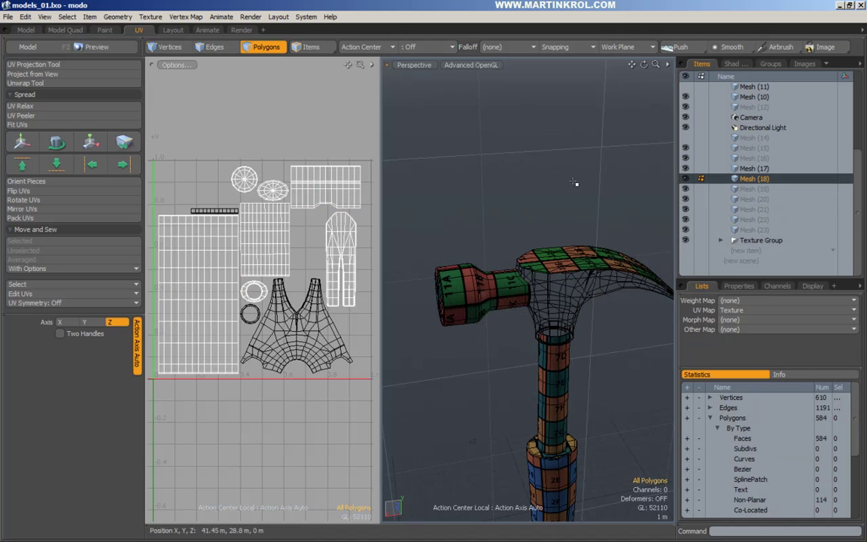
# Select all polygons of the hammer parts in Mesh (18) and move them back into Mesh (17).
pyautogui.keyDown('alt'); pyautogui.moveTo(555, 180); pyautogui.dragTo(554, 205, button='right'); pyautogui.keyUp('alt')
pyautogui.keyDown('alt'); pyautogui.moveTo(554, 205); pyautogui.dragTo(521, 196, button='middle'); pyautogui.keyUp('alt')
pyautogui.keyDown('alt'); pyautogui.moveTo(482, 196); pyautogui.dragTo(450, 197, button='right'); pyautogui.keyUp('alt')
pyautogui.moveTo(436, 161); pyautogui.dragTo(674, 523, button='middle')
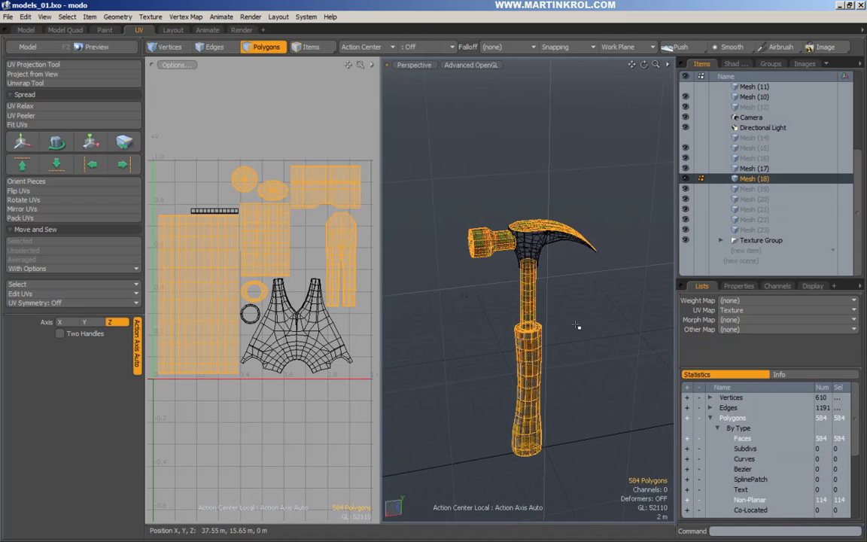
pyautogui.hotkey('ctrl', 'x')
pyautogui.click(768, 170)
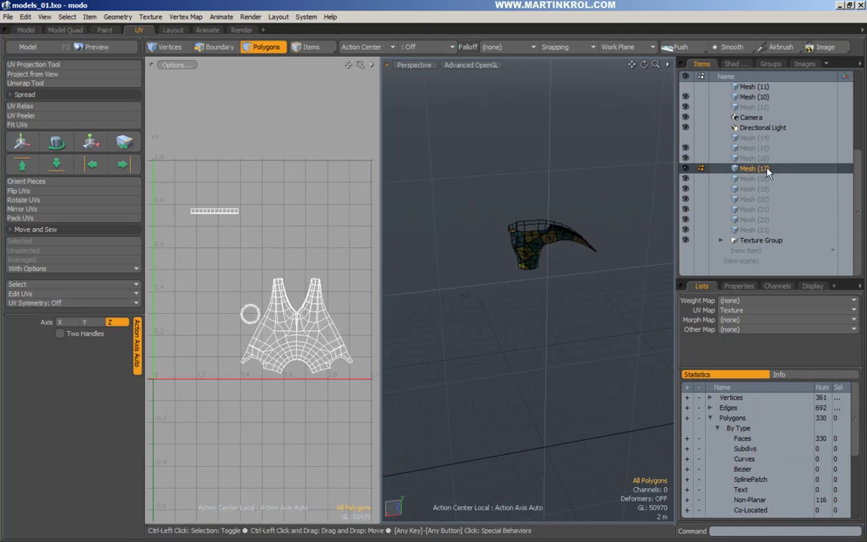
pyautogui.hotkey('ctrl', 'v')
# Select every polygon of the recombined hammer in Mesh (17) and merge its coincident vertices.
pyautogui.click(566, 191)
pyautogui.keyDown('alt'); pyautogui.moveTo(537, 193); pyautogui.dragTo(556, 194, button='right'); pyautogui.keyUp('alt')
pyautogui.moveTo(621, 159); pyautogui.dragTo(332, 538, button='middle')
pyautogui.moveTo(642, 155); pyautogui.dragTo(463, 425, button='middle')
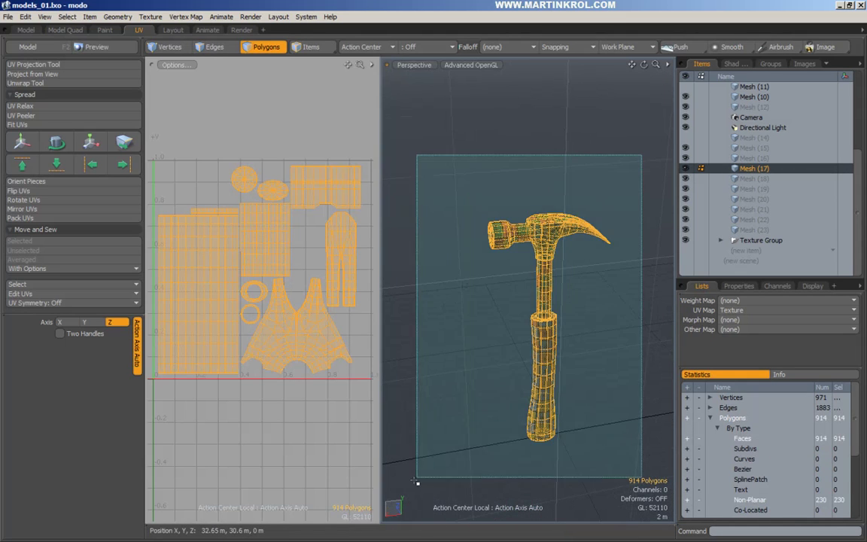
pyautogui.hotkey('ctrl', 'm')
pyautogui.click(476, 305)
pyautogui.press('space')
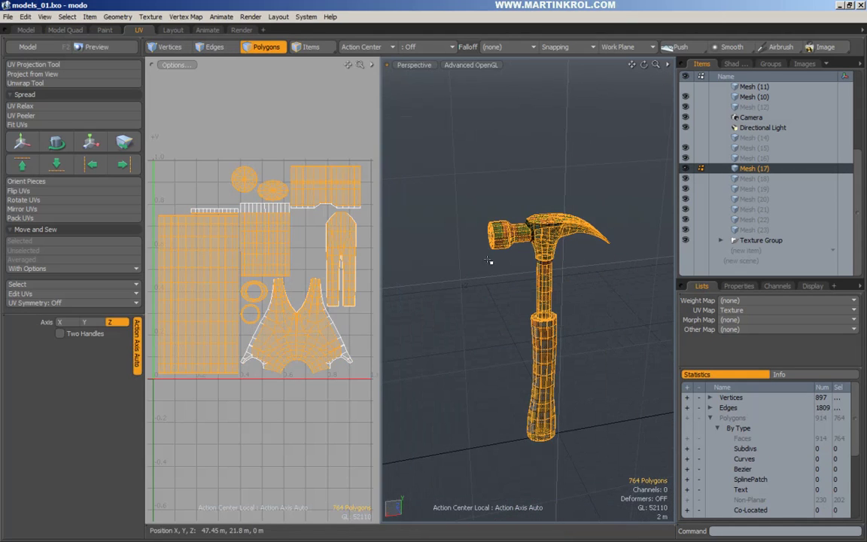
# Clear the polygon selection and turn on subdivision for the whole hammer mesh.
pyautogui.click(495, 277)
pyautogui.keyDown('alt'); pyautogui.moveTo(495, 277); pyautogui.dragTo(497, 306, button='middle'); pyautogui.keyUp('alt')
pyautogui.keyDown('alt'); pyautogui.moveTo(497, 306); pyautogui.dragTo(594, 236, button='right'); pyautogui.keyUp('alt')
pyautogui.press('Tab')
# Examine the checker texture on the subdivided hammer's head and handle from several angles.
pyautogui.keyDown('alt'); pyautogui.moveTo(546, 214); pyautogui.dragTo(528, 283, button='right'); pyautogui.keyUp('alt')
pyautogui.keyDown('alt'); pyautogui.moveTo(579, 312); pyautogui.dragTo(520, 243); pyautogui.keyUp('alt')
pyautogui.keyDown('alt'); pyautogui.moveTo(558, 271); pyautogui.dragTo(502, 249); pyautogui.keyUp('alt')
pyautogui.keyDown('alt'); pyautogui.moveTo(502, 249); pyautogui.dragTo(565, 276, button='right'); pyautogui.keyUp('alt')
pyautogui.keyDown('alt'); pyautogui.moveTo(565, 275); pyautogui.dragTo(580, 261); pyautogui.keyUp('alt')
pyautogui.moveTo(580, 262); pyautogui.dragTo(594, 286, button='right')
pyautogui.keyDown('alt'); pyautogui.moveTo(594, 286); pyautogui.dragTo(589, 260); pyautogui.keyUp('alt')
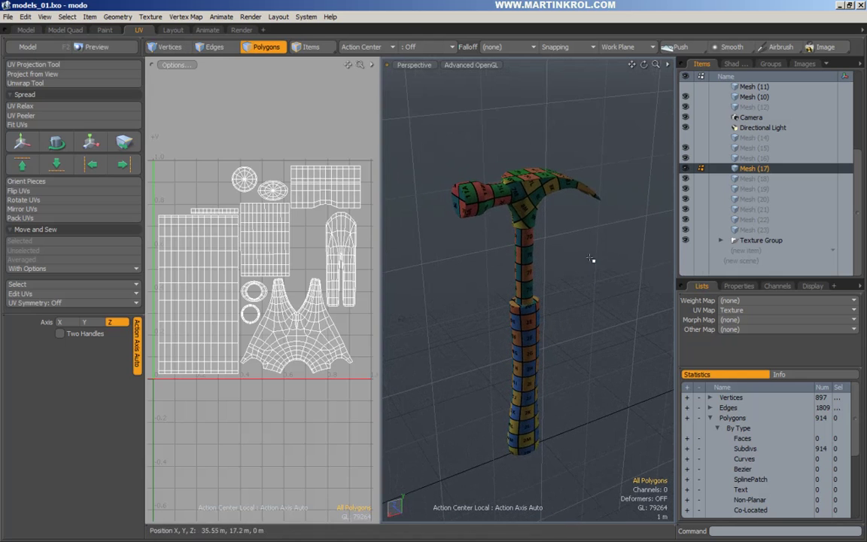
pyautogui.moveTo(583, 268); pyautogui.dragTo(608, 369, button='right')
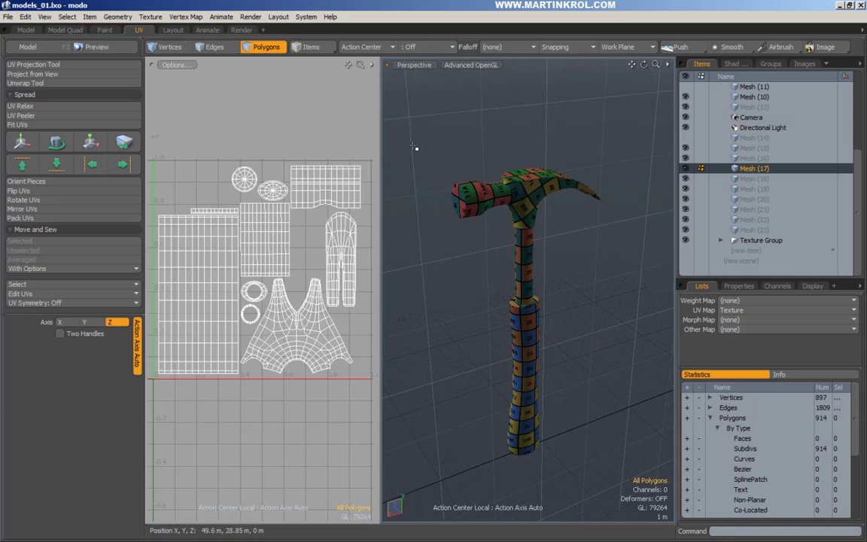